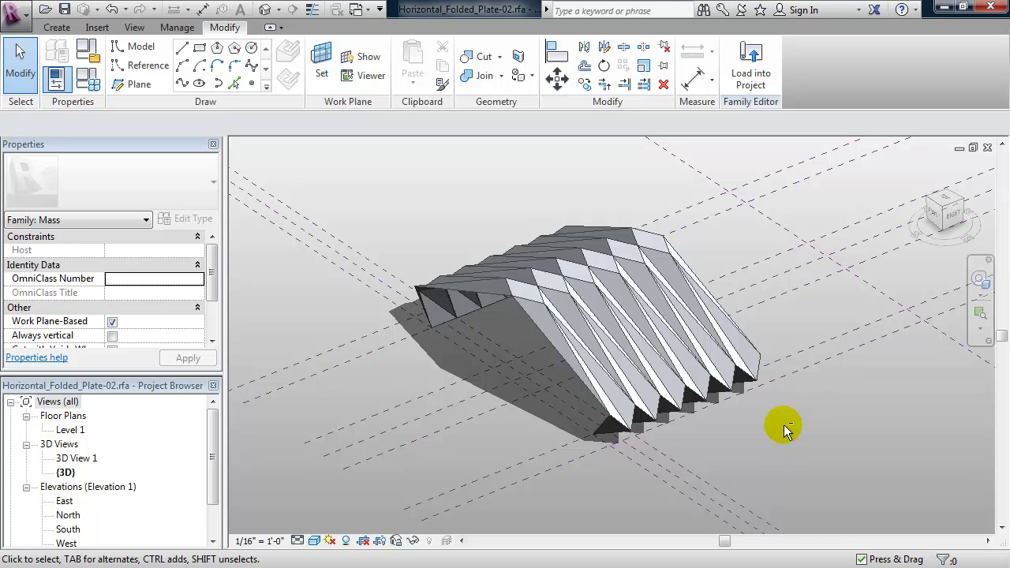
{"action": "mouse_move", "coordinate": [778, 434]}
{"action": "middle_mouse_down", "text": "shift"}
{"action": "mouse_move", "coordinate": [780, 410]}
{"action": "mouse_move", "coordinate": [839, 390]}
{"action": "mouse_move", "coordinate": [847, 364]}
{"action": "mouse_move", "coordinate": [820, 354]}
{"action": "mouse_move", "coordinate": [747, 401]}
{"action": "mouse_move", "coordinate": [744, 426]}
{"action": "mouse_move", "coordinate": [766, 458]}
{"action": "mouse_move", "coordinate": [791, 463]}
{"action": "mouse_move", "coordinate": [805, 446]}
{"action": "mouse_move", "coordinate": [772, 437]}
{"action": "middle_mouse_up", "text": "shift"}
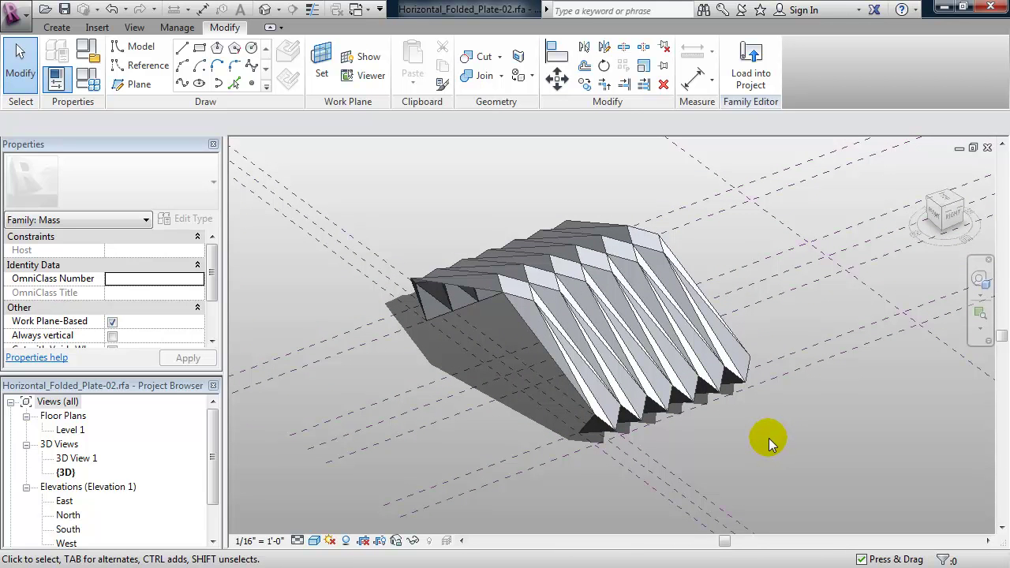
{"action": "middle_click_drag", "start_coordinate": [762, 437], "coordinate": [733, 432], "text": "shift"}
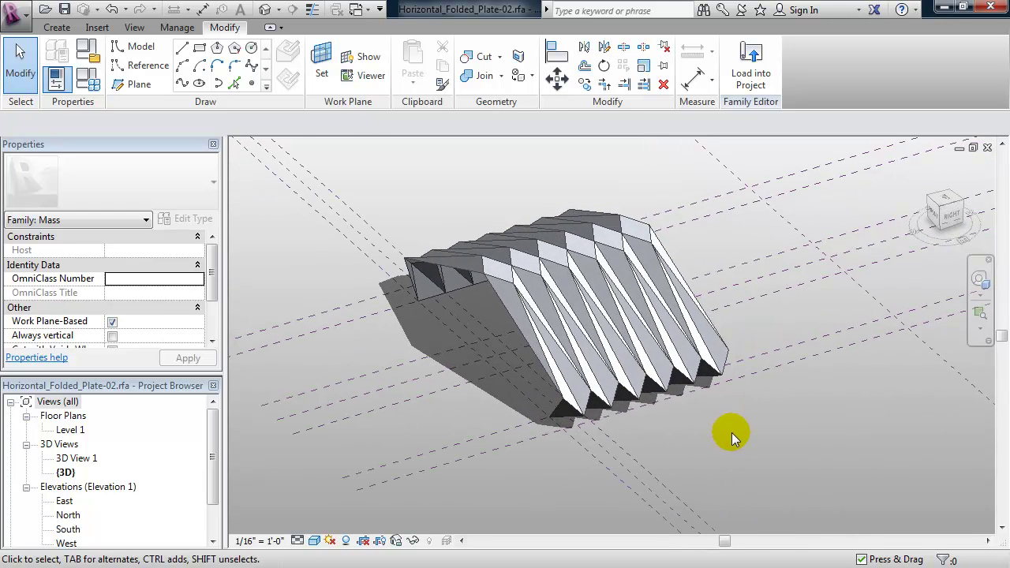
{"action": "middle_click_drag", "start_coordinate": [731, 432], "coordinate": [745, 450], "text": "shift"}
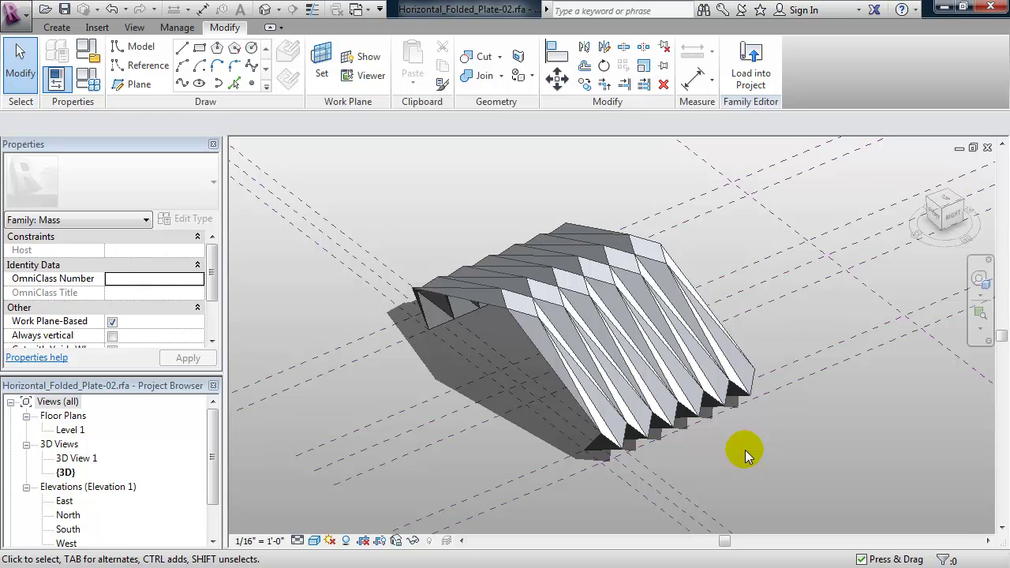
Create a new conceptual mass family from the Mass.rft template
{"action": "left_click", "coordinate": [16, 24]}
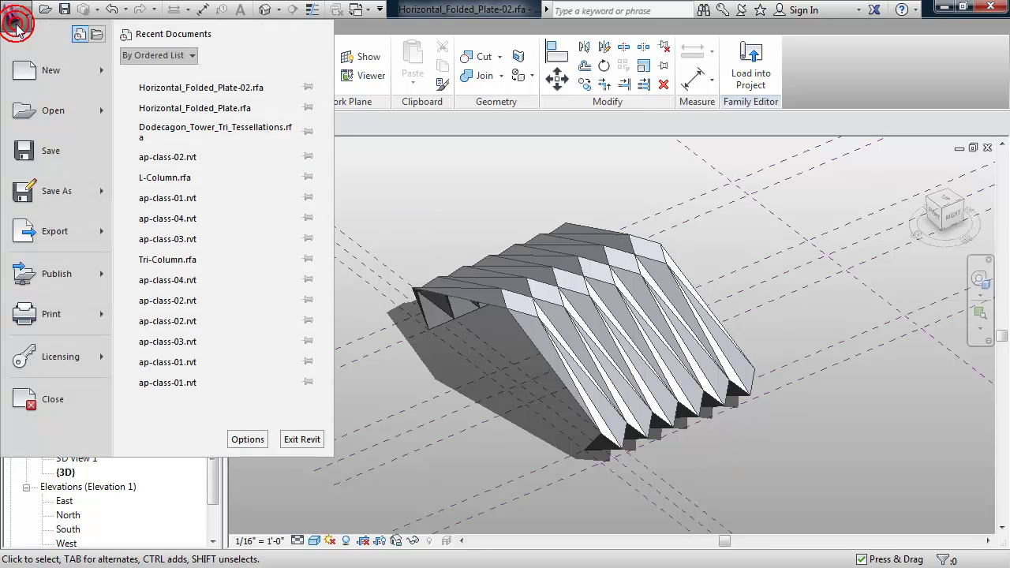
{"action": "mouse_move", "coordinate": [36, 70]}
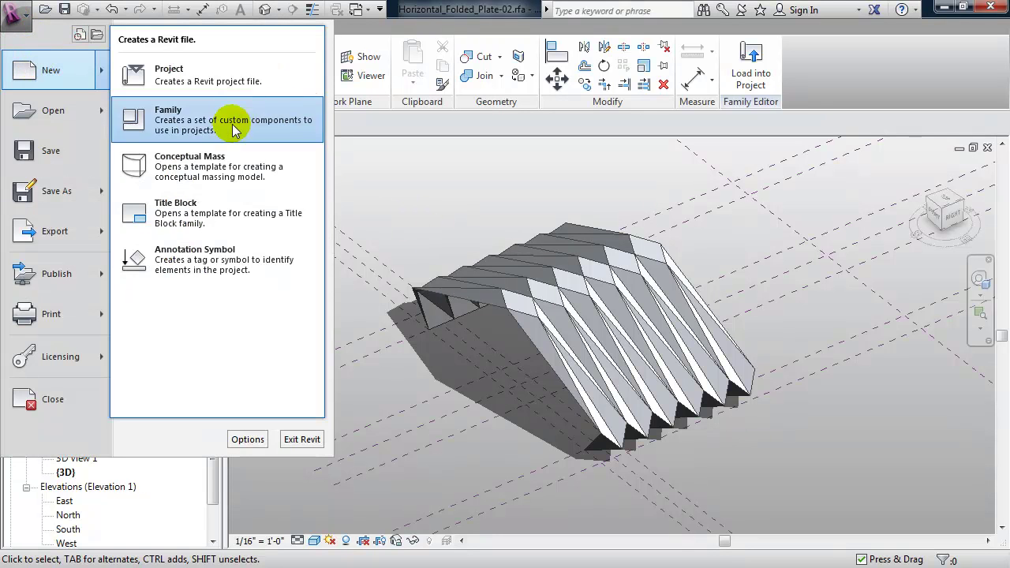
{"action": "left_click", "coordinate": [210, 162]}
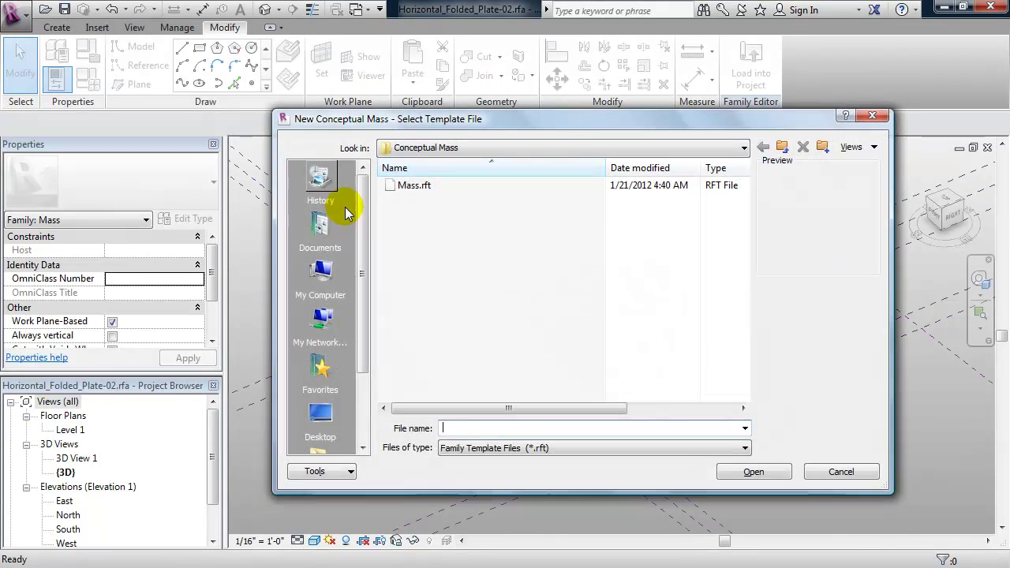
{"action": "left_click", "coordinate": [403, 186]}
{"action": "left_click", "coordinate": [754, 472]}
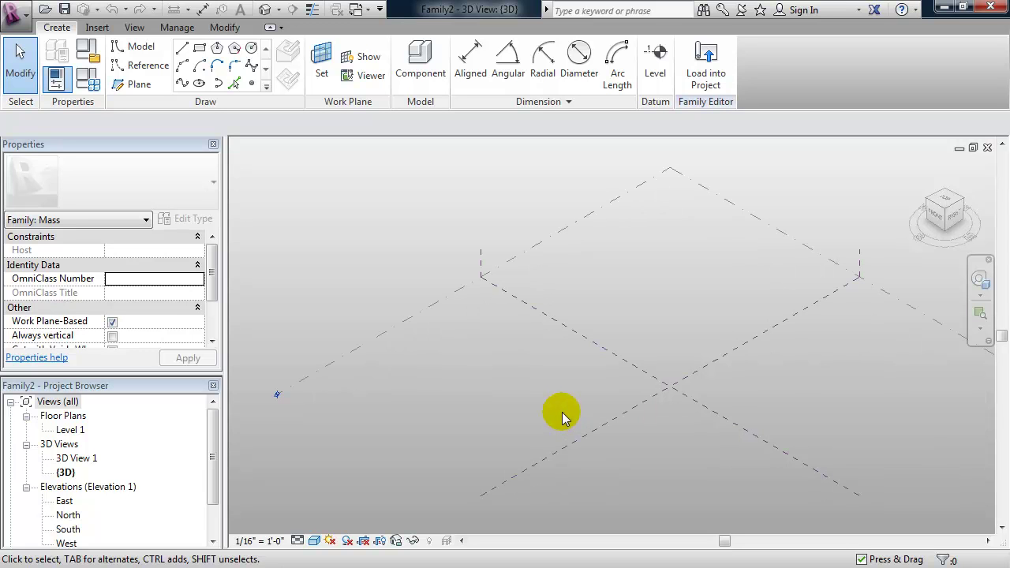
In the front view, copy the Center (Left/Right) reference plane to its right at a spacing of 8'
{"action": "left_click", "coordinate": [936, 221]}
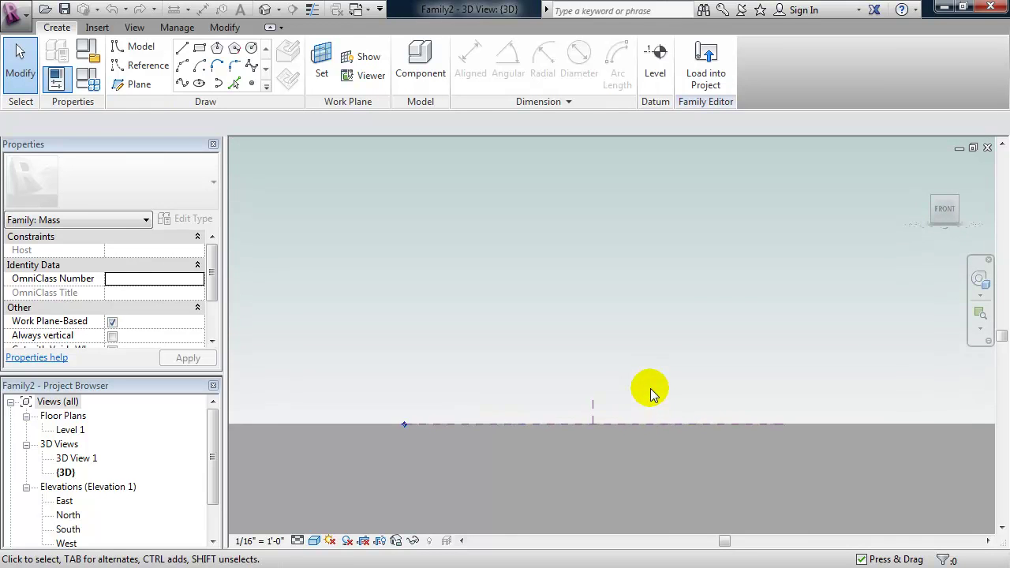
{"action": "middle_click_drag", "start_coordinate": [584, 402], "coordinate": [513, 381]}
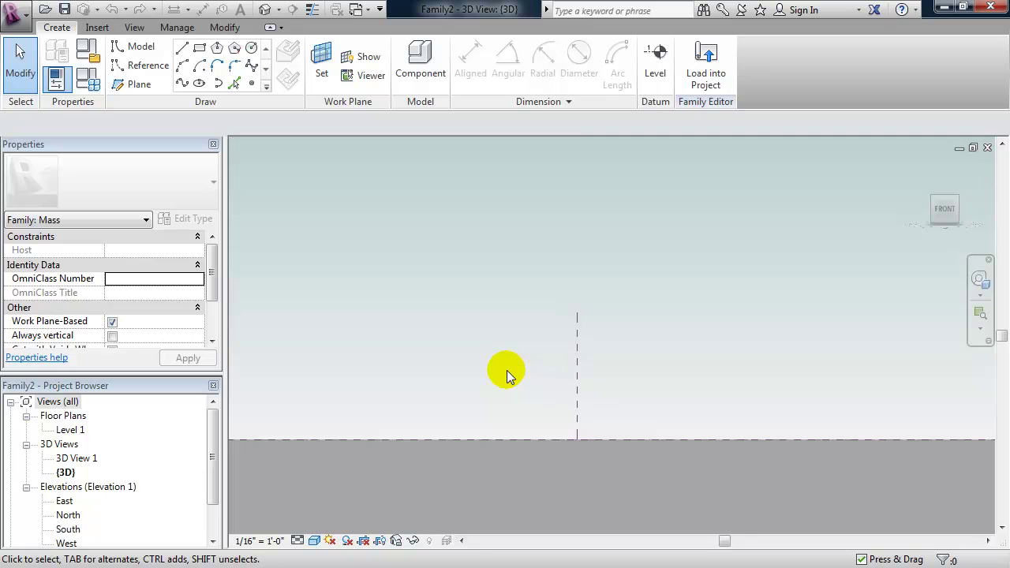
{"action": "left_click", "coordinate": [577, 391]}
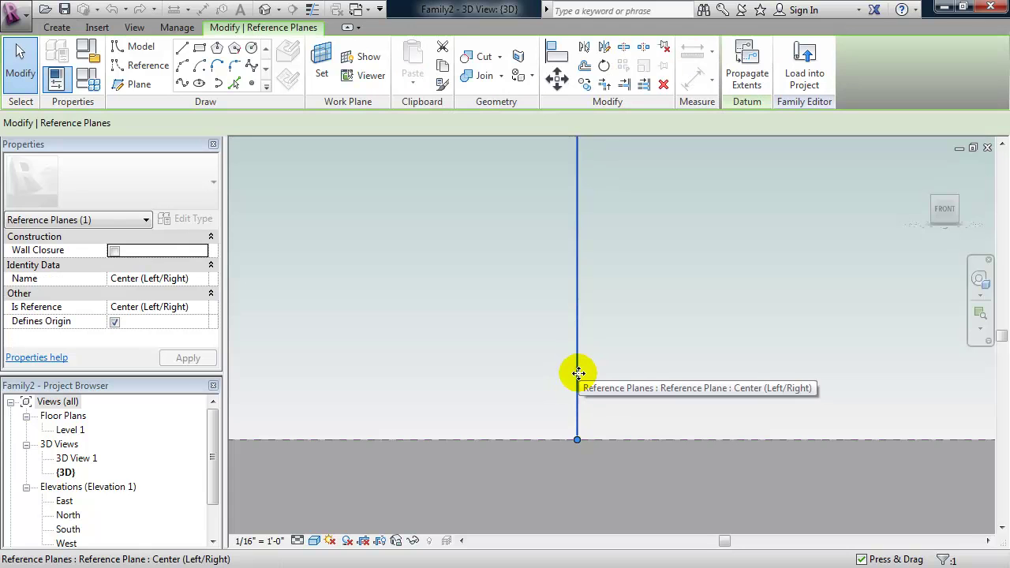
{"action": "left_click_drag", "start_coordinate": [583, 374], "coordinate": [649, 388]}
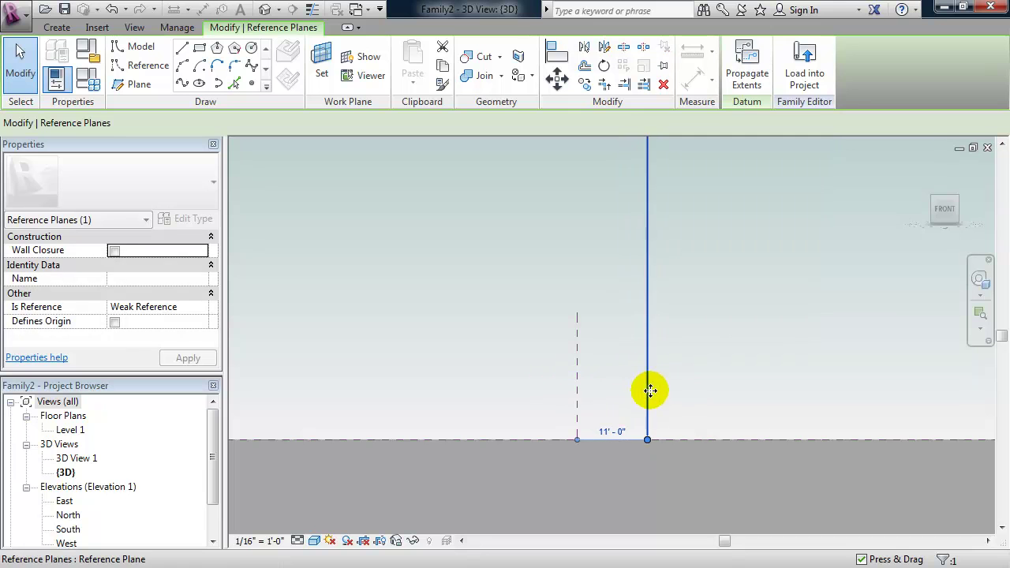
{"action": "left_click", "coordinate": [614, 433]}
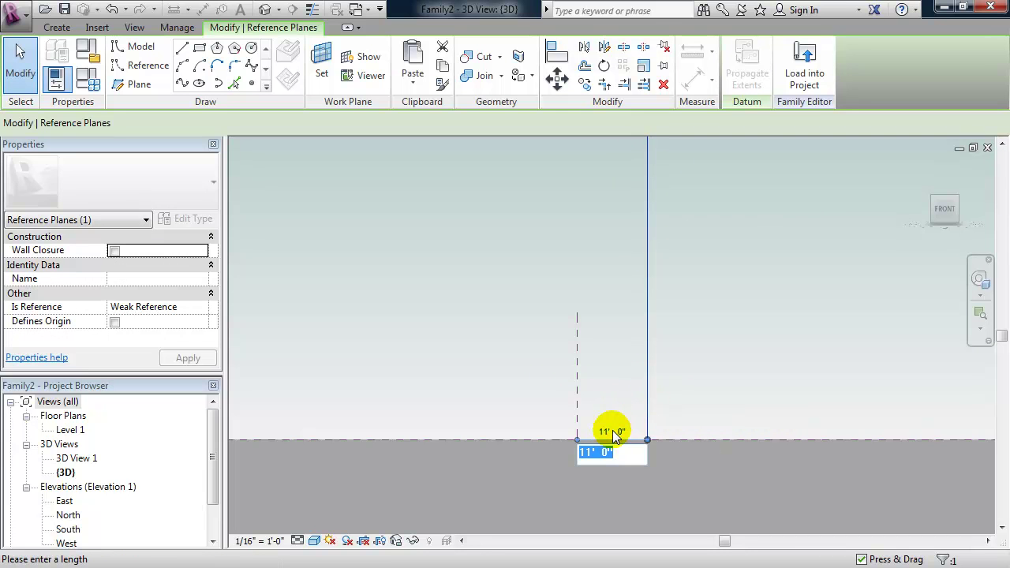
{"action": "type", "text": "8"}
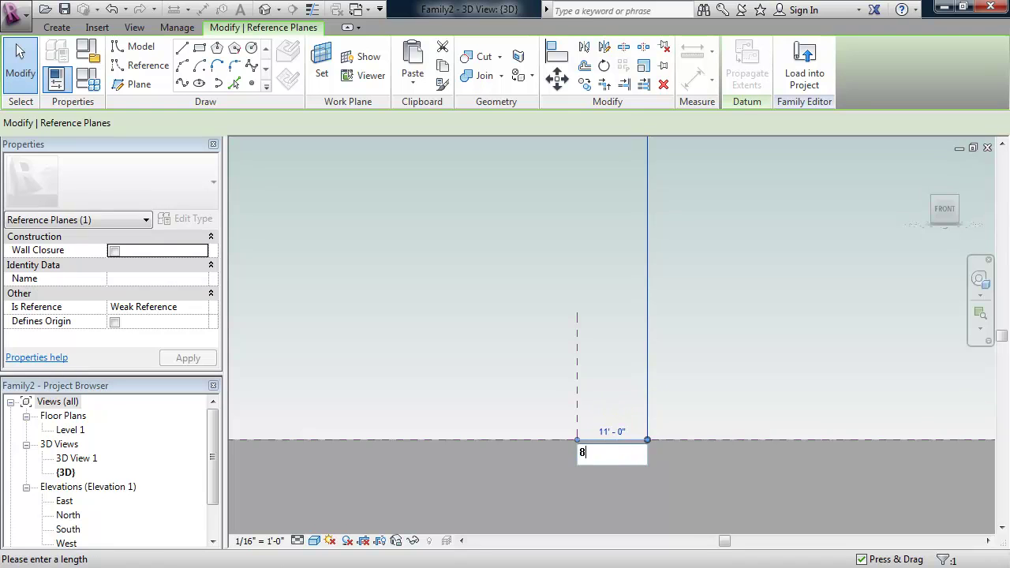
{"action": "key", "text": "Return"}
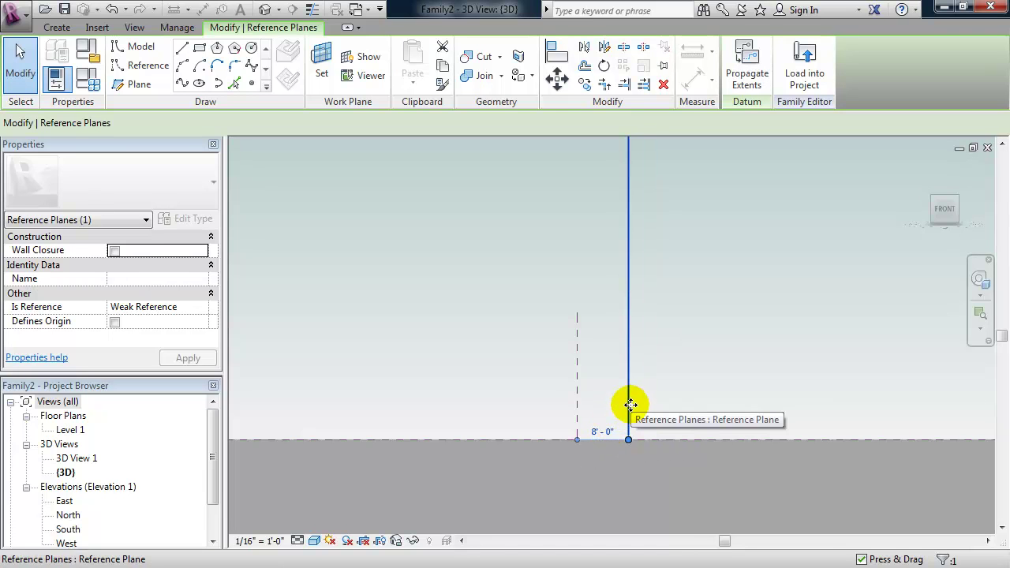
Copy the new right-hand reference plane further right at a spacing of 25'
{"action": "left_click_drag", "start_coordinate": [626, 406], "coordinate": [689, 403]}
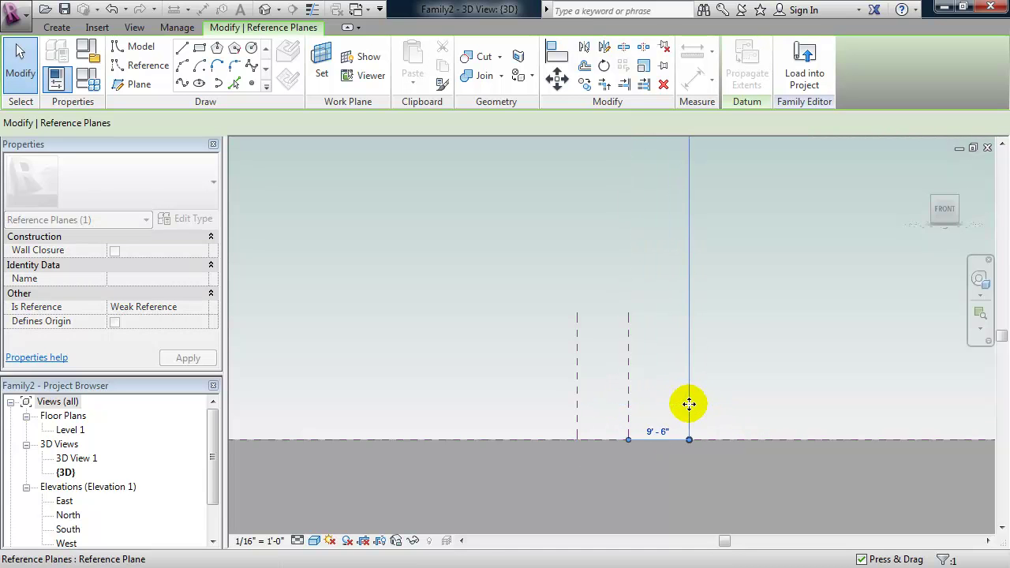
{"action": "left_click", "coordinate": [660, 432]}
{"action": "type", "text": "25'"}
{"action": "key", "text": "Return"}
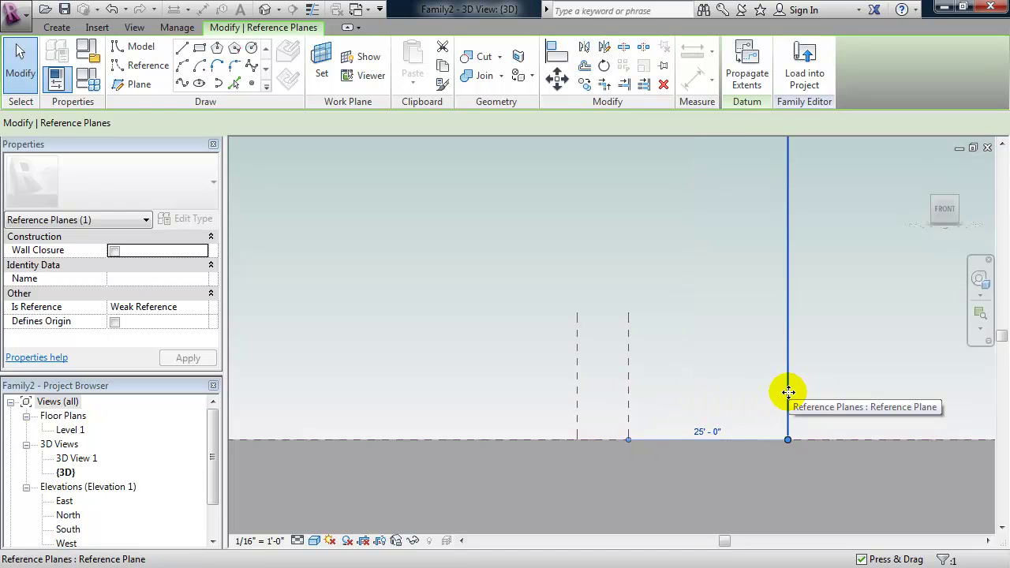
Copy the rightmost reference plane outward to the right at a spacing of 7'
{"action": "left_click_drag", "start_coordinate": [787, 392], "coordinate": [864, 394], "text": "ctrl"}
{"action": "left_click", "coordinate": [833, 437]}
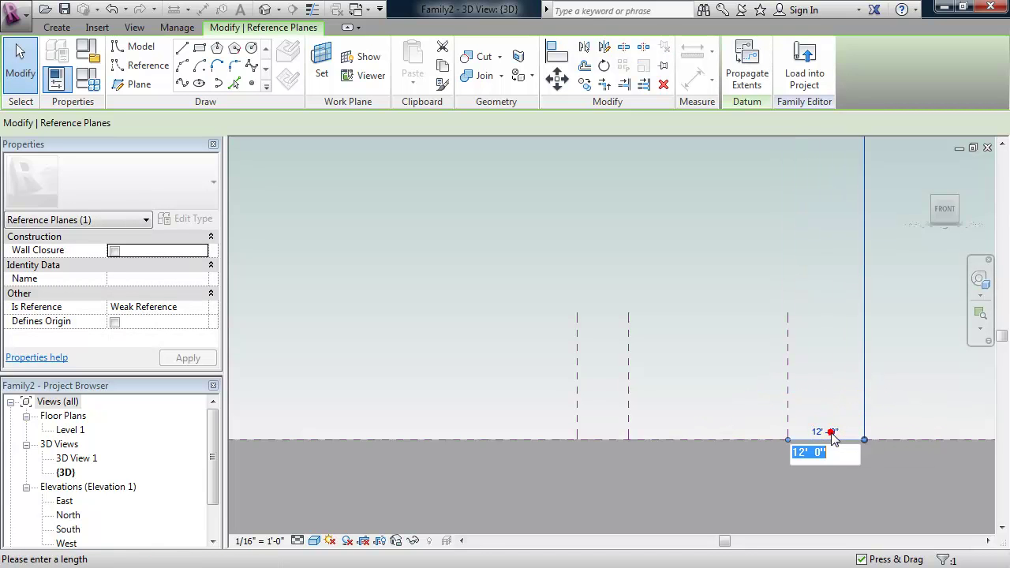
{"action": "type", "text": "7"}
{"action": "key", "text": "Return"}
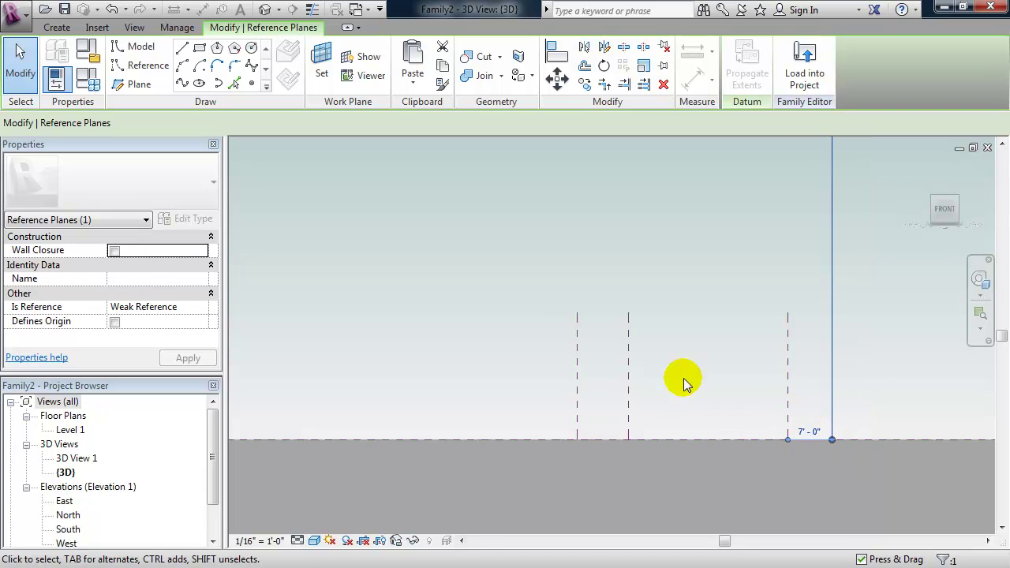
Copy the Center (Left/Right) reference plane to its left at a spacing of 8'
{"action": "left_click", "coordinate": [577, 391]}
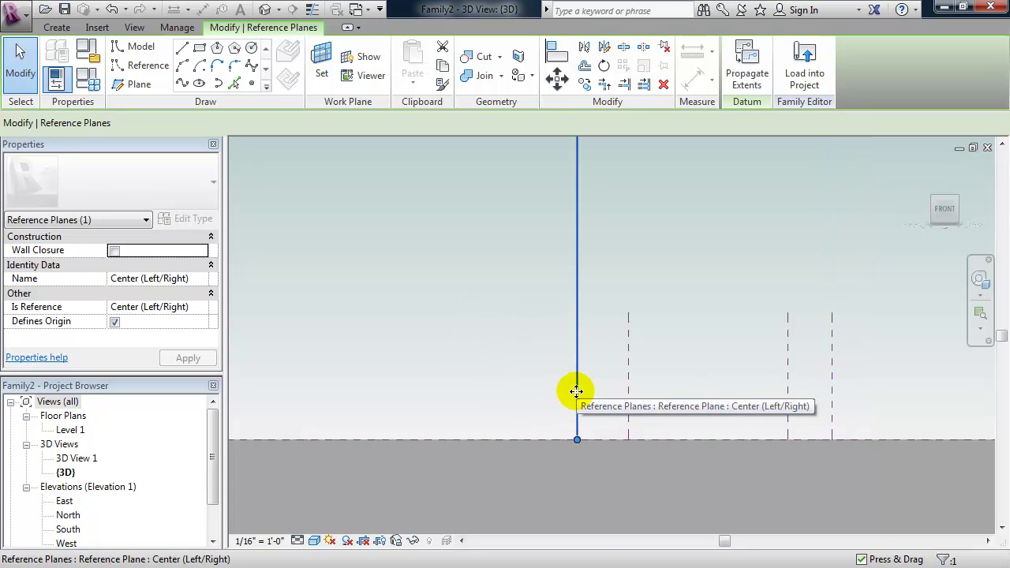
{"action": "left_click_drag", "start_coordinate": [576, 392], "coordinate": [495, 385], "text": "ctrl"}
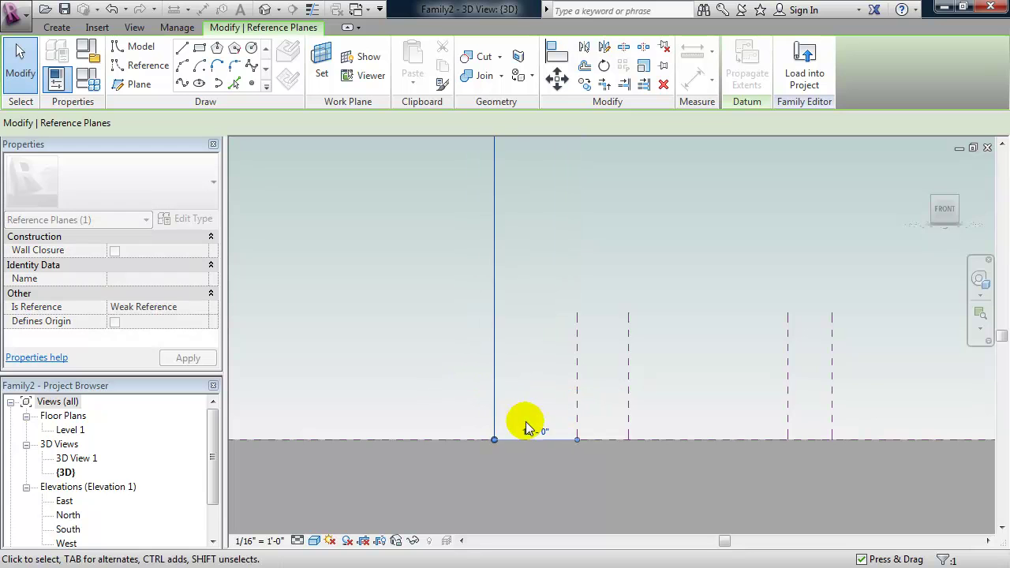
{"action": "left_click", "coordinate": [528, 429]}
{"action": "type", "text": "8"}
{"action": "key", "text": "Return"}
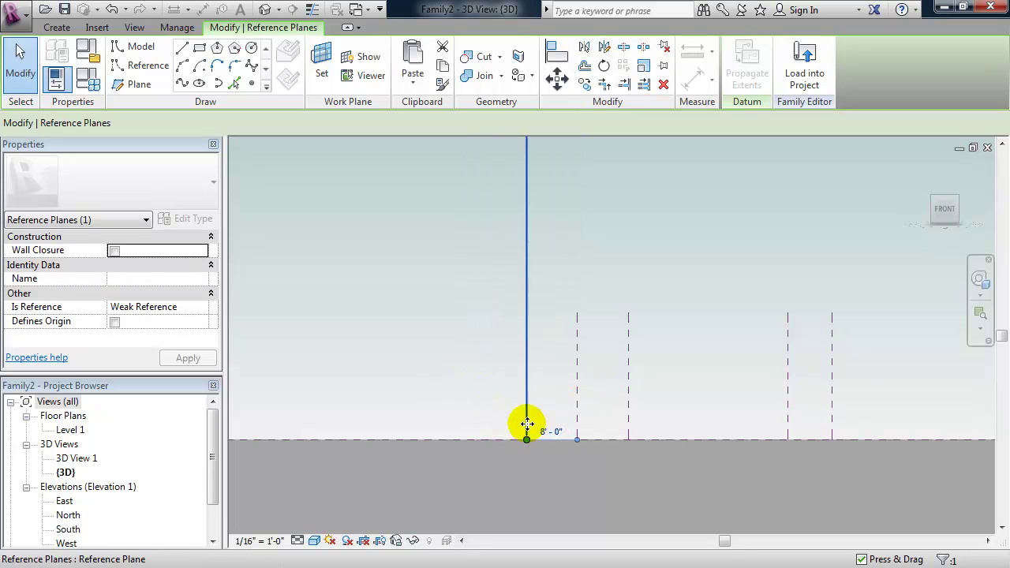
Copy the new left-hand reference plane further left at a spacing of 25'
{"action": "left_click_drag", "start_coordinate": [525, 405], "coordinate": [452, 405], "text": "ctrl"}
{"action": "left_click", "coordinate": [490, 431]}
{"action": "type", "text": "25'"}
{"action": "key", "text": "Return"}
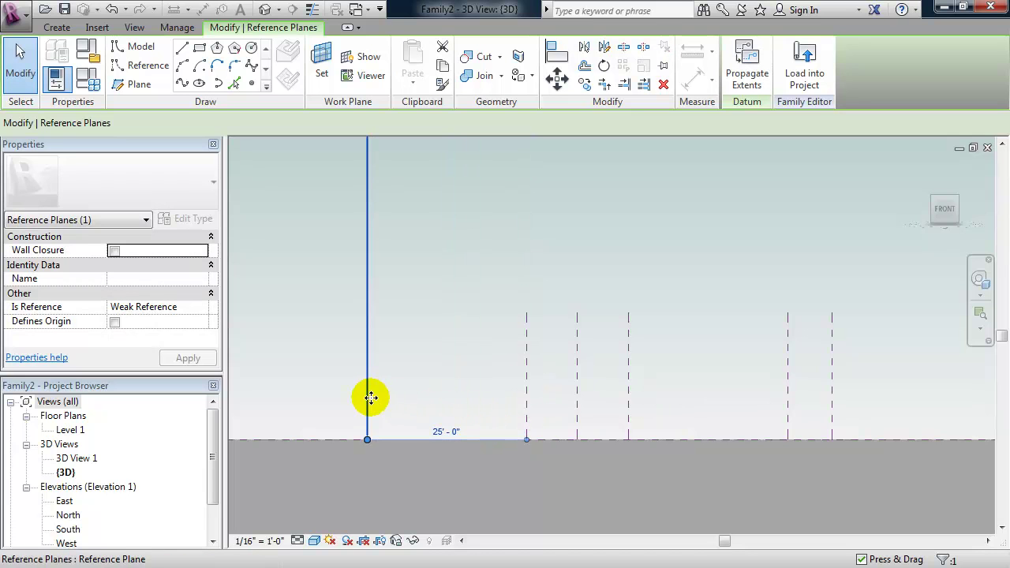
Copy the leftmost reference plane outward to the left at a spacing of 7'
{"action": "left_click_drag", "start_coordinate": [368, 396], "coordinate": [309, 399], "text": "ctrl"}
{"action": "left_click", "coordinate": [334, 429]}
{"action": "type", "text": "7"}
{"action": "key", "text": "Return"}
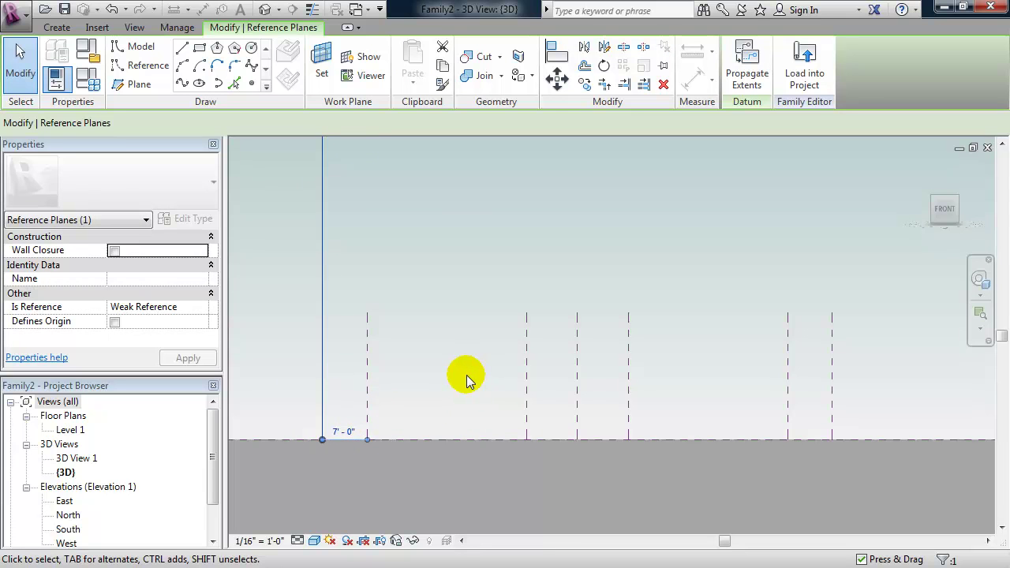
{"action": "left_click", "coordinate": [466, 375]}
In the front view, copy the Level 1 line upward and set the new level's elevation to 9'
{"action": "mouse_move", "coordinate": [471, 371]}
{"action": "middle_mouse_down", "text": "shift"}
{"action": "mouse_move", "coordinate": [500, 378]}
{"action": "mouse_move", "coordinate": [462, 384]}
{"action": "middle_mouse_up", "text": "shift"}
{"action": "left_click", "coordinate": [944, 209]}
{"action": "left_click_drag", "start_coordinate": [947, 207], "coordinate": [946, 211]}
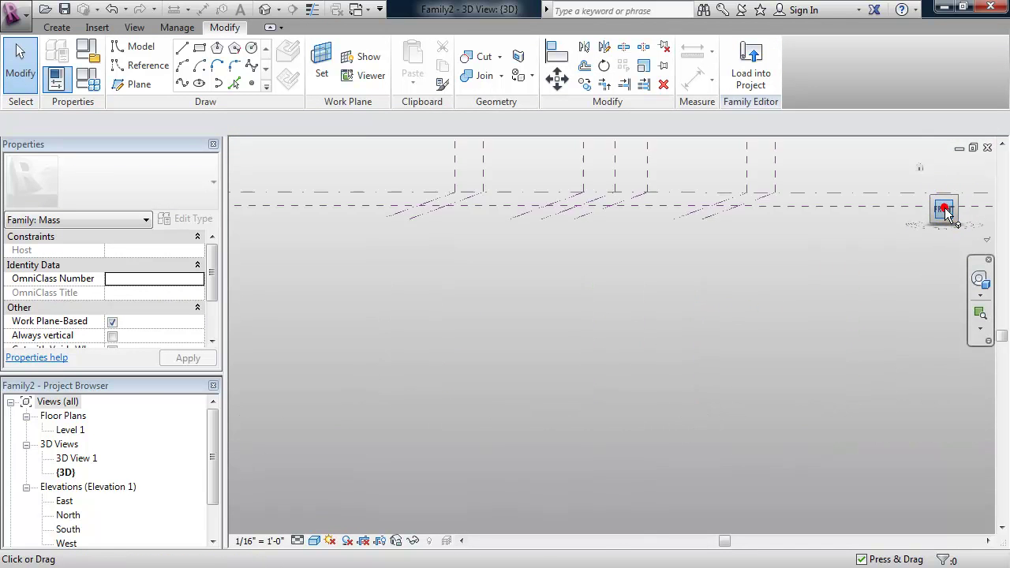
{"action": "left_click", "coordinate": [946, 210]}
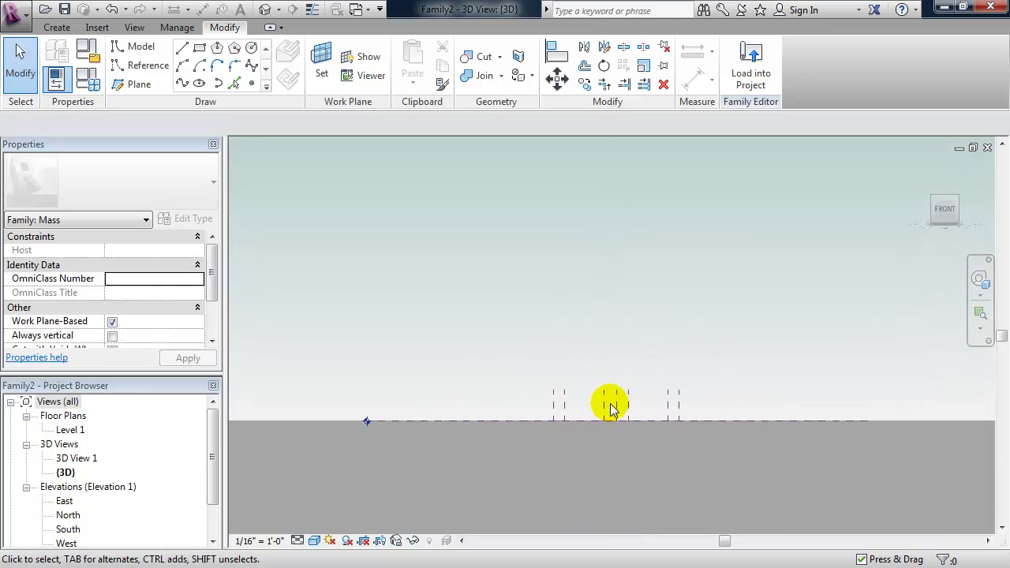
{"action": "scroll", "coordinate": [603, 405], "scroll_direction": "up", "scroll_amount": 2}
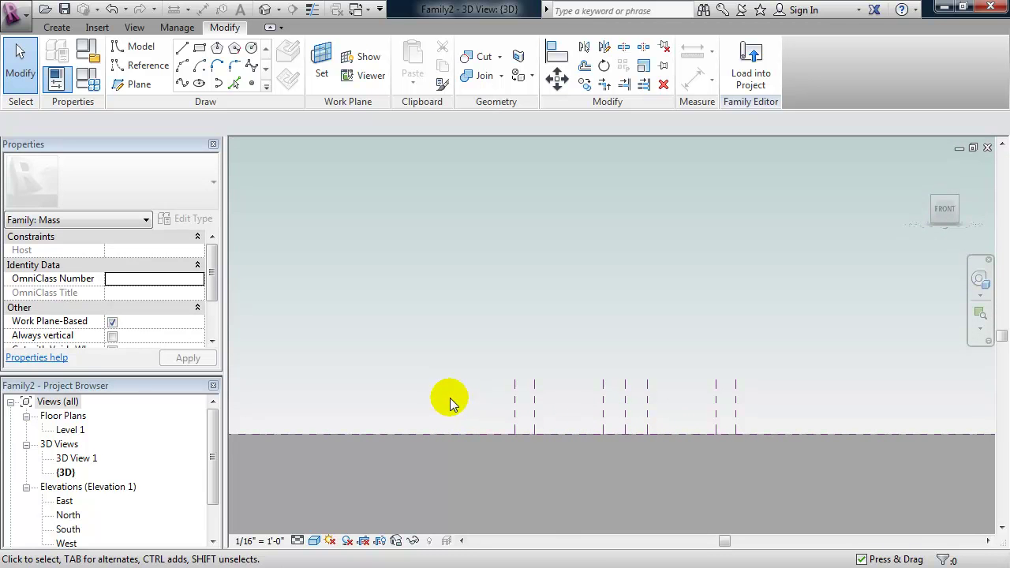
{"action": "left_click", "coordinate": [484, 433]}
{"action": "left_click_drag", "start_coordinate": [485, 432], "coordinate": [497, 410]}
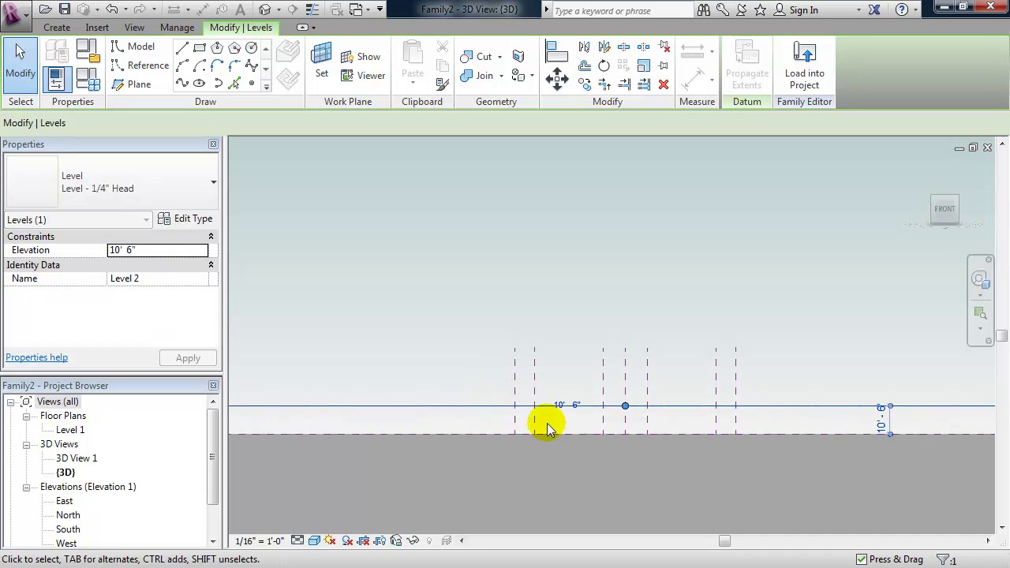
{"action": "scroll", "coordinate": [603, 417], "scroll_direction": "up", "scroll_amount": 3}
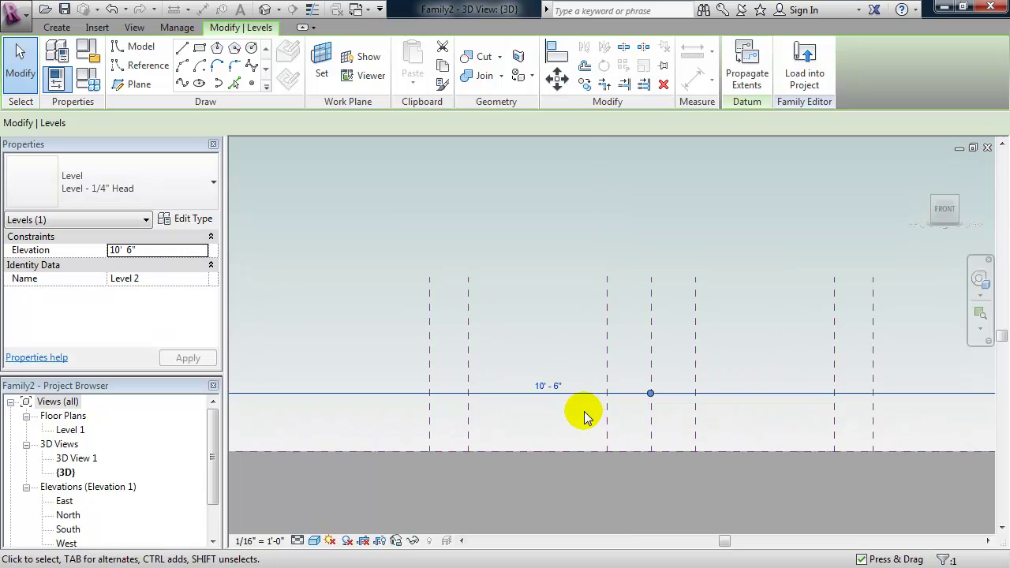
{"action": "left_click", "coordinate": [553, 388]}
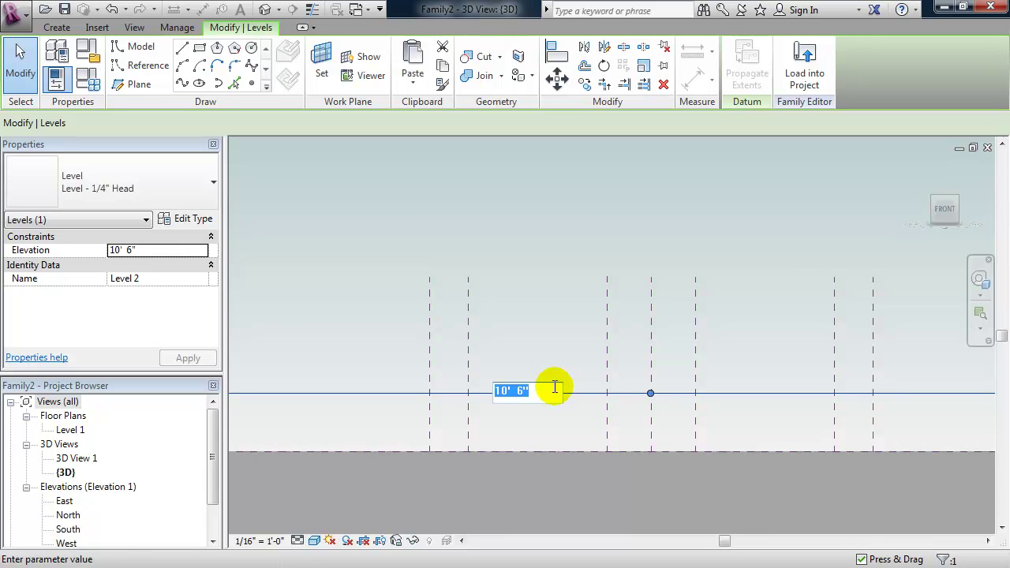
{"action": "type", "text": "9"}
{"action": "key", "text": "Return"}
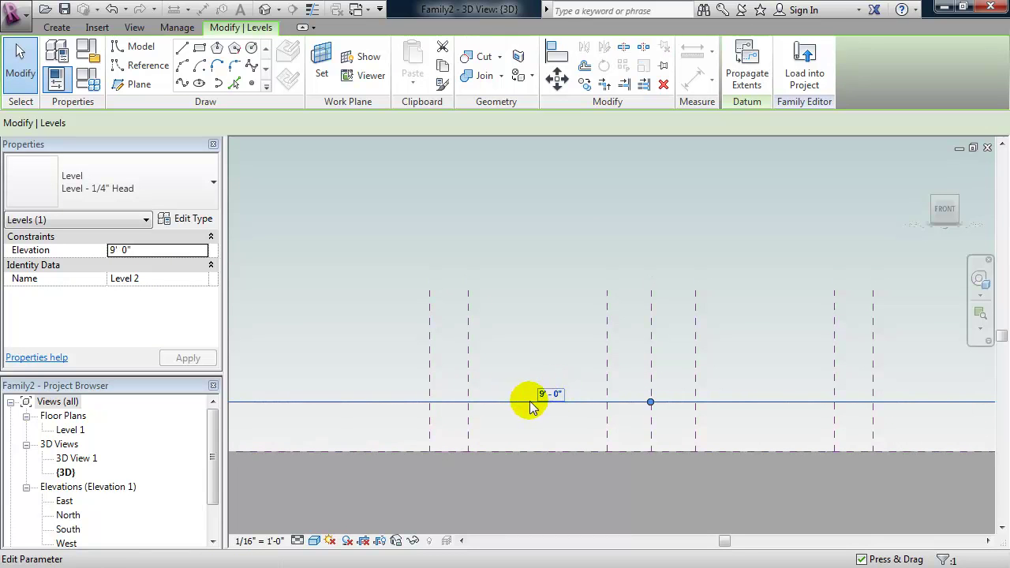
Copy the 9' level upward and set the new level's elevation to 25'
{"action": "left_click_drag", "start_coordinate": [521, 403], "coordinate": [524, 373]}
{"action": "left_click", "coordinate": [546, 365]}
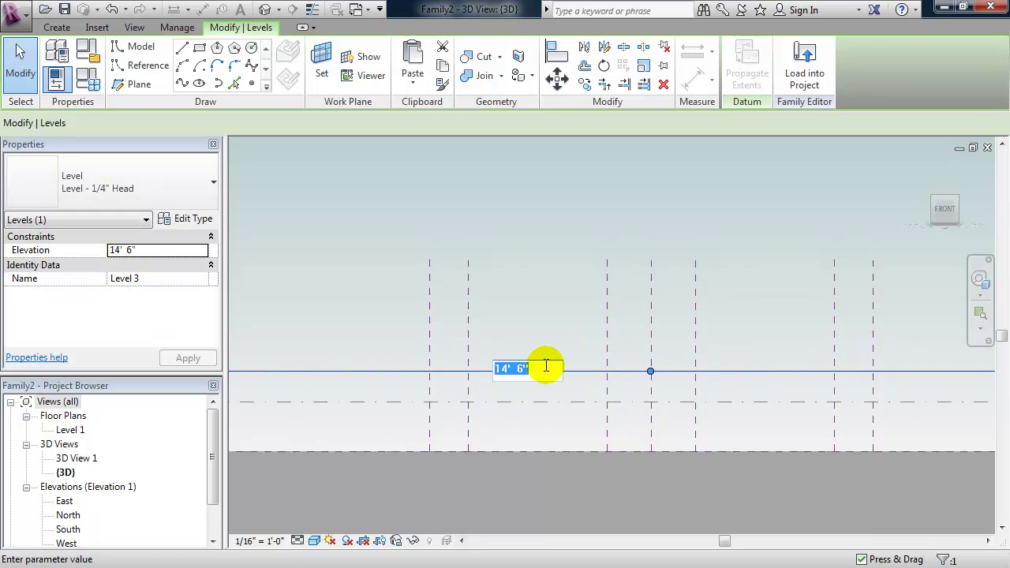
{"action": "type", "text": "25"}
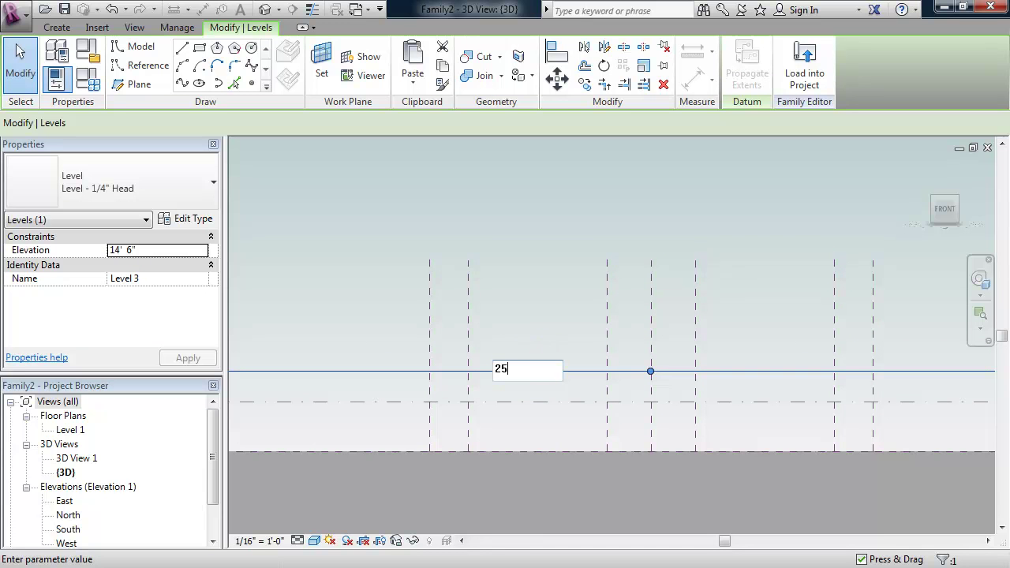
{"action": "key", "text": "Return"}
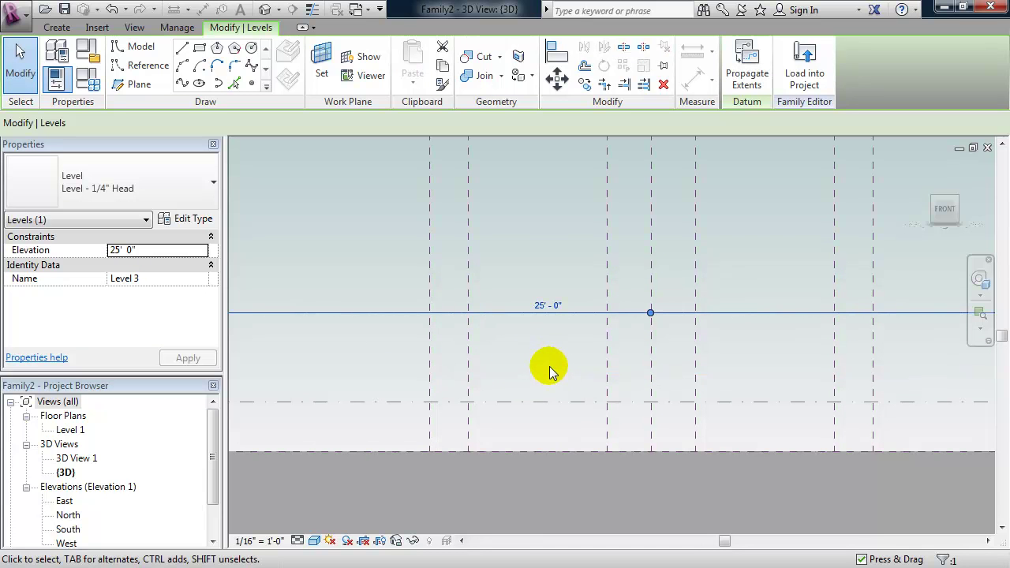
{"action": "left_click", "coordinate": [544, 373]}
{"action": "scroll", "coordinate": [524, 391], "scroll_direction": "down", "scroll_amount": 2}
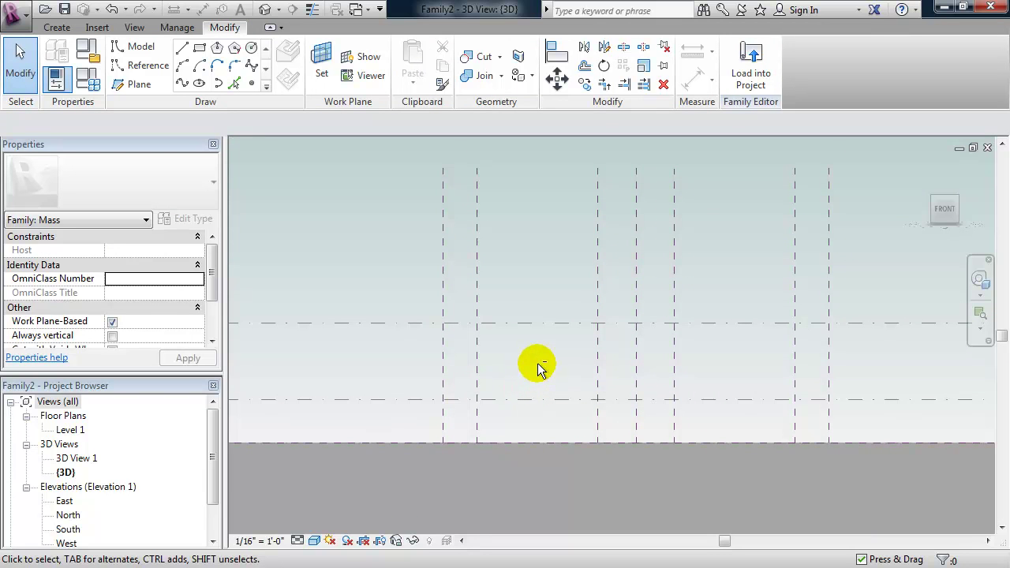
{"action": "middle_click_drag", "start_coordinate": [540, 369], "coordinate": [501, 398]}
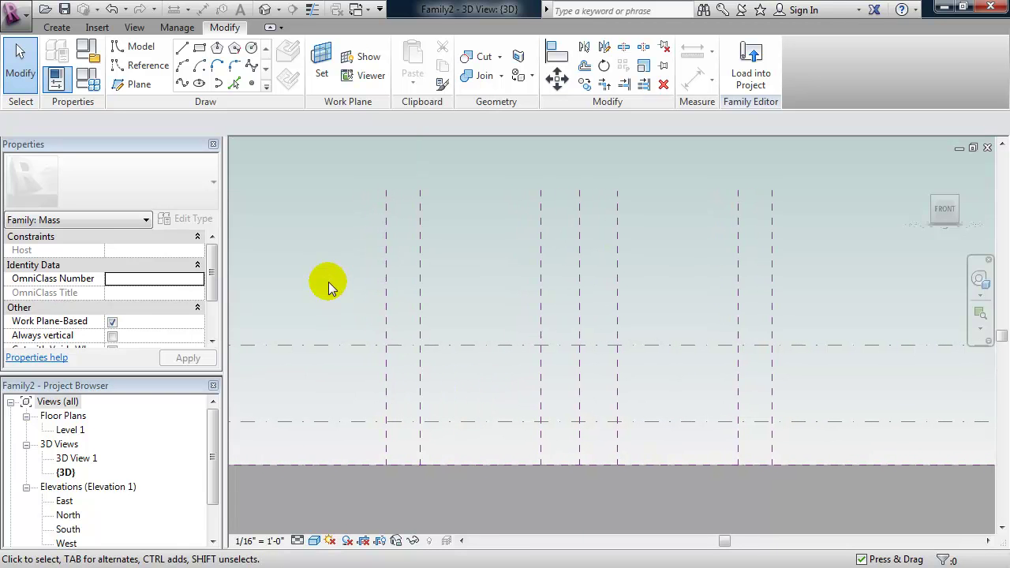
Copy the Center (Front/Back) reference plane toward the front and set its distance from the original to 100'
{"action": "middle_click_drag", "start_coordinate": [474, 300], "coordinate": [504, 369], "text": "shift"}
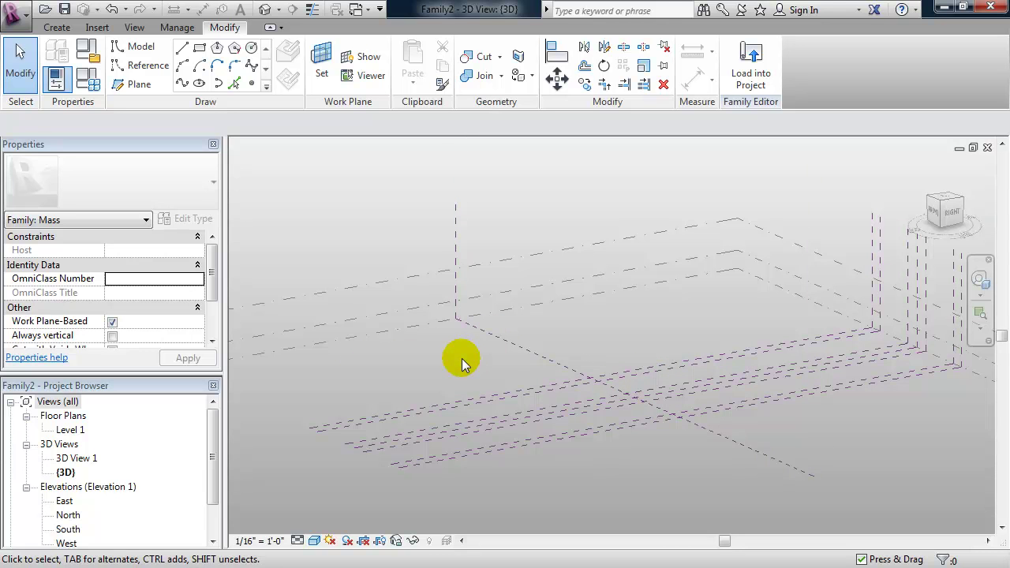
{"action": "left_click", "coordinate": [516, 349]}
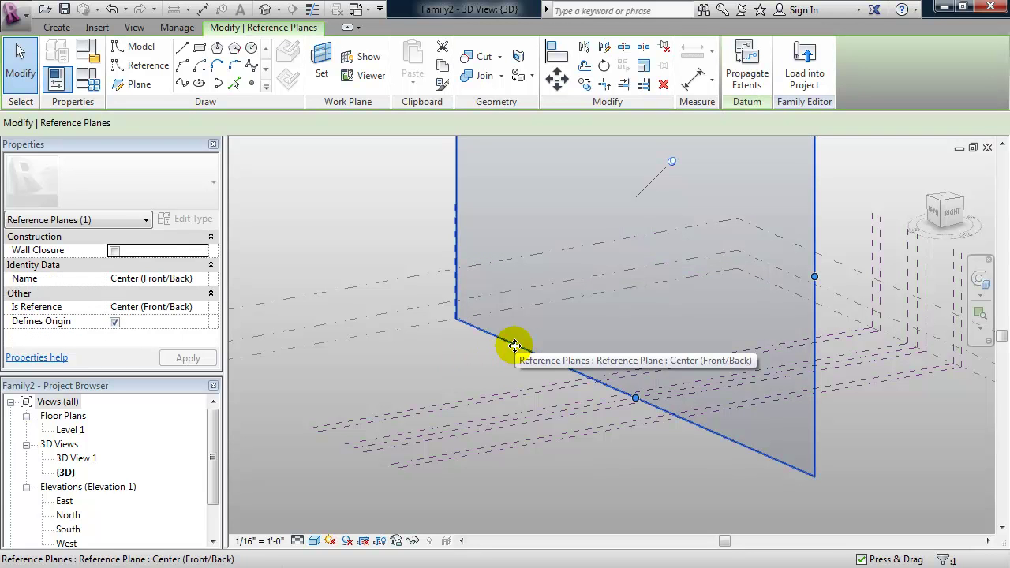
{"action": "left_click_drag", "start_coordinate": [514, 346], "coordinate": [367, 396], "text": "ctrl"}
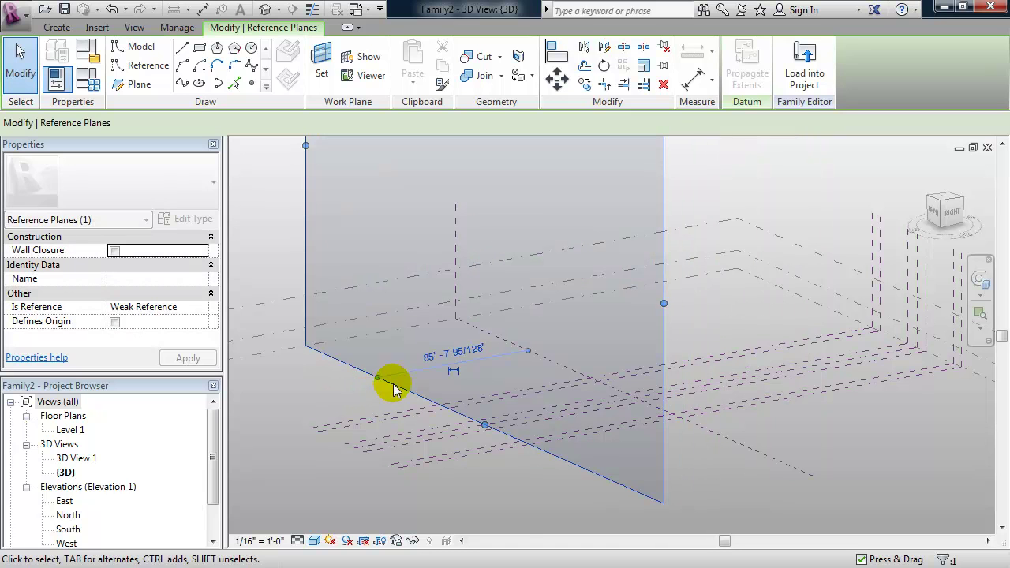
{"action": "left_click", "coordinate": [442, 351]}
{"action": "type", "text": "100"}
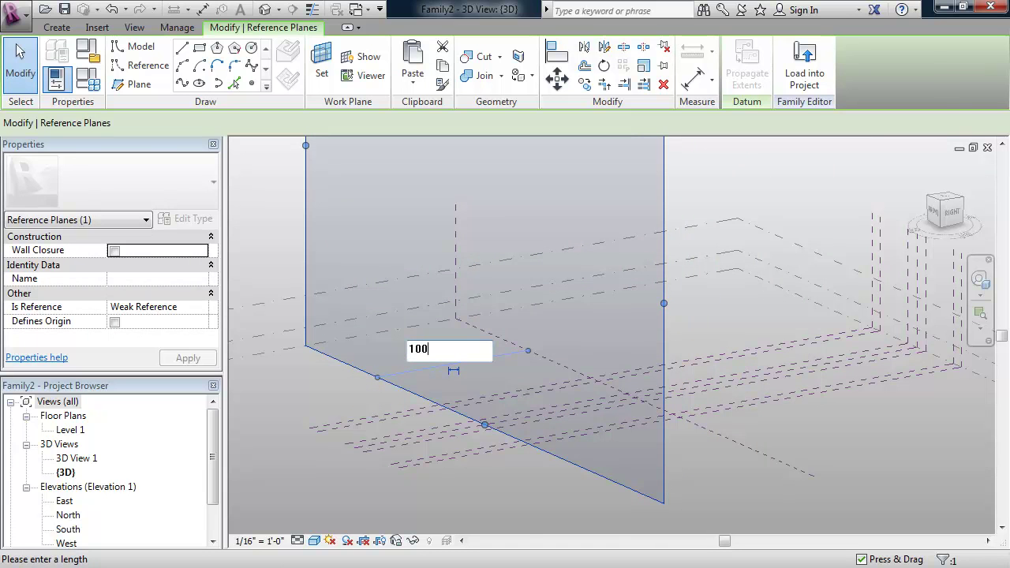
{"action": "key", "text": "Return"}
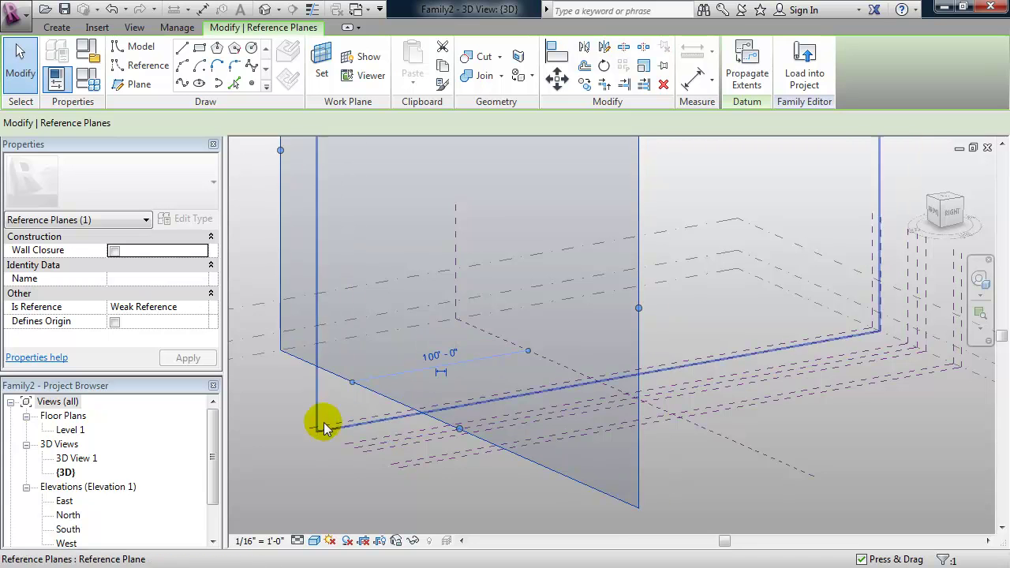
In the front view, start reference lines on the new front plane with Make surface from closed loops and 3D Snapping turned off
{"action": "left_click", "coordinate": [290, 399]}
{"action": "left_click", "coordinate": [343, 385]}
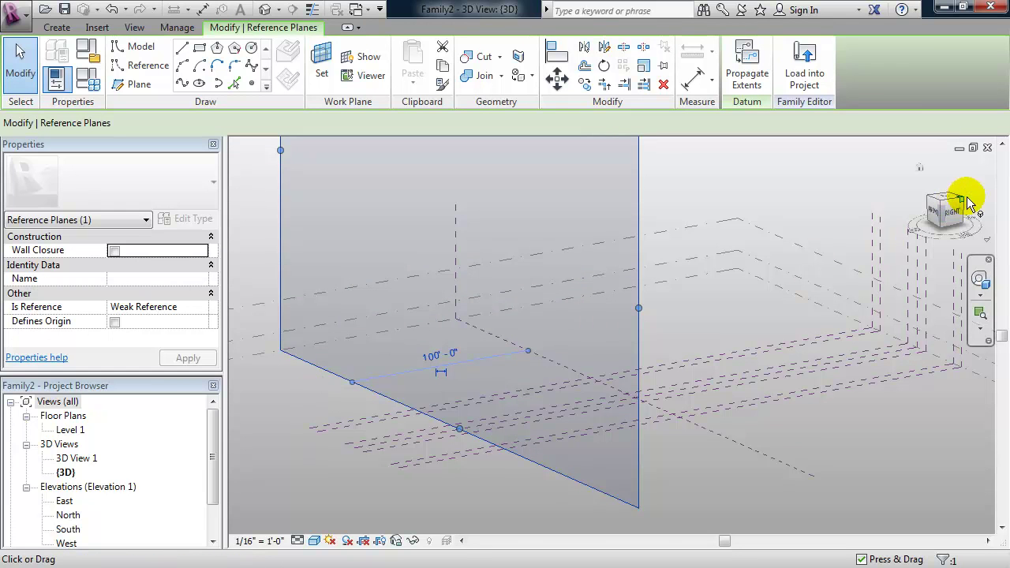
{"action": "left_click", "coordinate": [933, 221]}
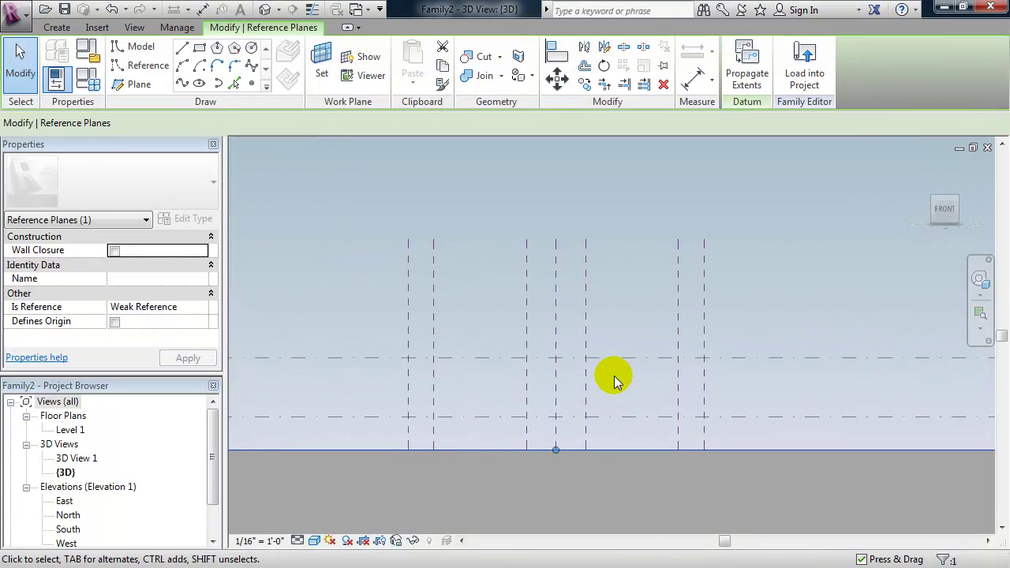
{"action": "middle_click_drag", "start_coordinate": [615, 379], "coordinate": [640, 379]}
{"action": "scroll", "coordinate": [544, 403], "scroll_direction": "up", "scroll_amount": 2}
{"action": "middle_click_drag", "start_coordinate": [536, 405], "coordinate": [529, 403]}
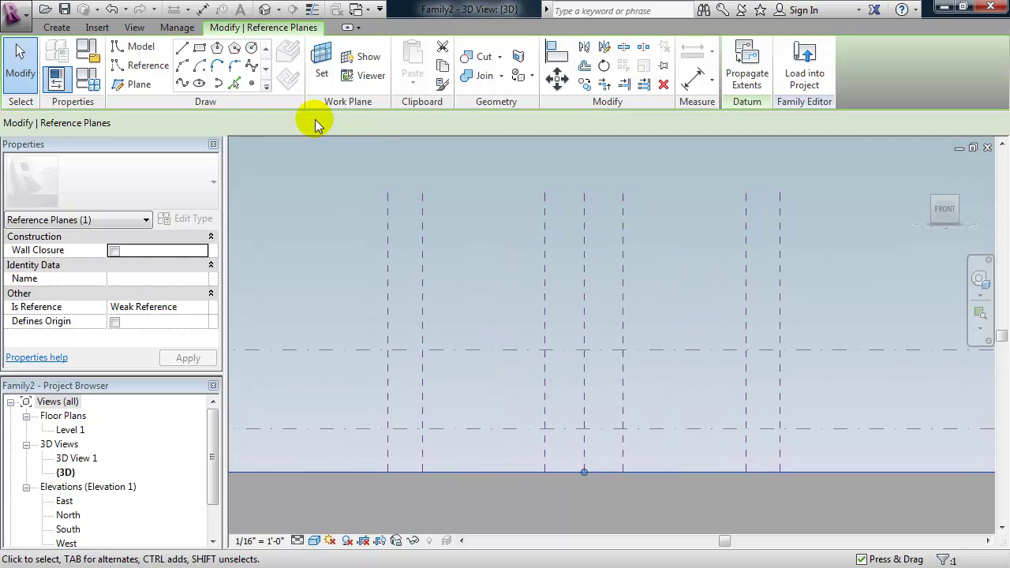
{"action": "left_click", "coordinate": [155, 71]}
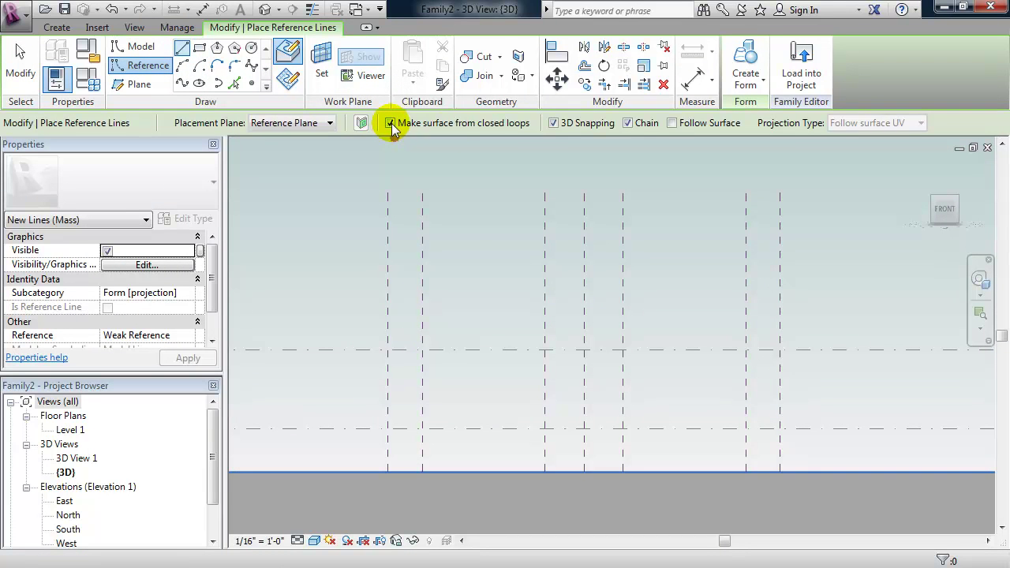
{"action": "left_click", "coordinate": [390, 124]}
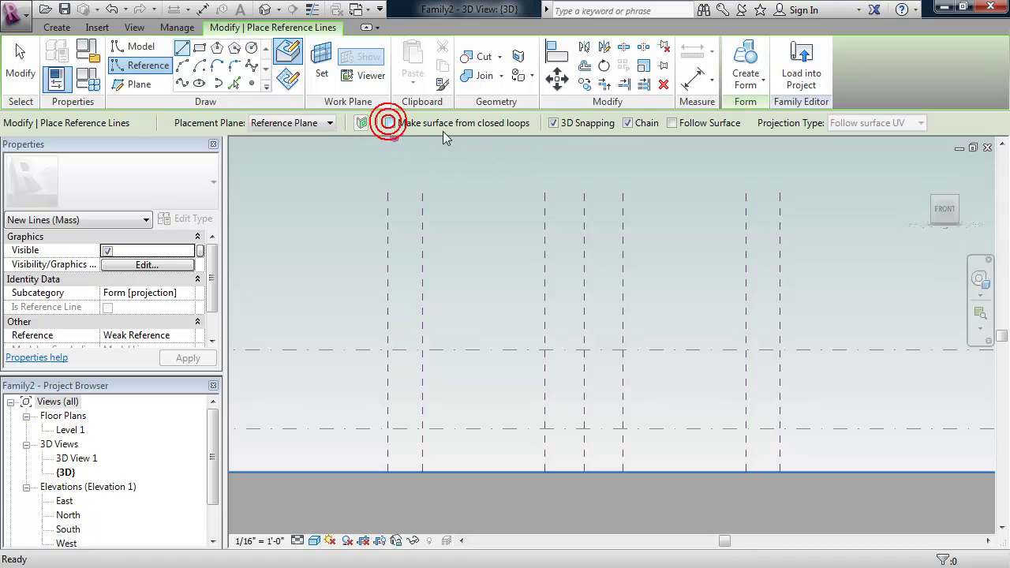
{"action": "left_click", "coordinate": [553, 123]}
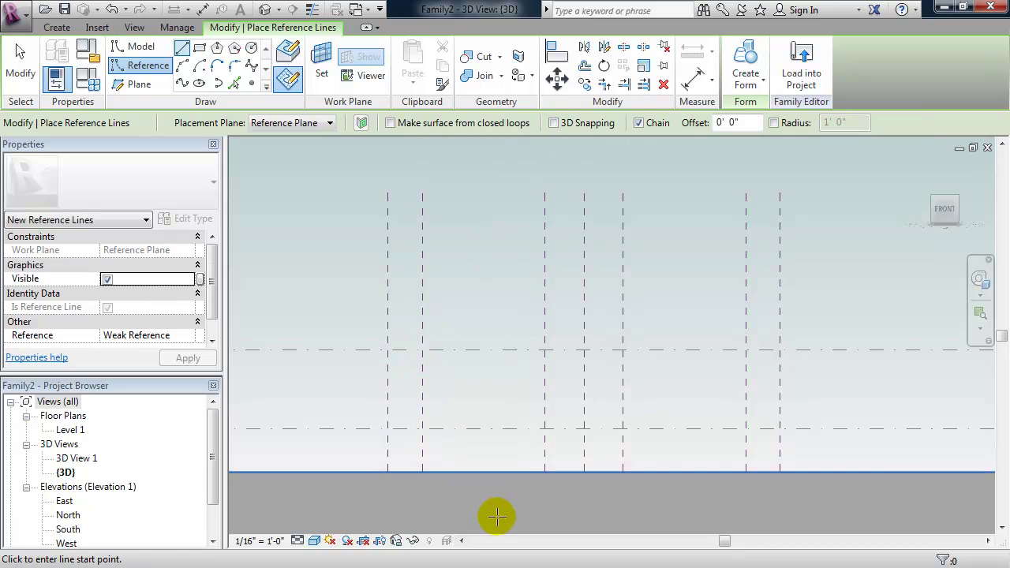
Draw a symmetrical four-segment reference line chain from Level 1 out to the outermost planes at 9', peaking at the center plane at 25'
{"action": "left_click", "coordinate": [423, 472]}
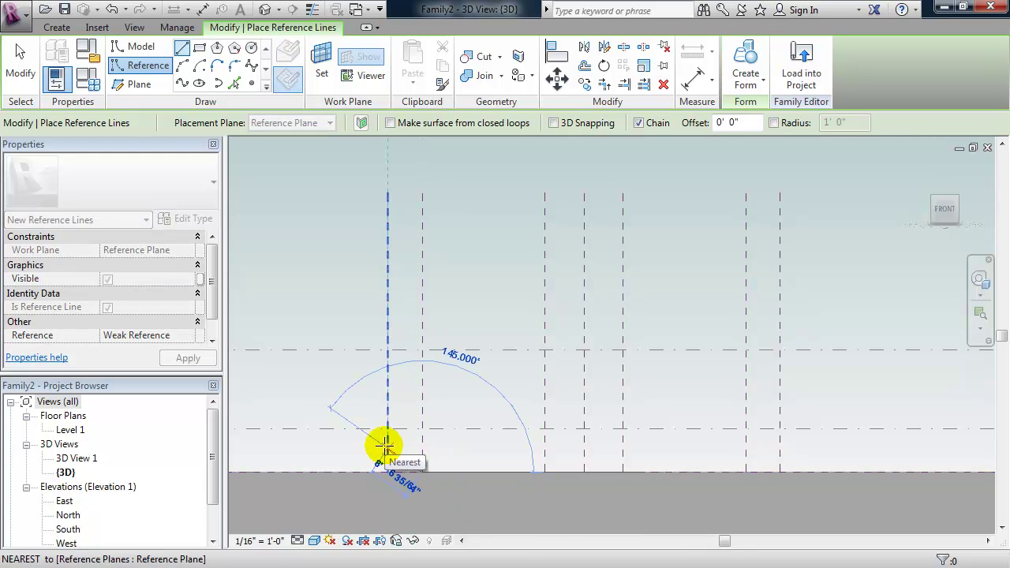
{"action": "left_click", "coordinate": [387, 428]}
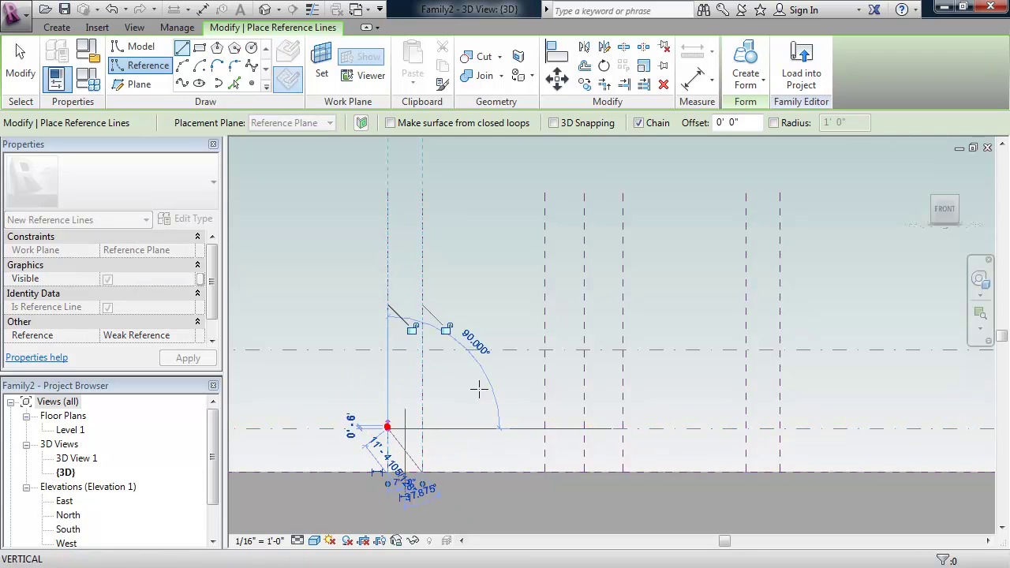
{"action": "left_click", "coordinate": [584, 349]}
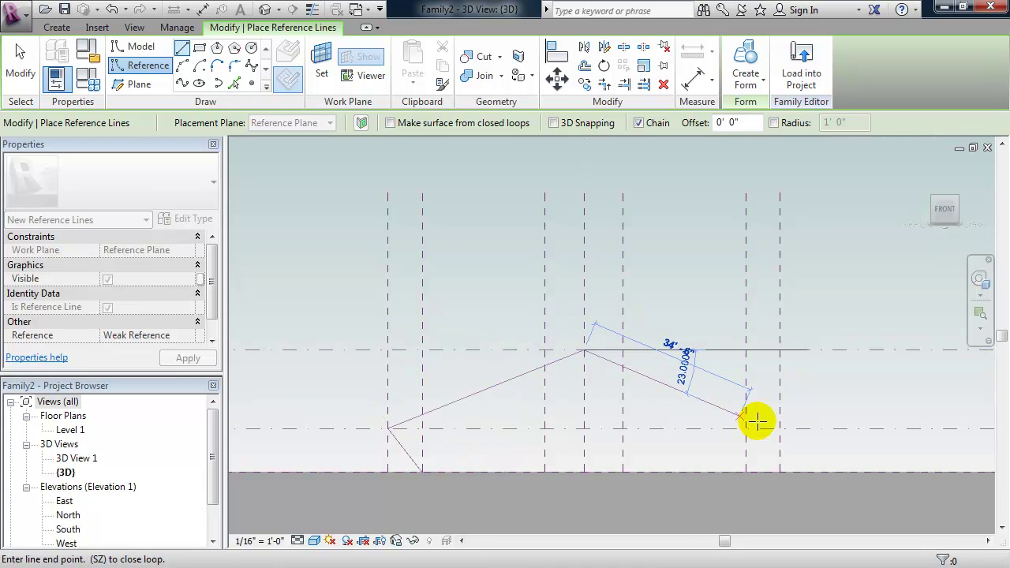
{"action": "left_click", "coordinate": [779, 429]}
{"action": "left_click", "coordinate": [745, 472]}
{"action": "key", "text": "Escape"}
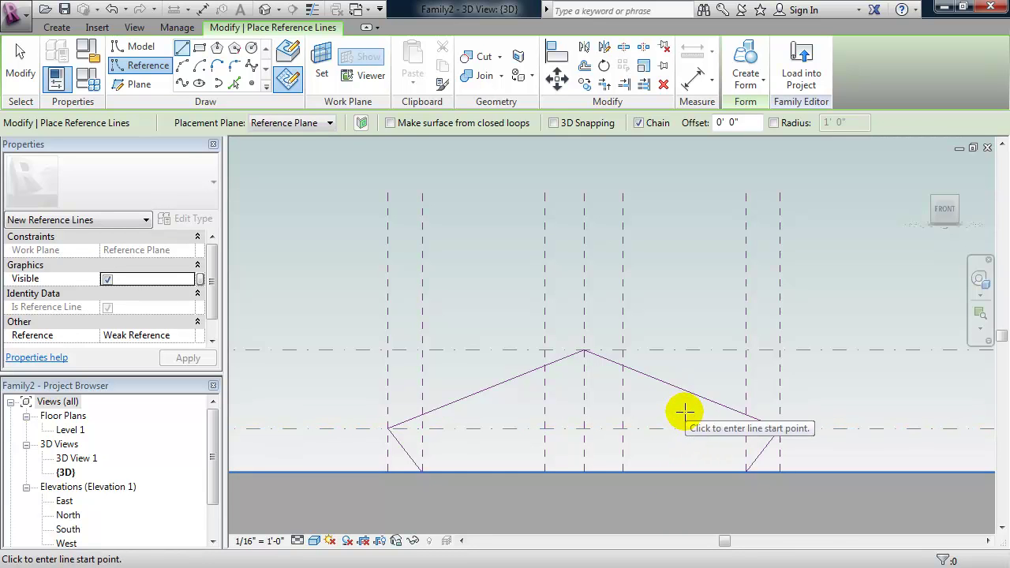
{"action": "middle_click_drag", "start_coordinate": [681, 411], "coordinate": [512, 421], "text": "shift"}
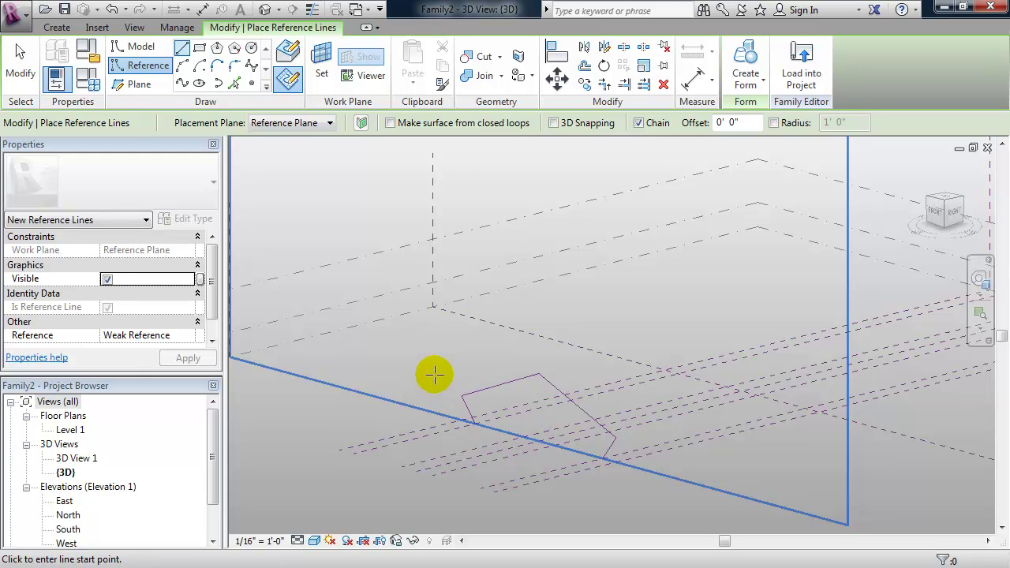
{"action": "key", "text": "Escape"}
{"action": "key", "text": "Escape"}
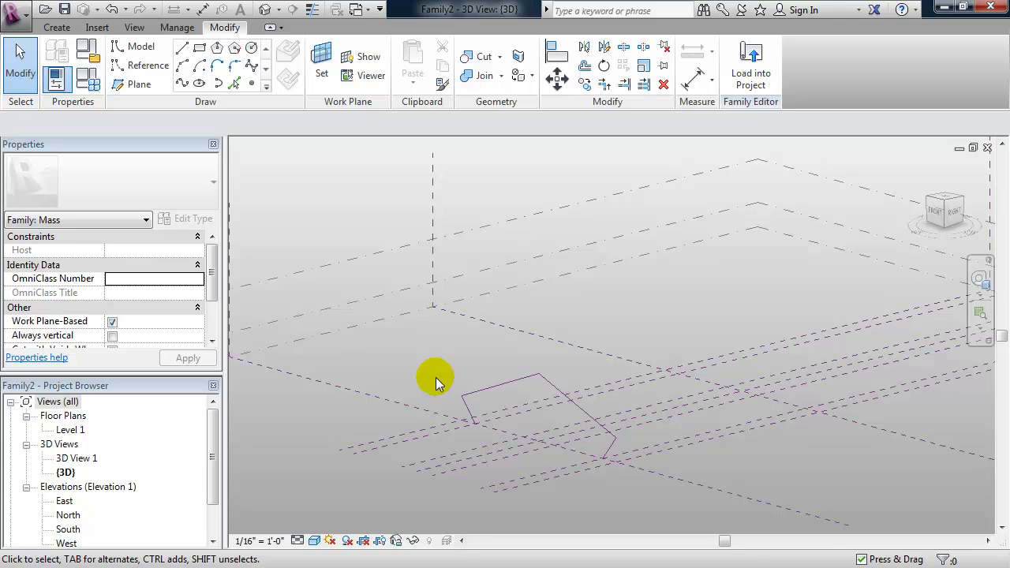
Copy the front reference plane together with its folded line chain backward, and set the spacing between the two planes to 8'
{"action": "scroll", "coordinate": [427, 381], "scroll_direction": "down", "scroll_amount": 2}
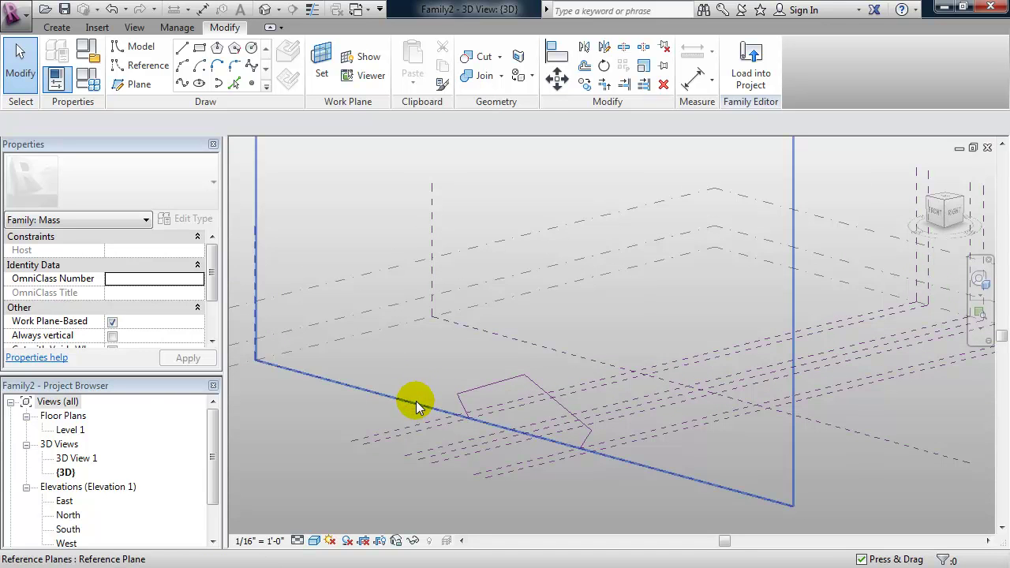
{"action": "left_click", "coordinate": [415, 400]}
{"action": "key", "text": "Tab"}
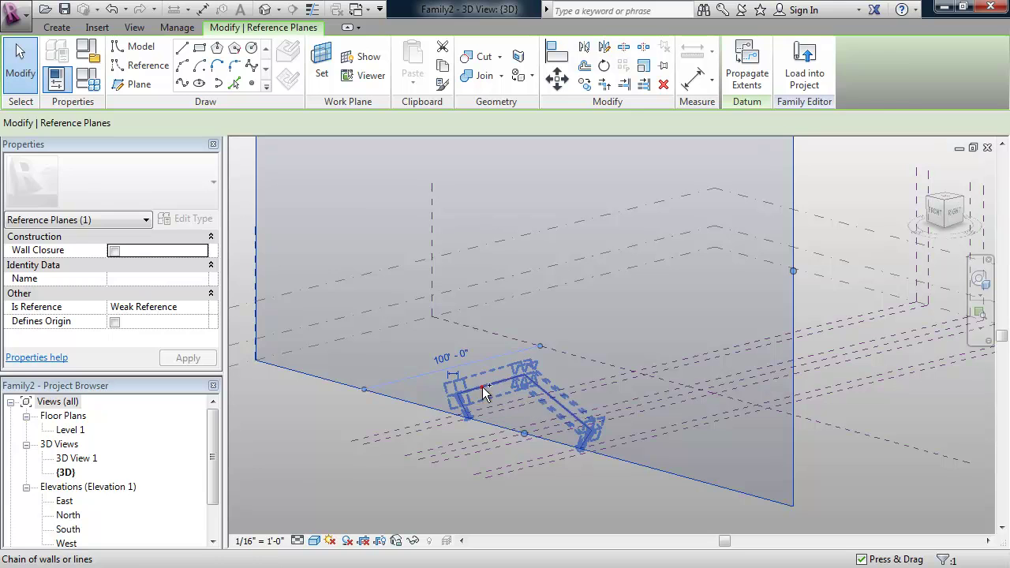
{"action": "left_click", "coordinate": [482, 386]}
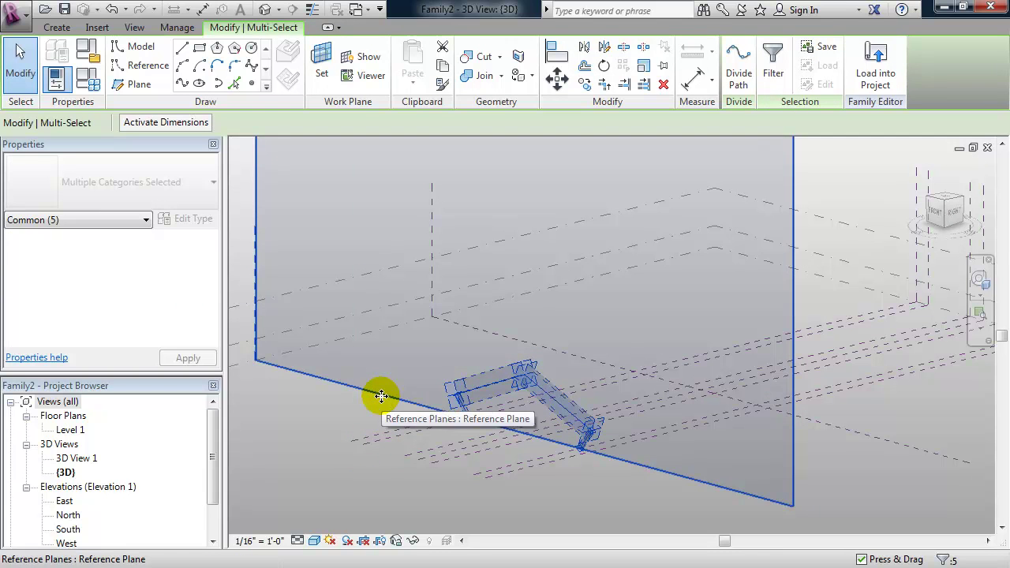
{"action": "left_click_drag", "start_coordinate": [383, 395], "coordinate": [422, 381]}
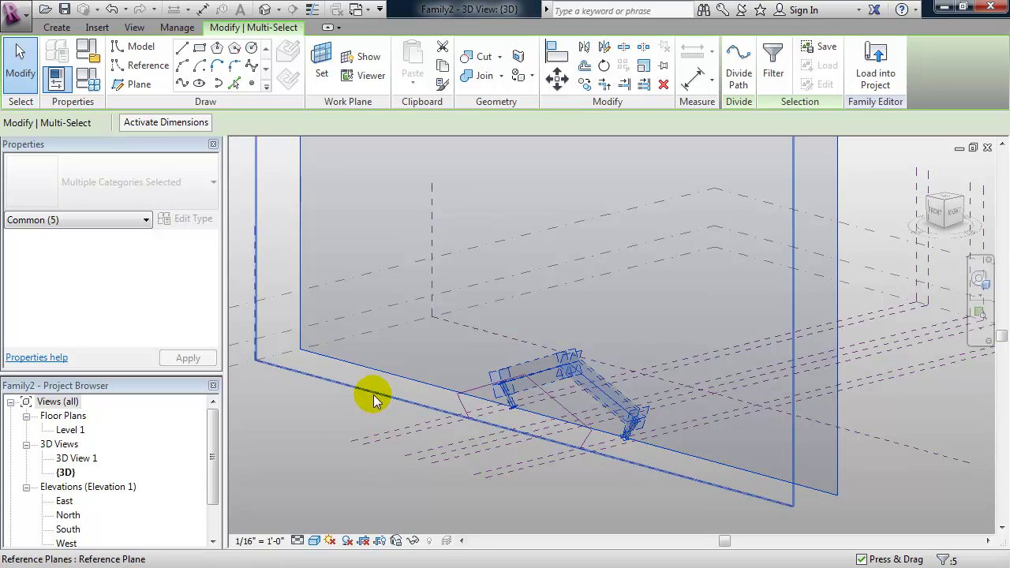
{"action": "left_click", "coordinate": [327, 411]}
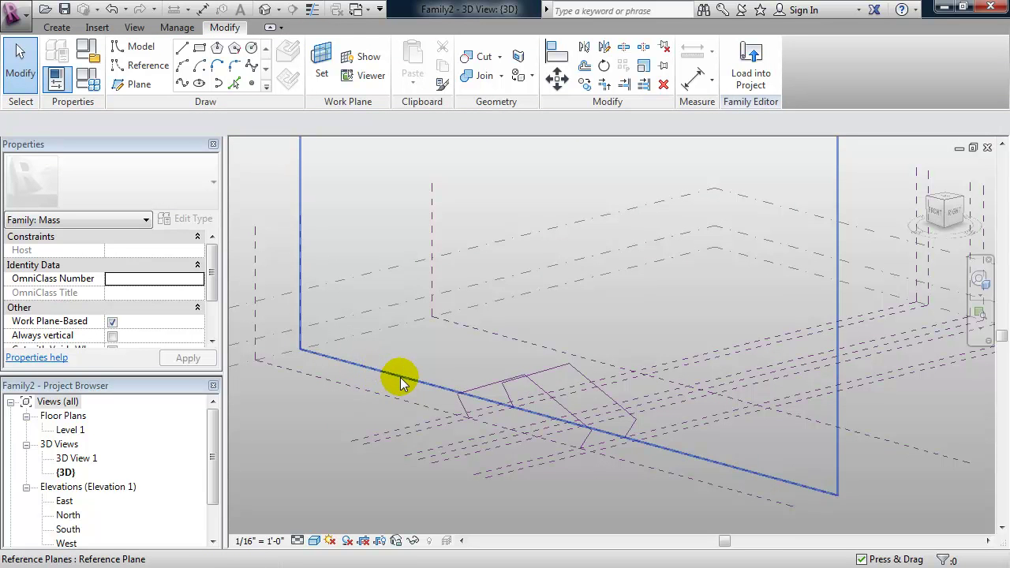
{"action": "left_click", "coordinate": [402, 379]}
{"action": "left_click", "coordinate": [369, 377]}
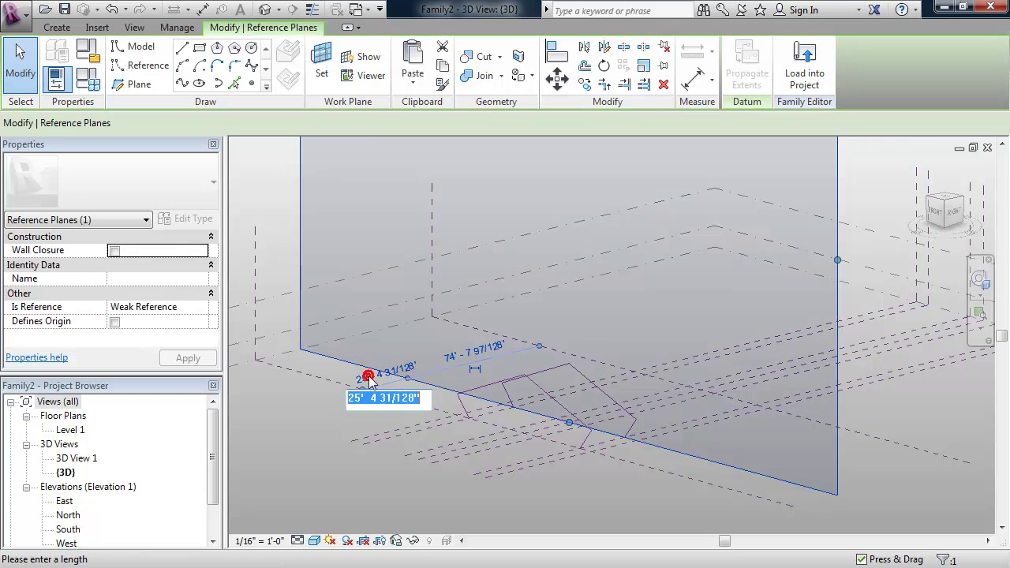
{"action": "type", "text": "8"}
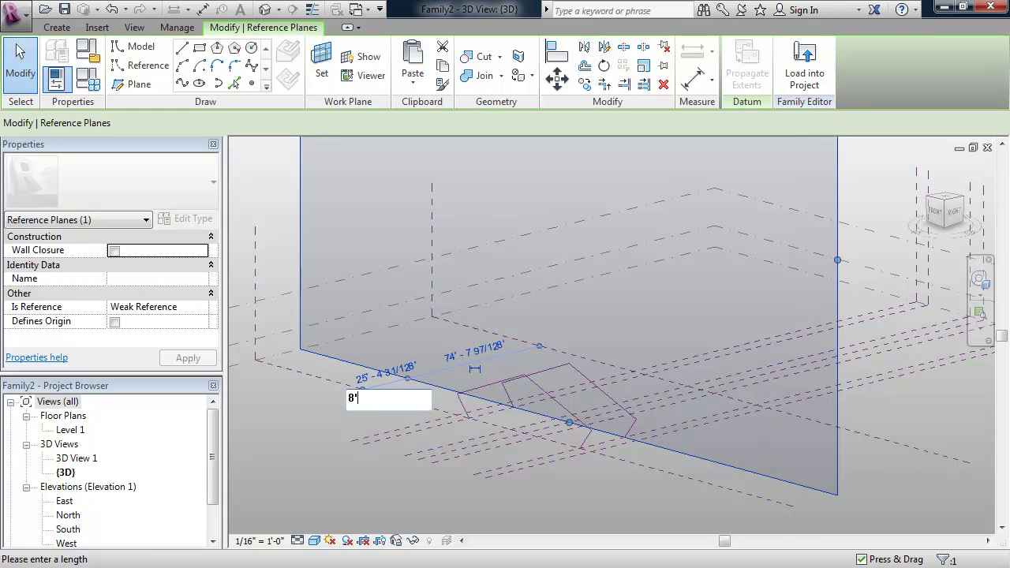
{"action": "type", "text": "'"}
{"action": "key", "text": "Return"}
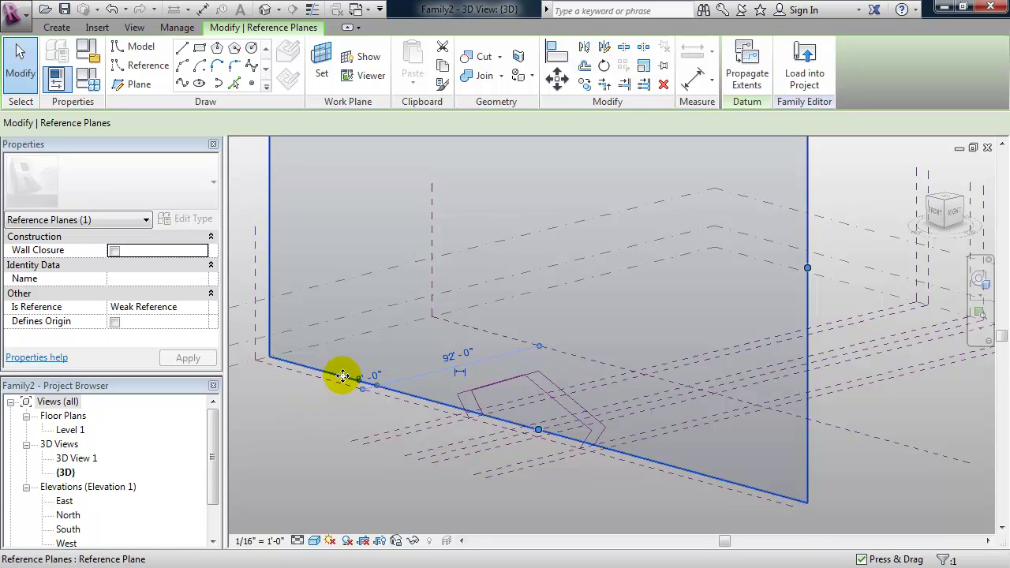
Copy the second plane and its line chain backward as a third set, spaced 8' from the second plane
{"action": "key", "text": "Tab"}
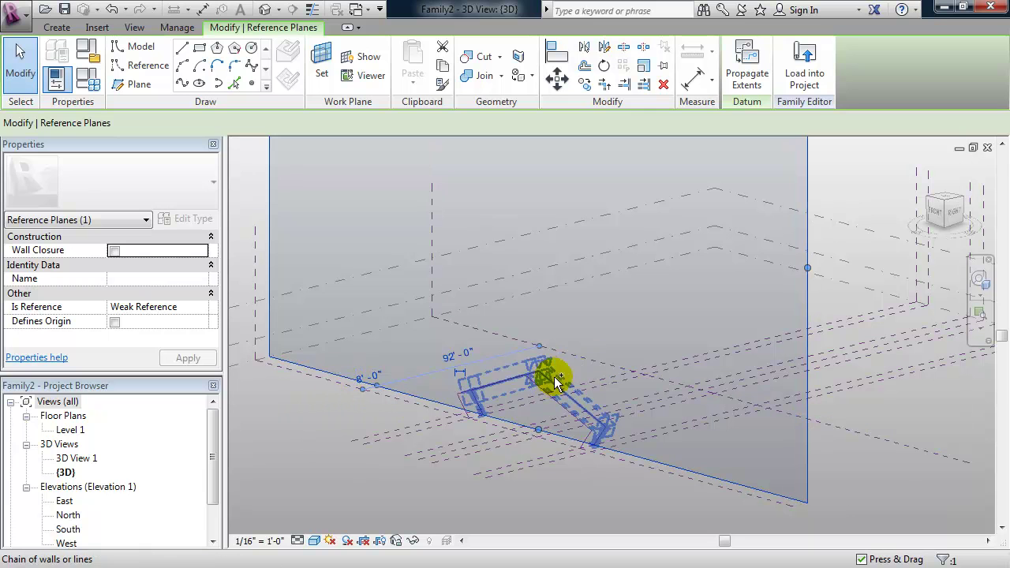
{"action": "key", "text": "Tab"}
{"action": "left_click", "coordinate": [548, 377]}
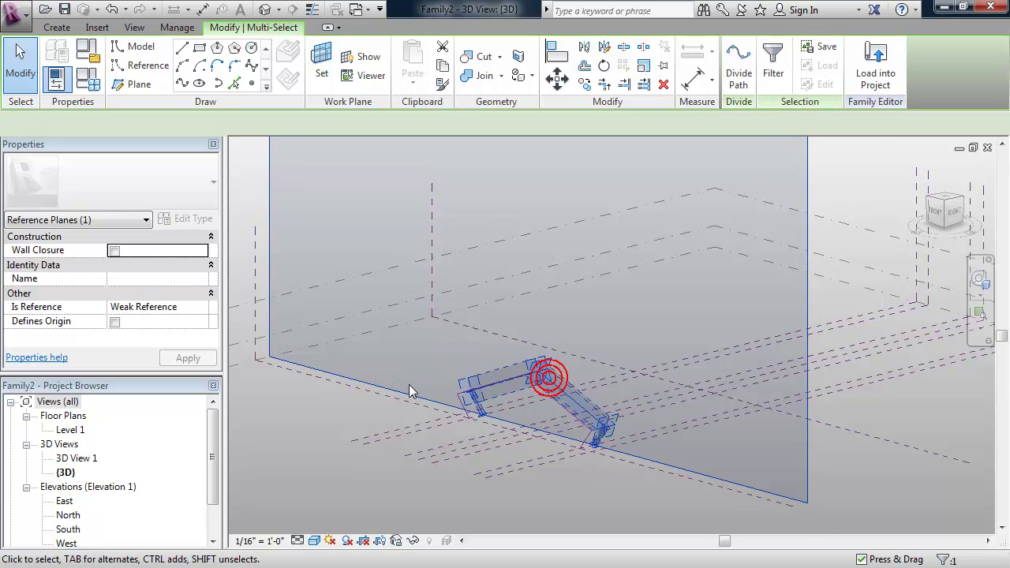
{"action": "left_click_drag", "start_coordinate": [398, 389], "coordinate": [426, 383]}
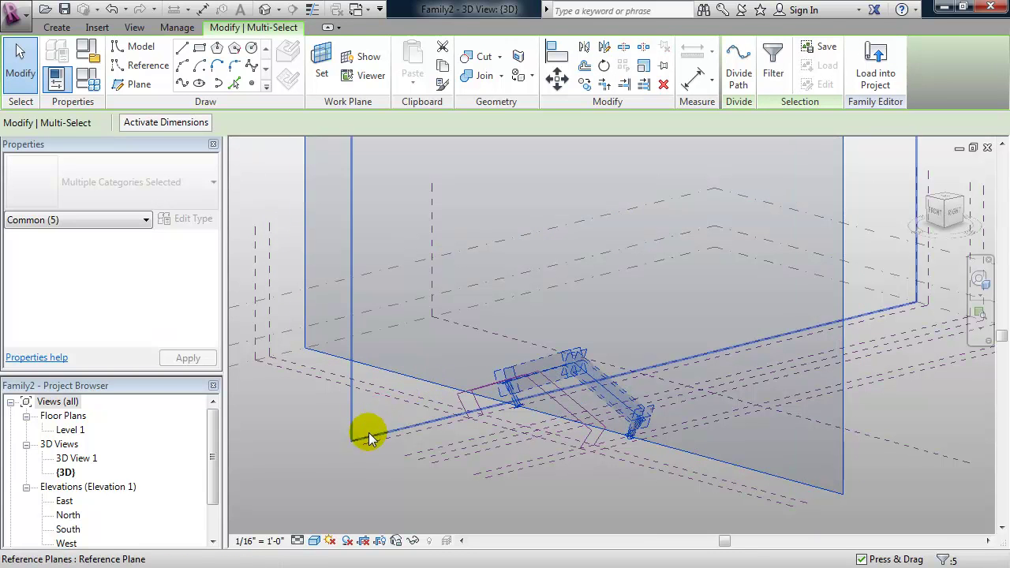
{"action": "left_click", "coordinate": [417, 383]}
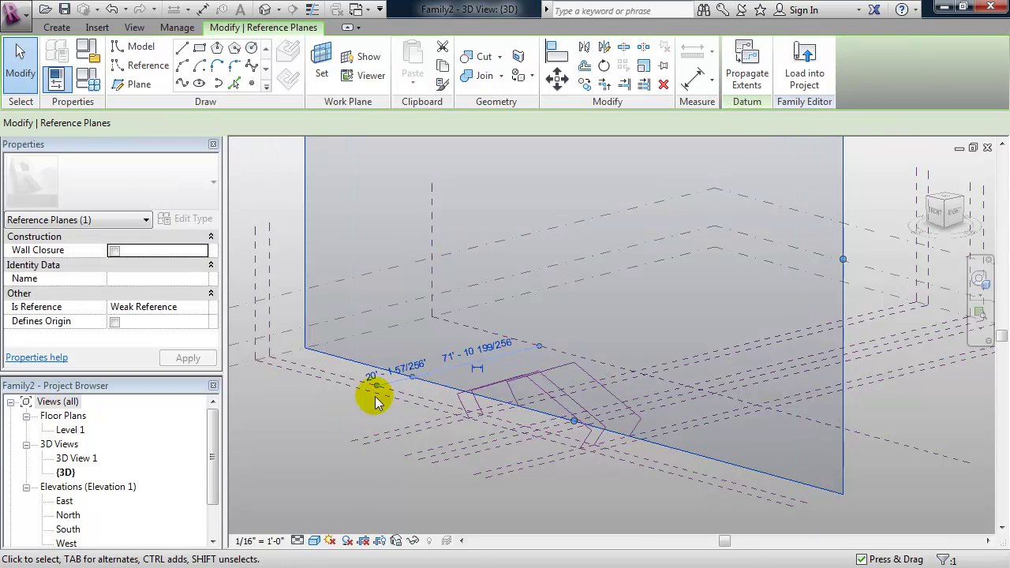
{"action": "left_click", "coordinate": [380, 373]}
{"action": "type", "text": "8"}
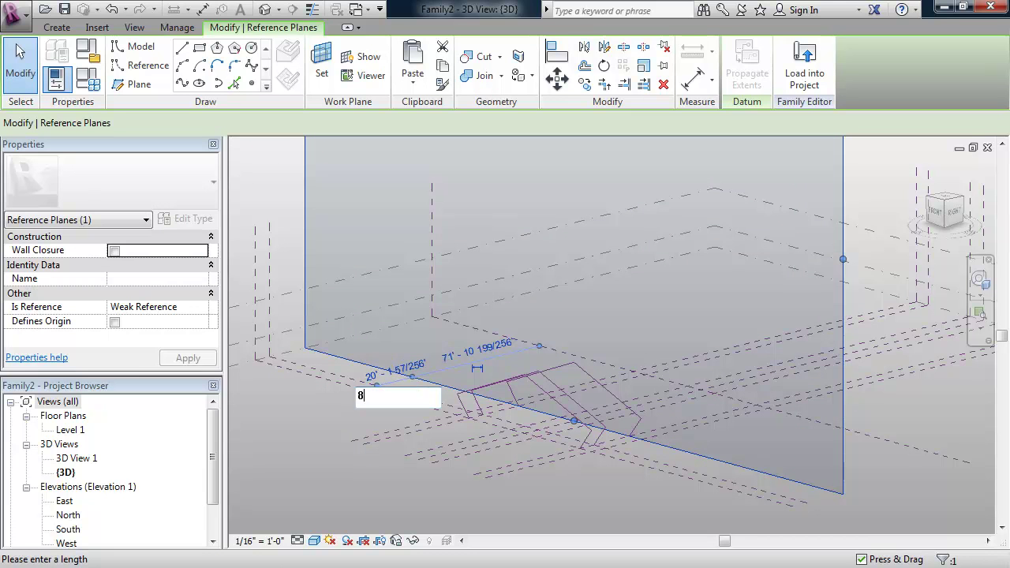
{"action": "type", "text": "'"}
{"action": "key", "text": "Return"}
{"action": "left_click", "coordinate": [368, 405]}
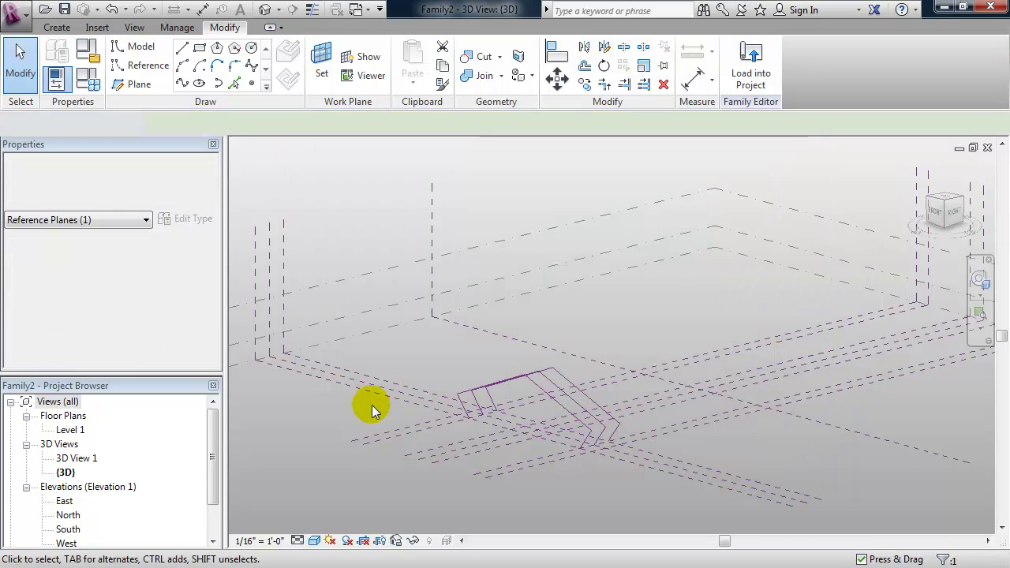
In the top view, start reference lines with Level 3 as the placement plane
{"action": "middle_click_drag", "start_coordinate": [390, 422], "coordinate": [427, 439], "text": "shift"}
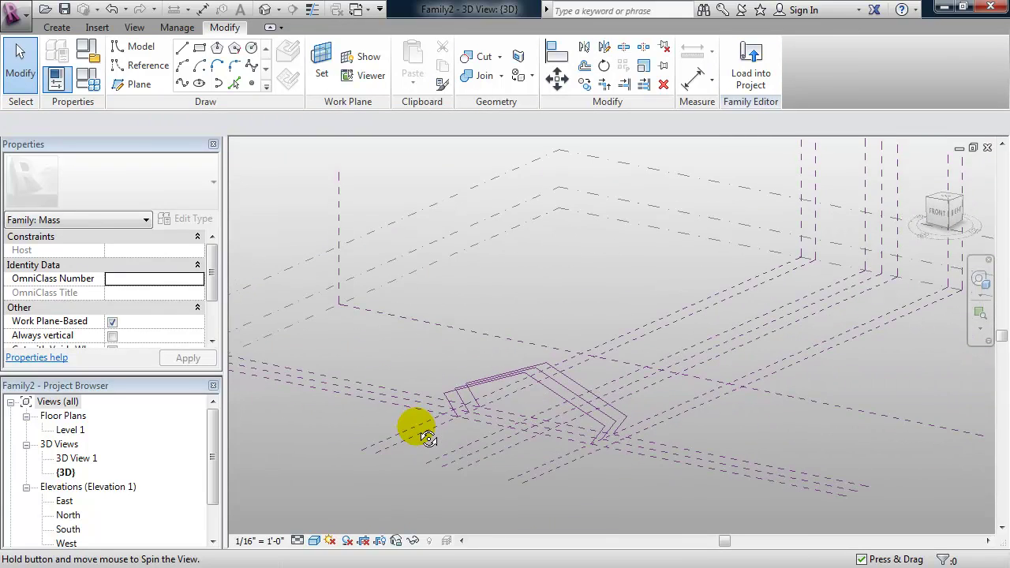
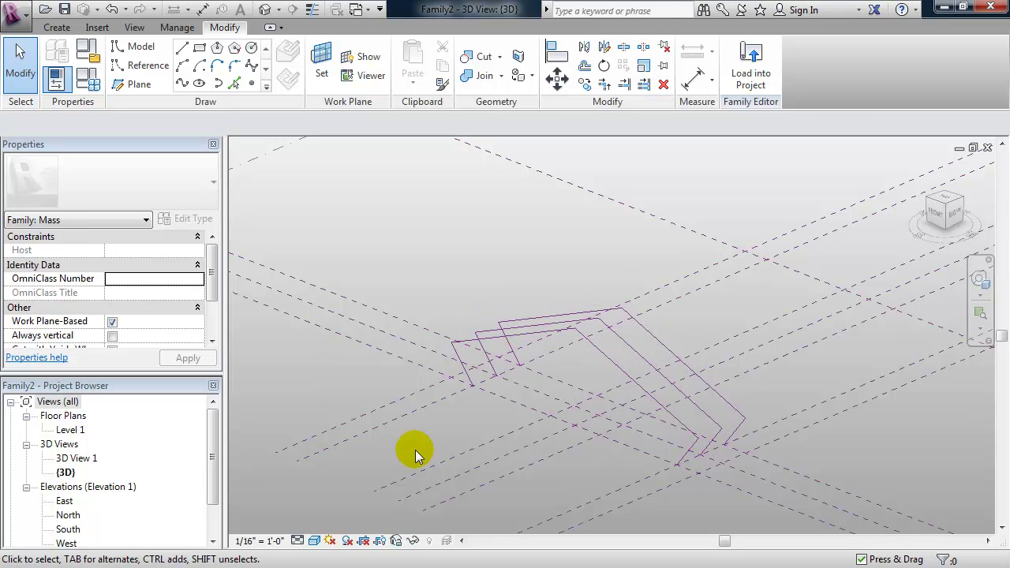
{"action": "left_click", "coordinate": [935, 215]}
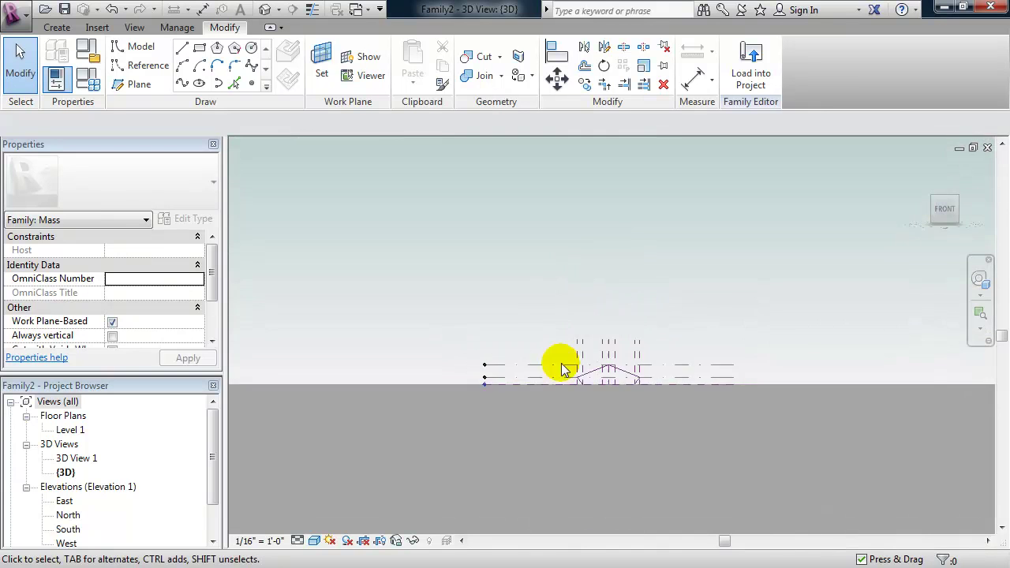
{"action": "scroll", "coordinate": [619, 399], "scroll_direction": "up", "scroll_amount": 4}
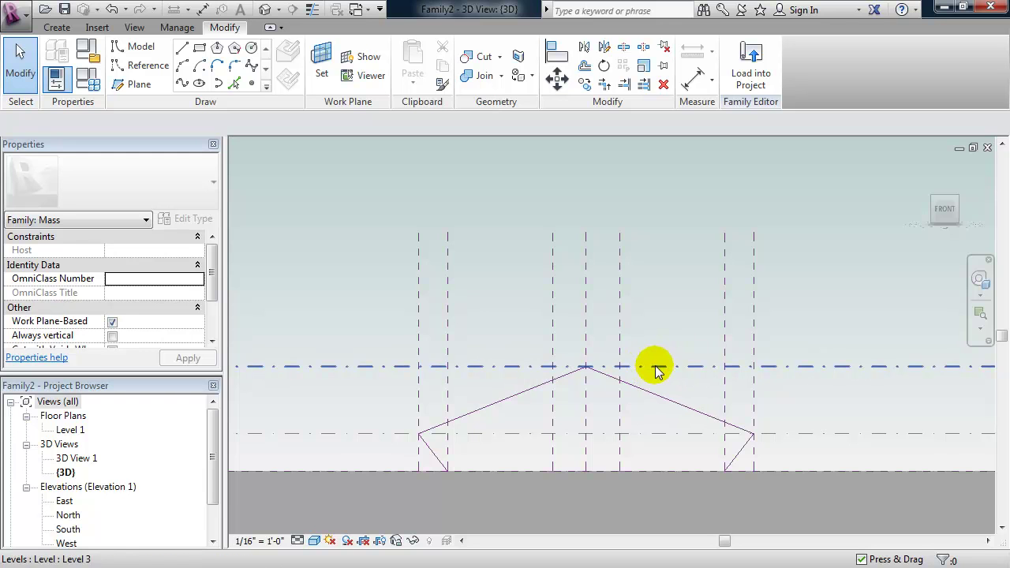
{"action": "left_click", "coordinate": [945, 193]}
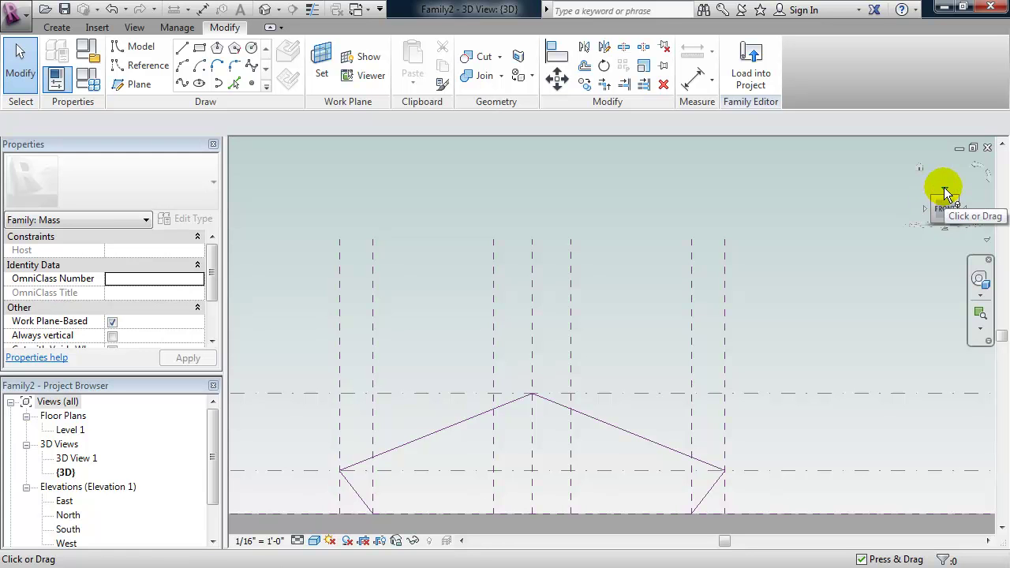
{"action": "left_click", "coordinate": [944, 188]}
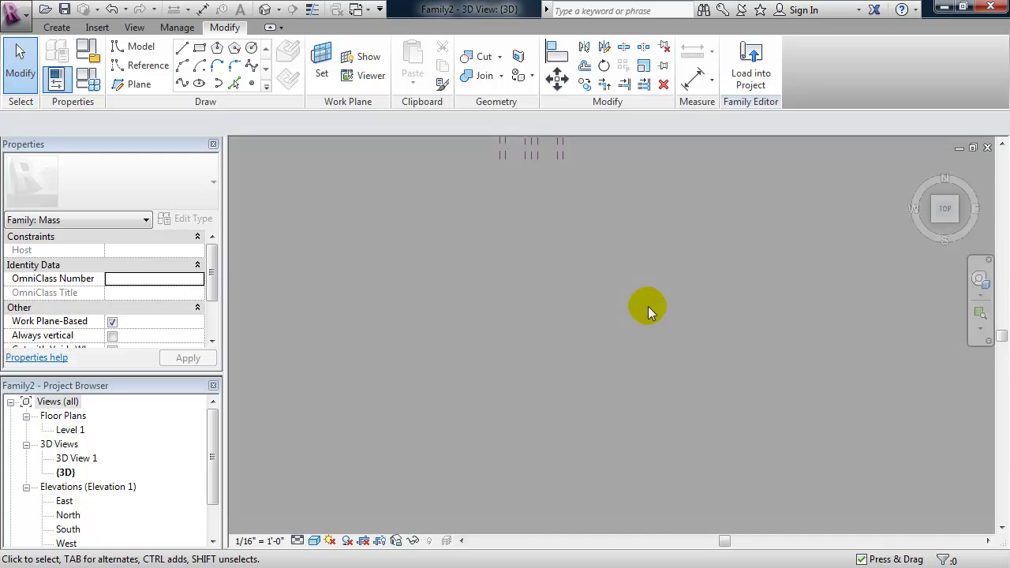
{"action": "scroll", "coordinate": [607, 402], "scroll_direction": "up", "scroll_amount": 5}
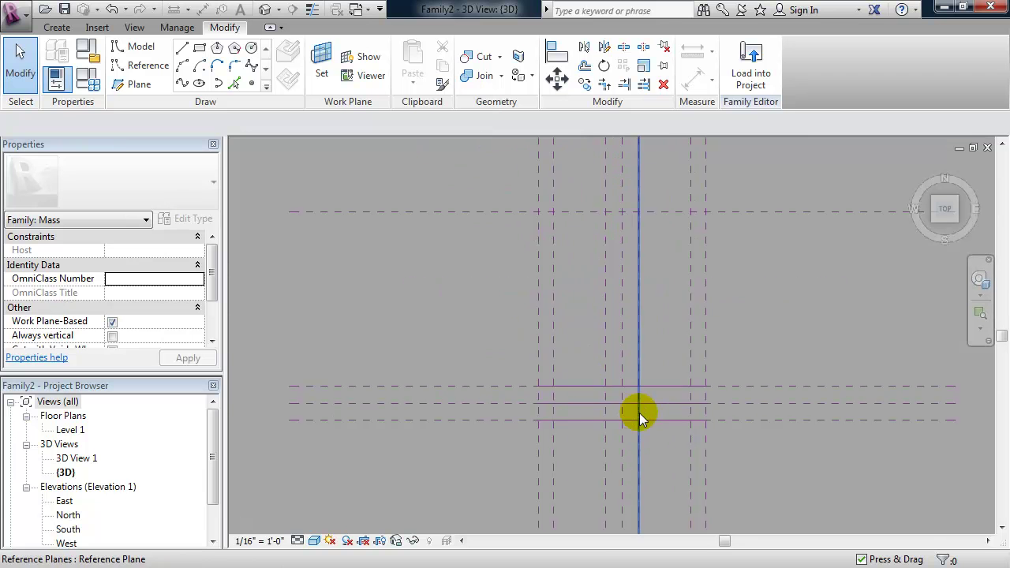
{"action": "scroll", "coordinate": [639, 413], "scroll_direction": "up", "scroll_amount": 1}
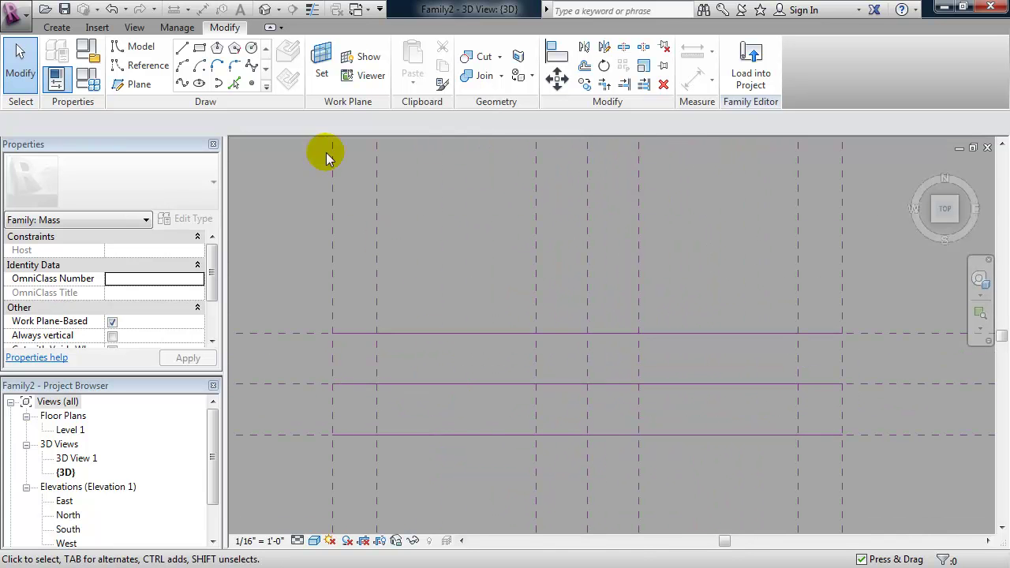
{"action": "left_click", "coordinate": [149, 67]}
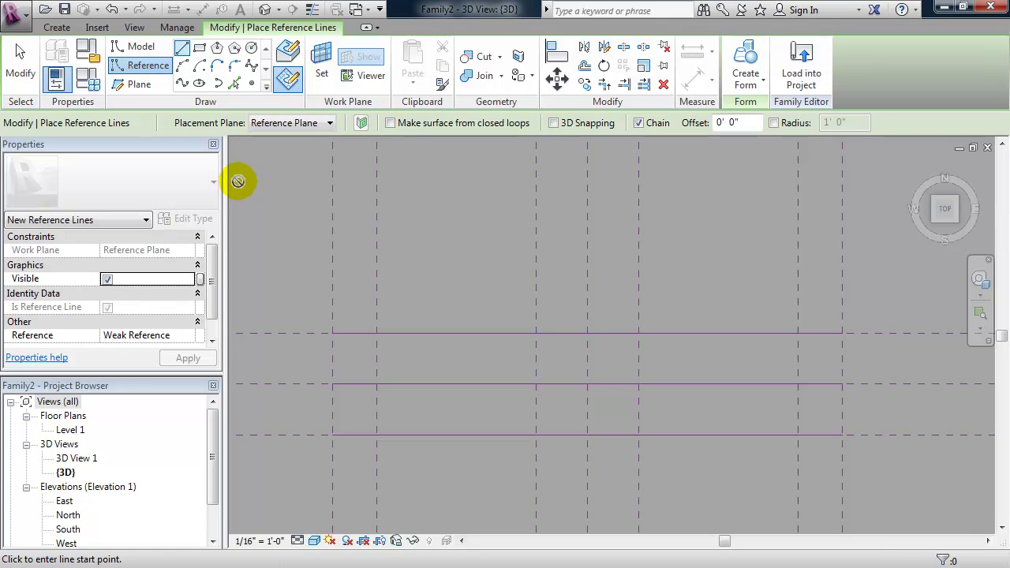
{"action": "left_click", "coordinate": [330, 124]}
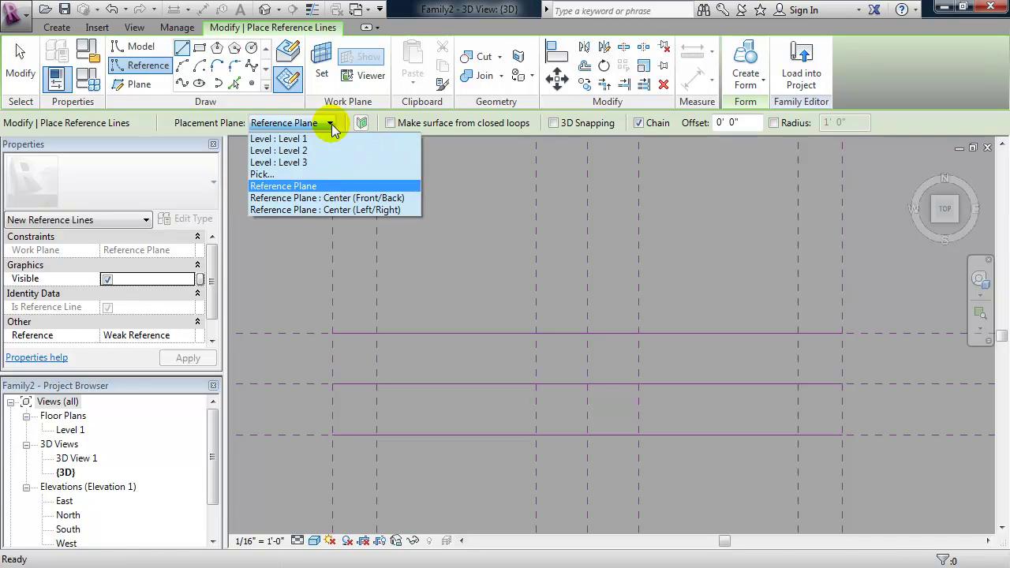
{"action": "left_click", "coordinate": [311, 164]}
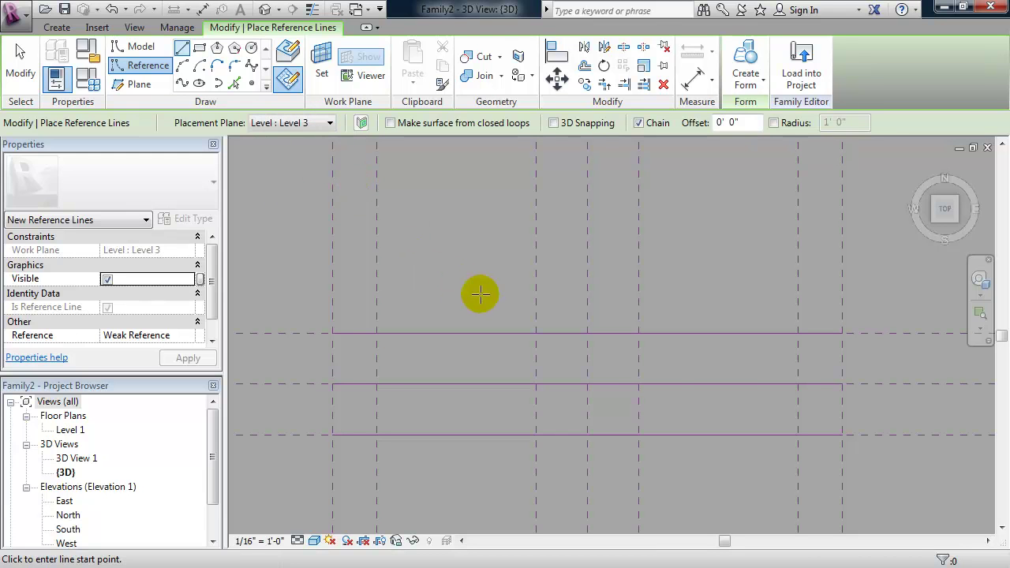
Draw a closed diamond of four reference lines connecting the front and back chain peaks with the middle chain's intersections on the inner side planes
{"action": "left_click", "coordinate": [535, 384]}
{"action": "left_click", "coordinate": [587, 333]}
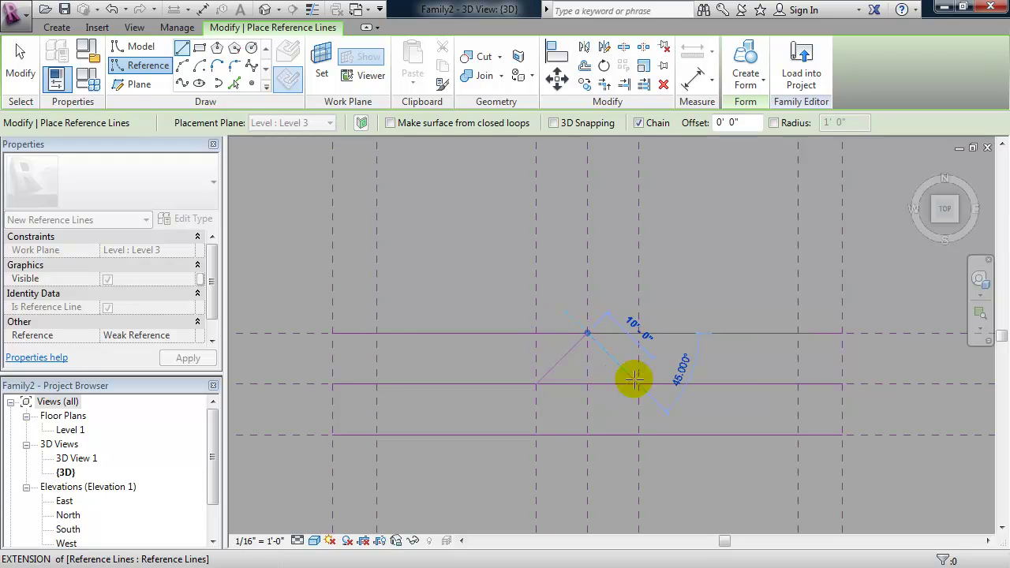
{"action": "left_click", "coordinate": [639, 384]}
{"action": "left_click", "coordinate": [587, 434]}
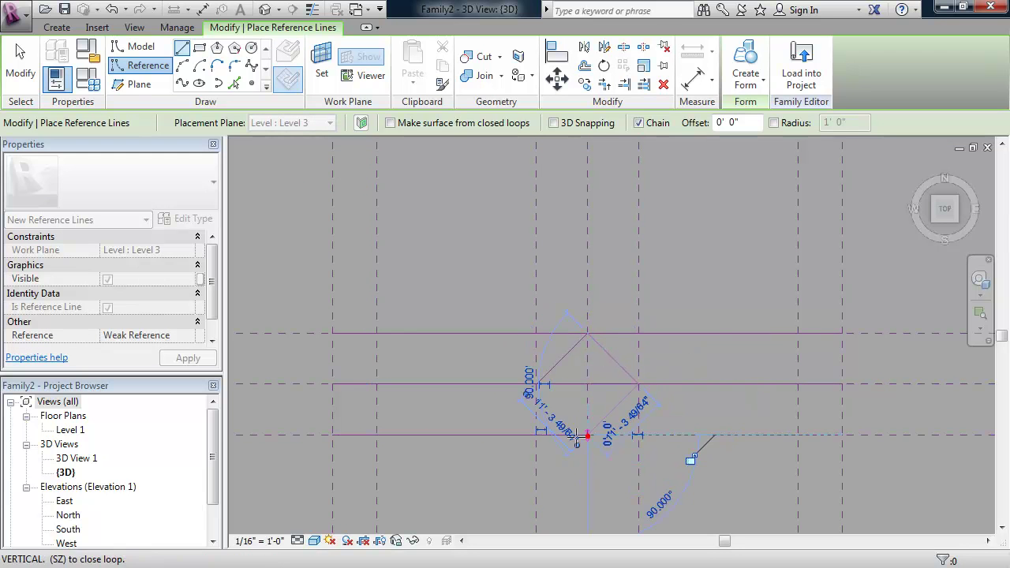
{"action": "left_click", "coordinate": [535, 384]}
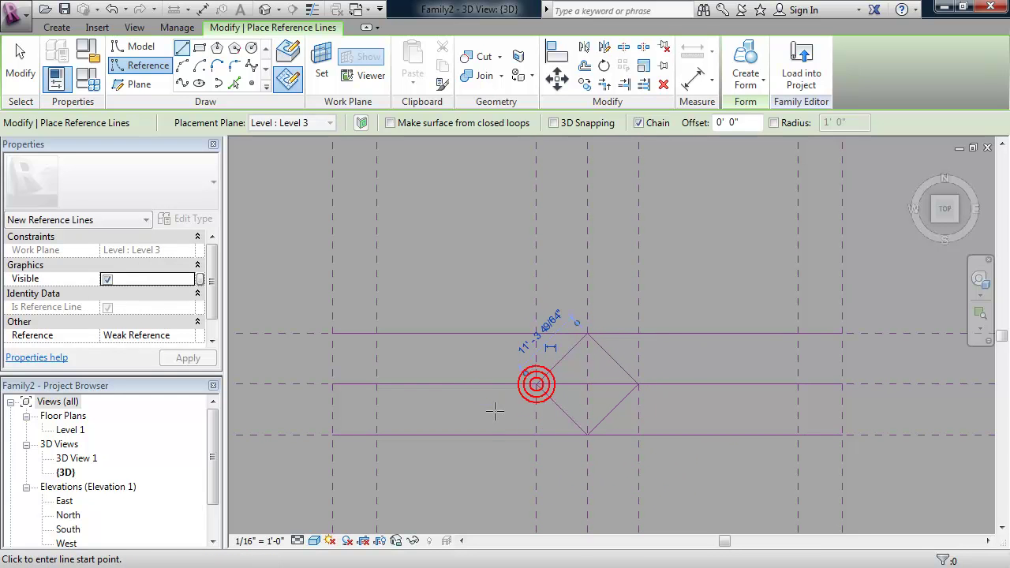
{"action": "key", "text": "Escape"}
{"action": "key", "text": "Escape"}
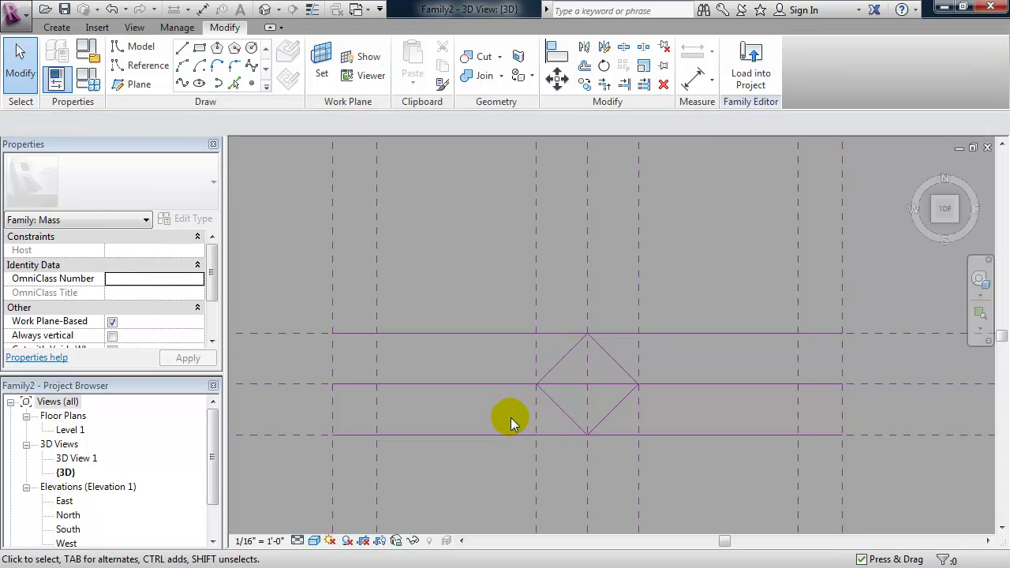
Create a flat surface form from the diamond loop of reference lines at the peak, choosing the planar option instead of the solid
{"action": "middle_click_drag", "start_coordinate": [511, 418], "coordinate": [390, 430], "text": "shift"}
{"action": "scroll", "coordinate": [342, 460], "scroll_direction": "up", "scroll_amount": 5}
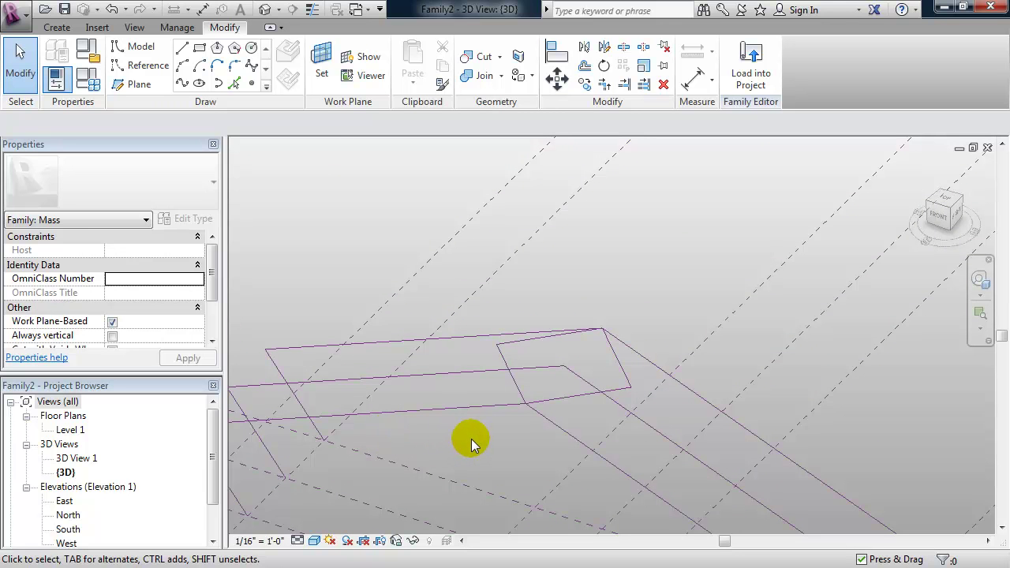
{"action": "left_click", "coordinate": [571, 401]}
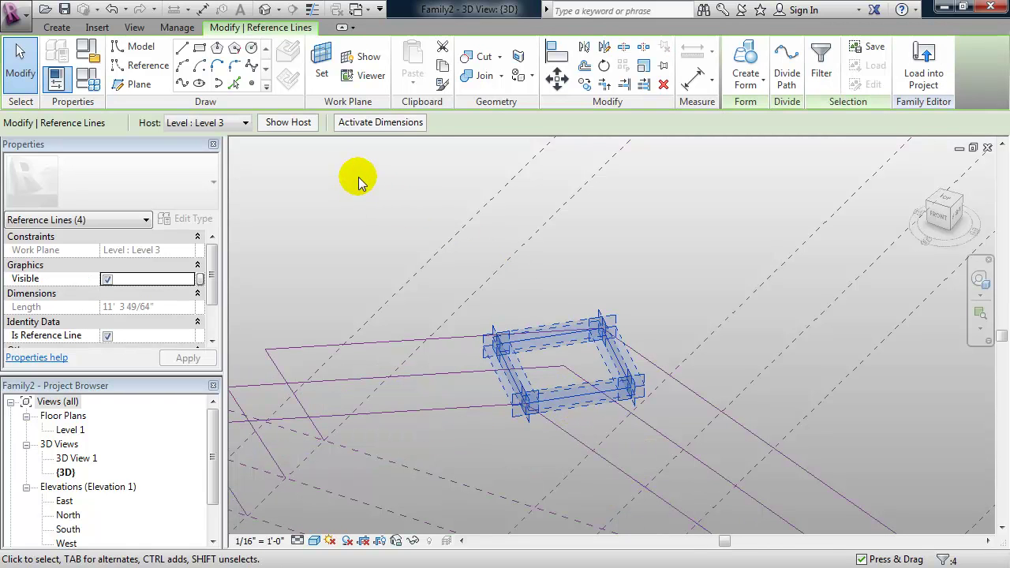
{"action": "left_click", "coordinate": [745, 60]}
{"action": "left_click", "coordinate": [574, 457]}
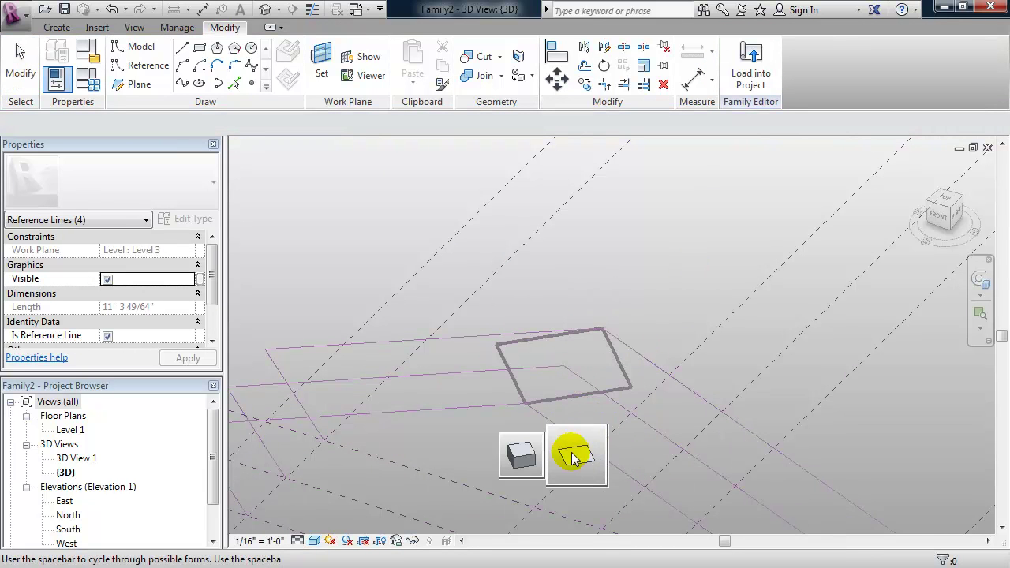
{"action": "left_click", "coordinate": [577, 453]}
Examine the diamond surface and the three folded line chains from the right side in 3D
{"action": "middle_click_drag", "start_coordinate": [484, 466], "coordinate": [494, 232], "text": "shift"}
{"action": "scroll", "coordinate": [471, 422], "scroll_direction": "down", "scroll_amount": 2}
{"action": "left_click", "coordinate": [457, 394]}
{"action": "key", "text": "Tab"}
{"action": "left_click", "coordinate": [447, 405]}
{"action": "left_click", "coordinate": [503, 230]}
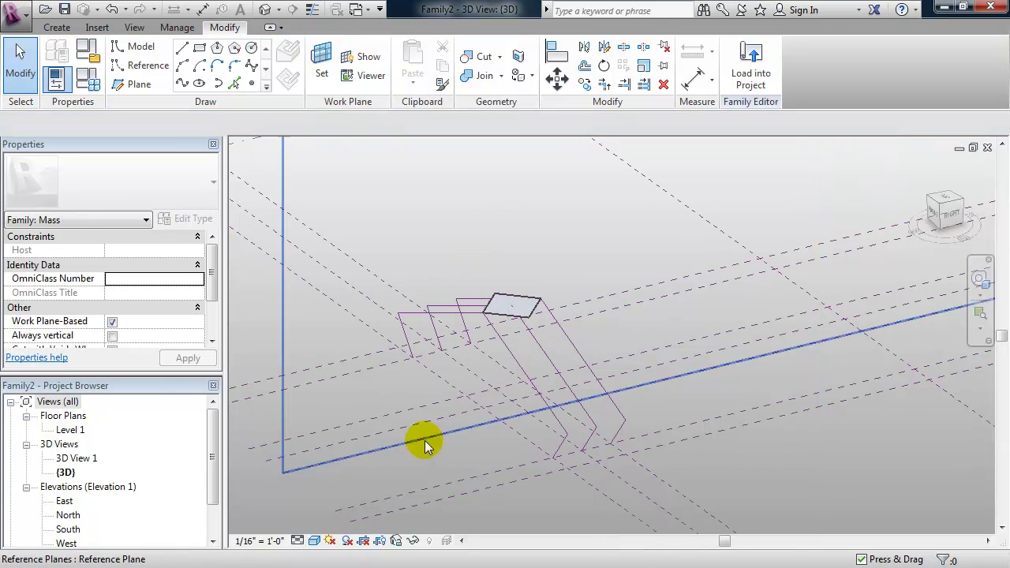
{"action": "scroll", "coordinate": [474, 456], "scroll_direction": "up", "scroll_amount": 3}
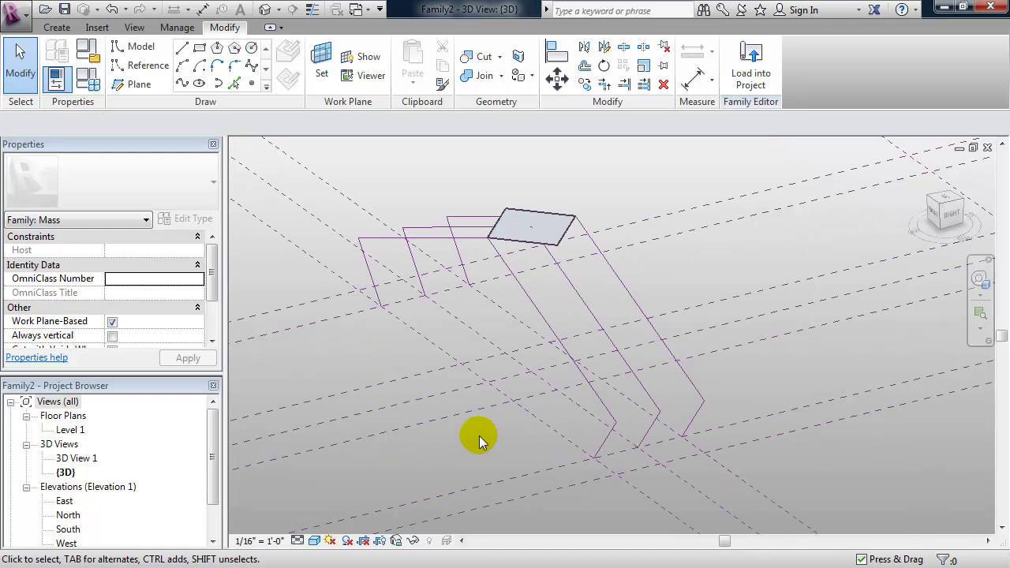
{"action": "scroll", "coordinate": [478, 414], "scroll_direction": "up", "scroll_amount": 1}
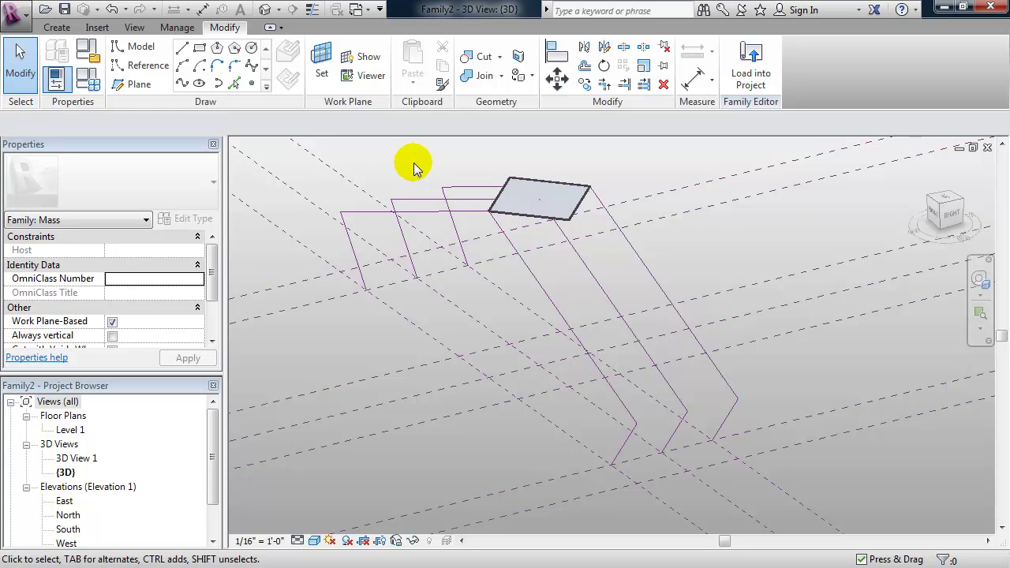
Start reference lines with Make surface from closed loops and 3D Snapping turned on, using Draw on Face
{"action": "left_click", "coordinate": [149, 67]}
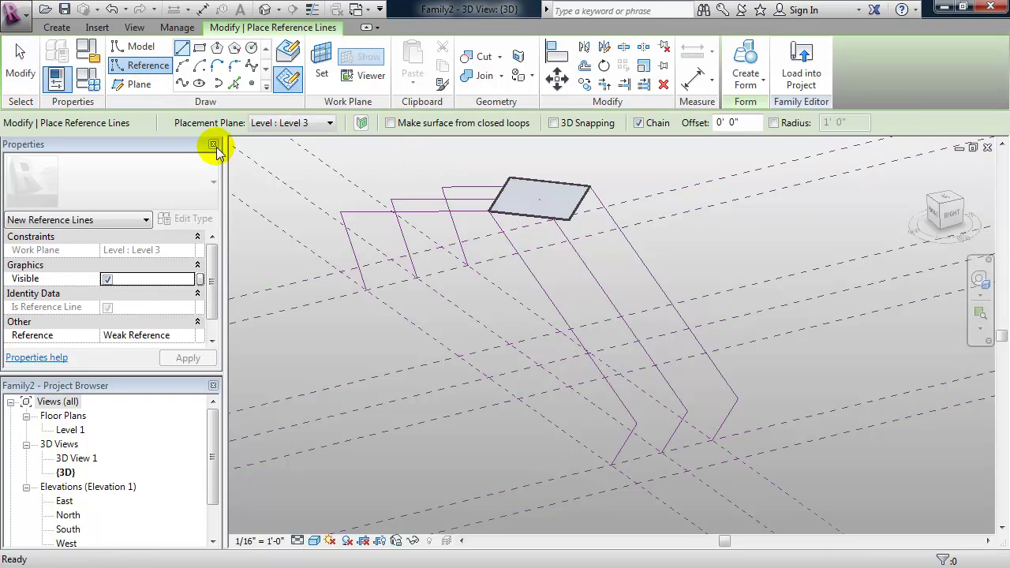
{"action": "left_click", "coordinate": [389, 124]}
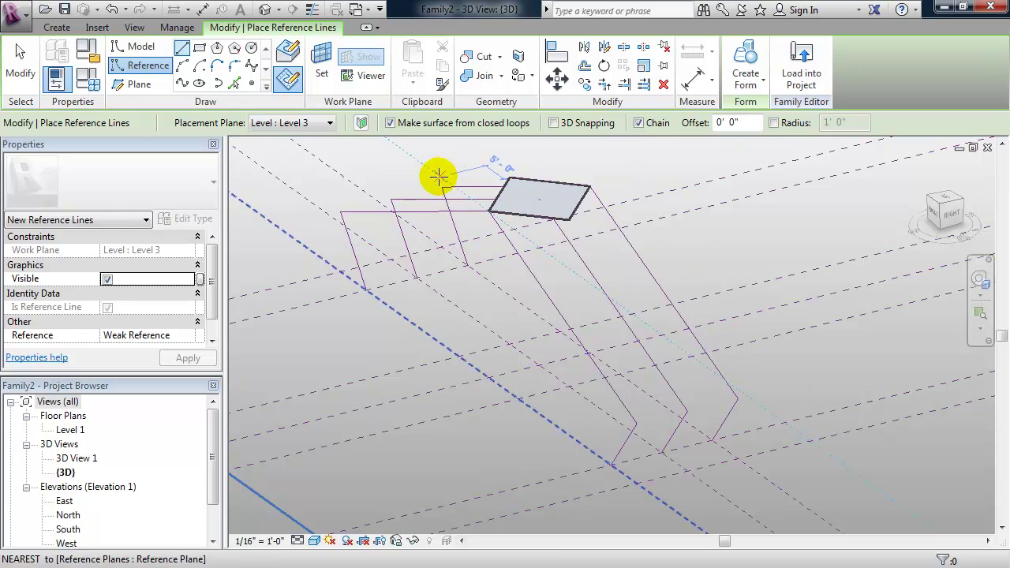
{"action": "left_click", "coordinate": [554, 123]}
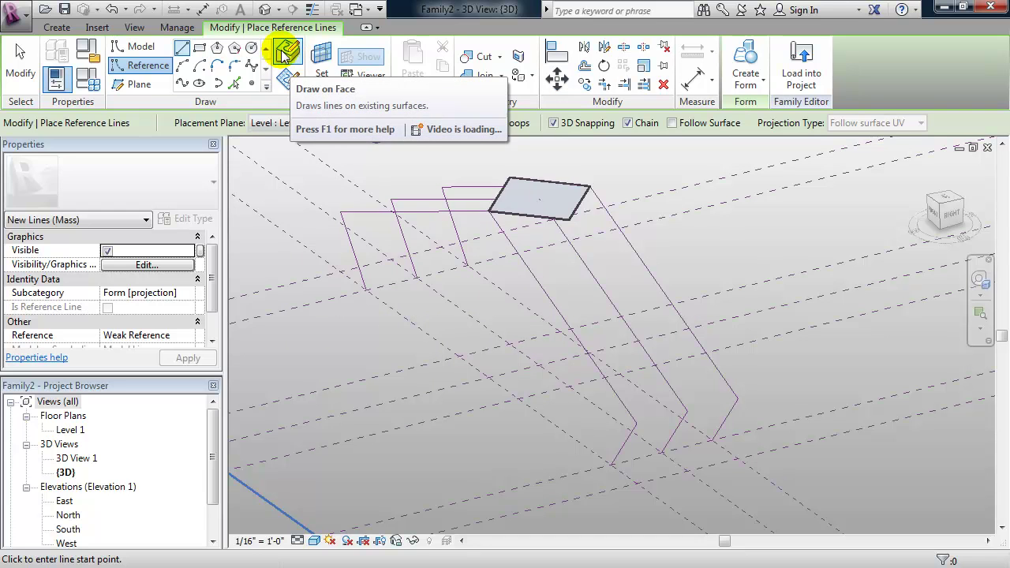
{"action": "left_click", "coordinate": [289, 52]}
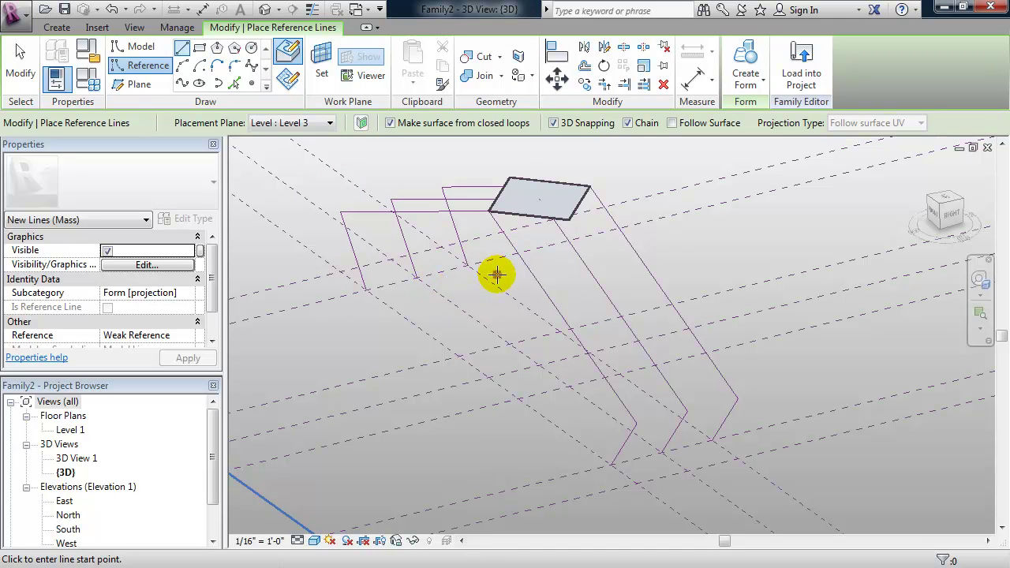
Draw a closed triangular surface between the diamond's front and right corners and the front chain's right-hand 9' bend point
{"action": "left_click", "coordinate": [489, 210]}
{"action": "left_click", "coordinate": [570, 219]}
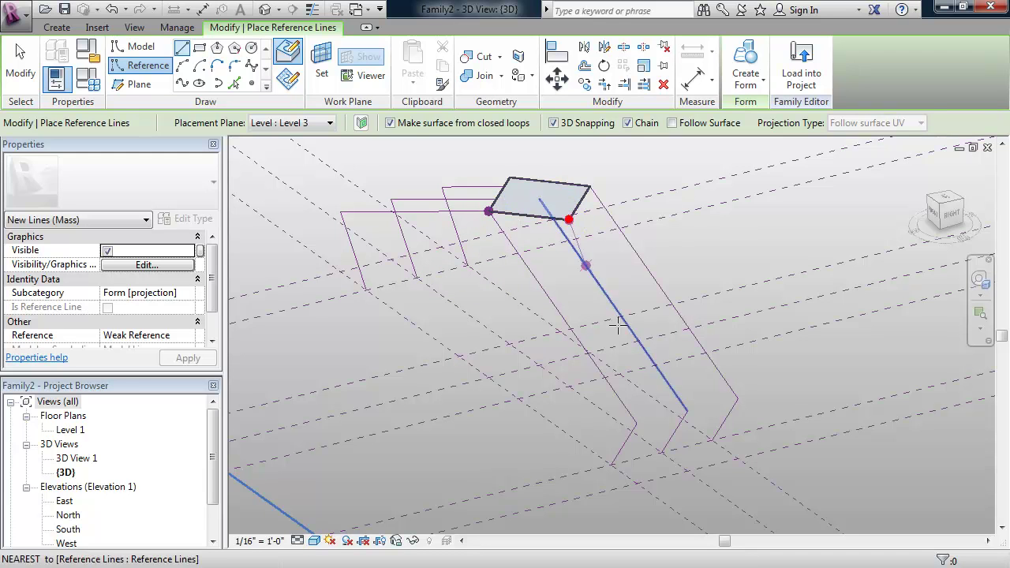
{"action": "left_click", "coordinate": [637, 422]}
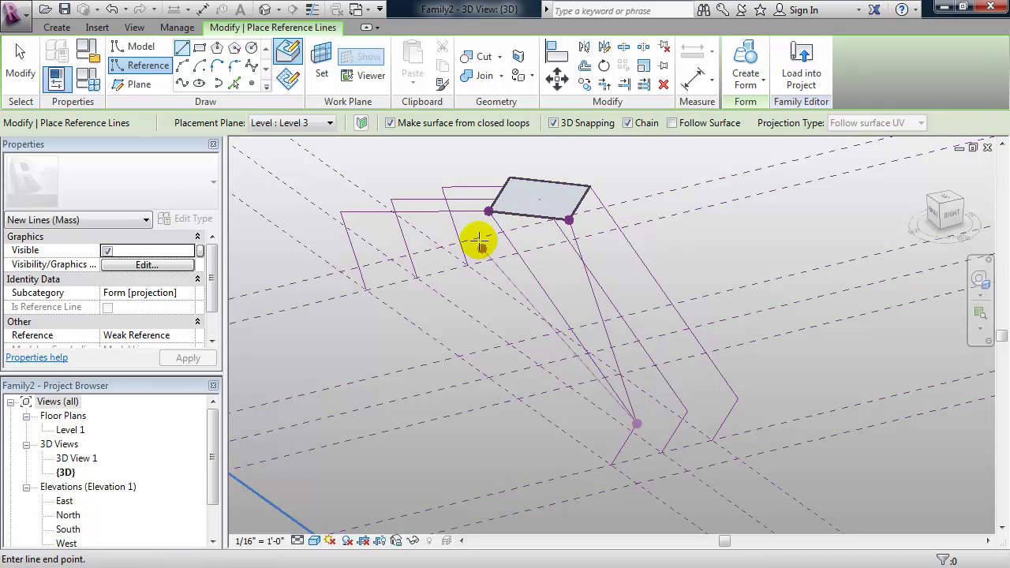
{"action": "left_click", "coordinate": [489, 210]}
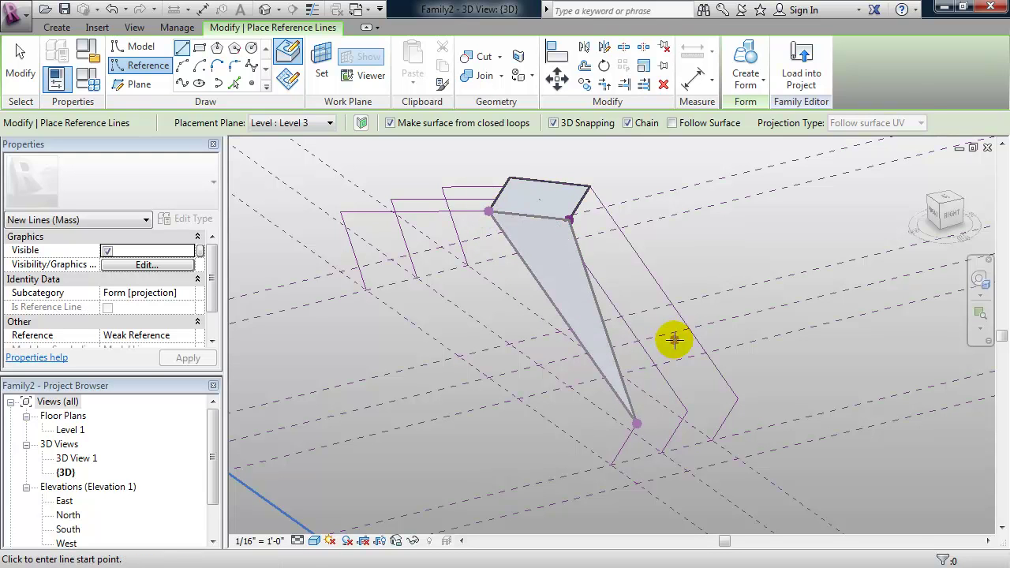
{"action": "key", "text": "Escape"}
{"action": "key", "text": "Escape"}
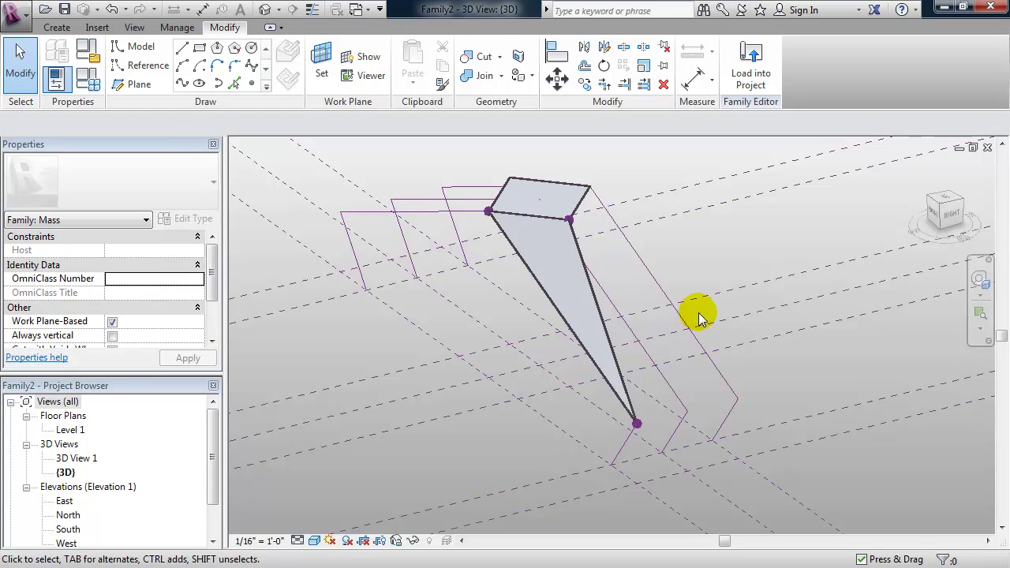
Draw a second closed triangular surface on the face, joining the diamond's back and right corners to the back chain's right-hand 9' bend point
{"action": "mouse_move", "coordinate": [715, 331]}
{"action": "middle_mouse_down", "text": "shift"}
{"action": "mouse_move", "coordinate": [712, 323]}
{"action": "mouse_move", "coordinate": [616, 325]}
{"action": "mouse_move", "coordinate": [635, 321]}
{"action": "mouse_move", "coordinate": [642, 328]}
{"action": "mouse_move", "coordinate": [594, 331]}
{"action": "mouse_move", "coordinate": [597, 322]}
{"action": "middle_mouse_up", "text": "shift"}
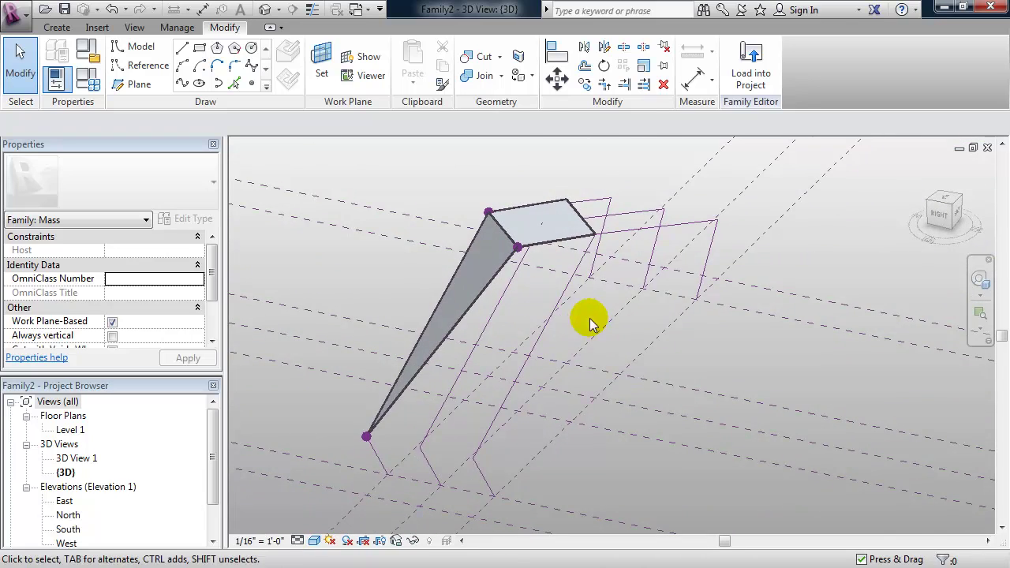
{"action": "left_click", "coordinate": [140, 66]}
{"action": "left_click", "coordinate": [182, 49]}
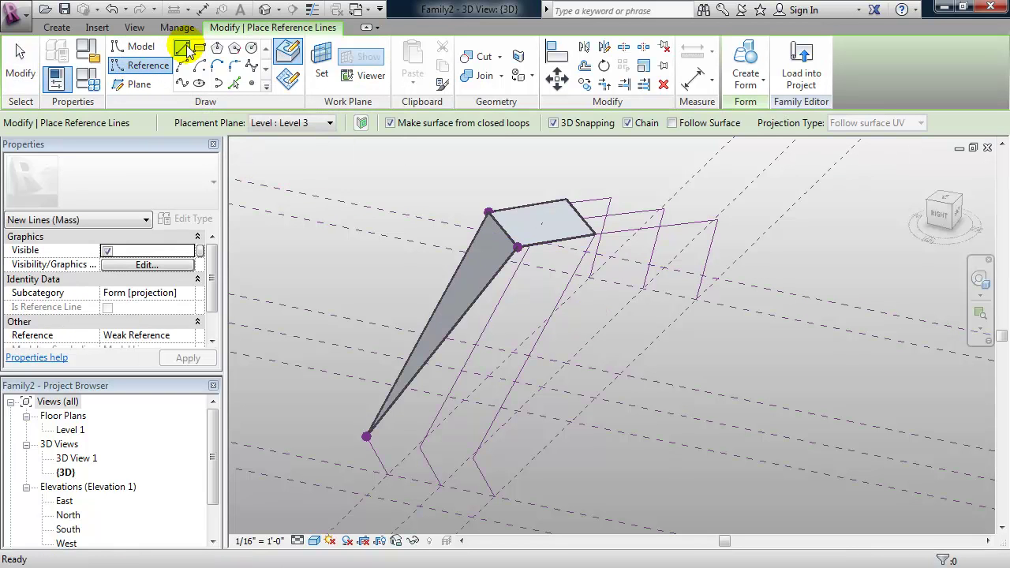
{"action": "left_click", "coordinate": [288, 51]}
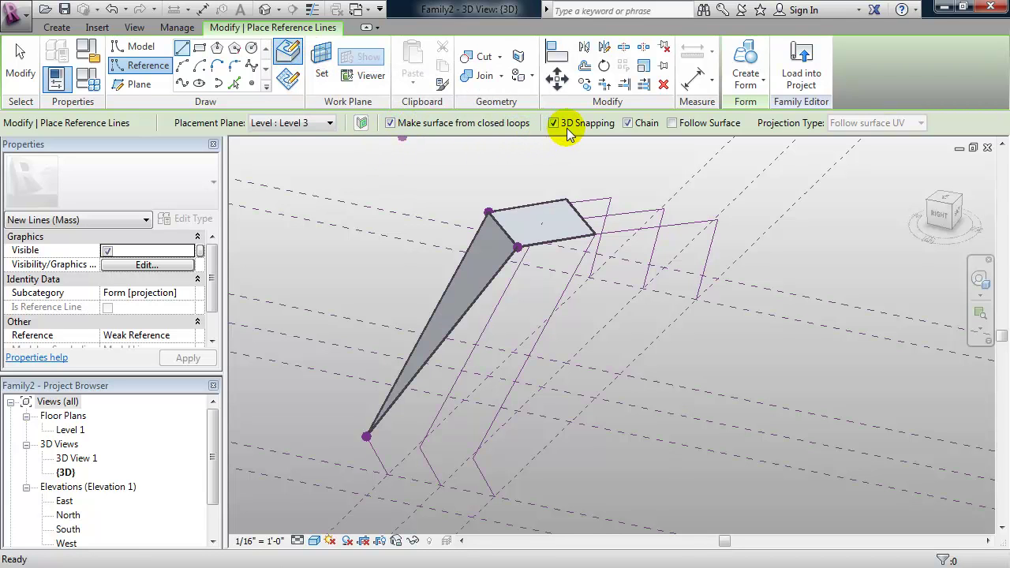
{"action": "left_click", "coordinate": [593, 233]}
{"action": "left_click", "coordinate": [515, 247]}
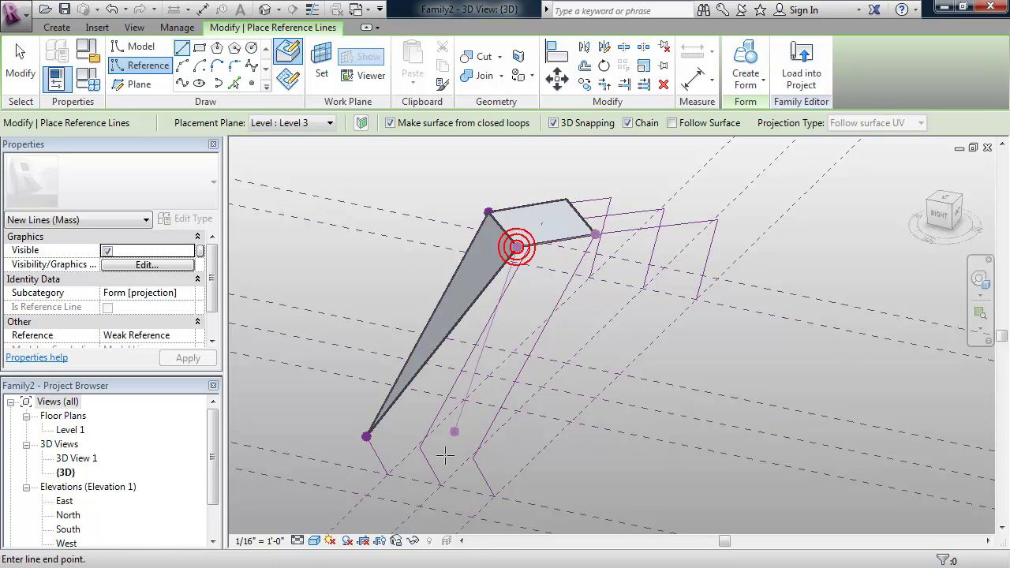
{"action": "left_click", "coordinate": [473, 458]}
{"action": "left_click", "coordinate": [596, 233]}
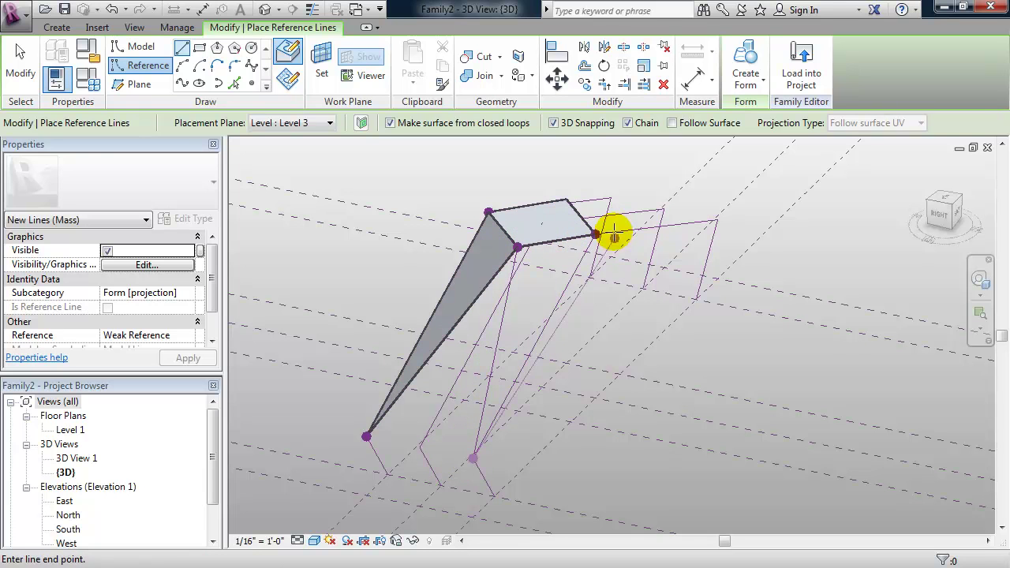
{"action": "left_click", "coordinate": [631, 294]}
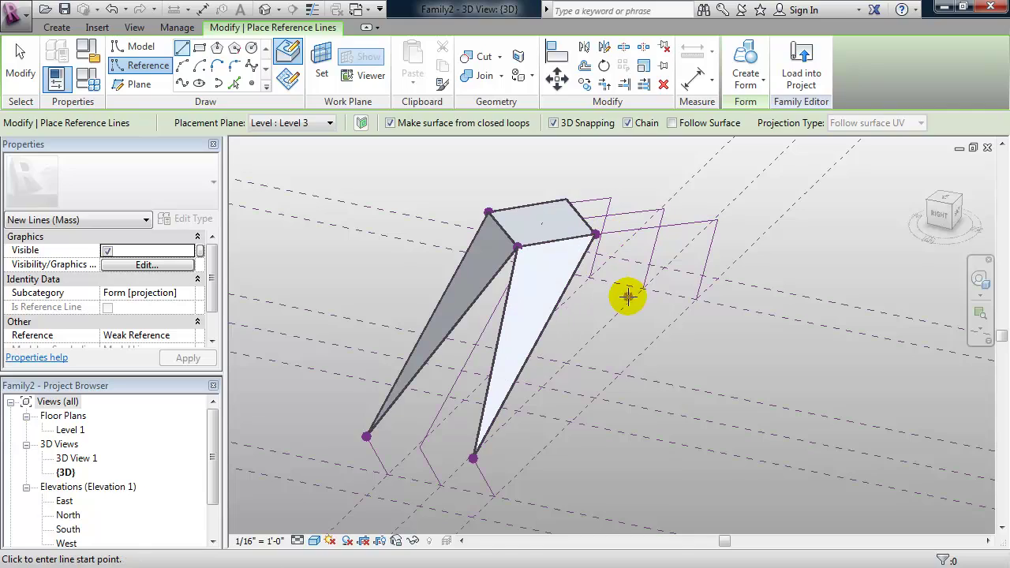
Leave the line command and select the Level 1 plane as the work plane for the right-hand base of the structure
{"action": "key", "text": "Escape"}
{"action": "key", "text": "Escape"}
{"action": "middle_click_drag", "start_coordinate": [368, 334], "coordinate": [483, 360], "text": "shift"}
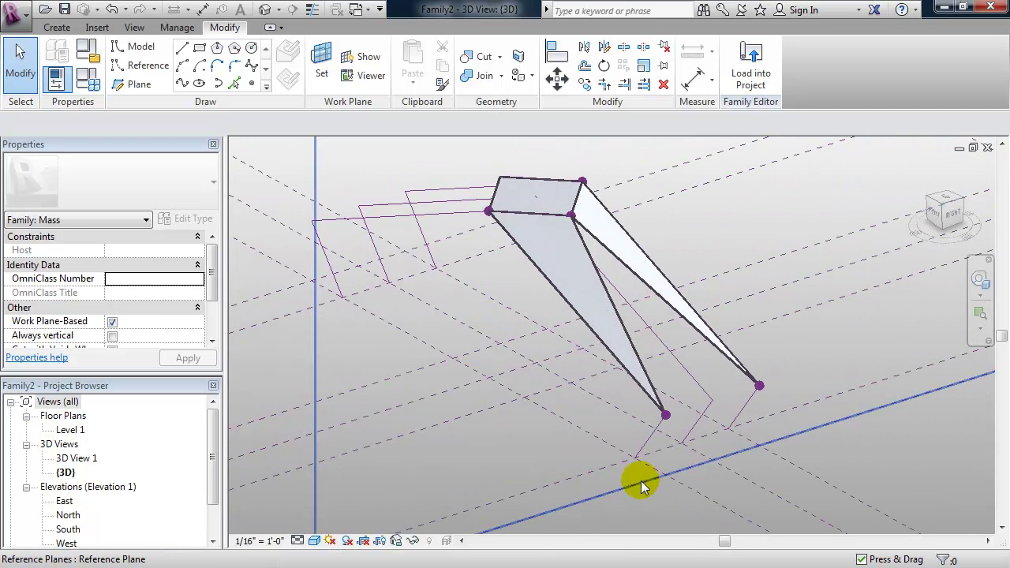
{"action": "middle_click_drag", "start_coordinate": [671, 462], "coordinate": [667, 470], "text": "shift"}
{"action": "scroll", "coordinate": [661, 478], "scroll_direction": "up", "scroll_amount": 2}
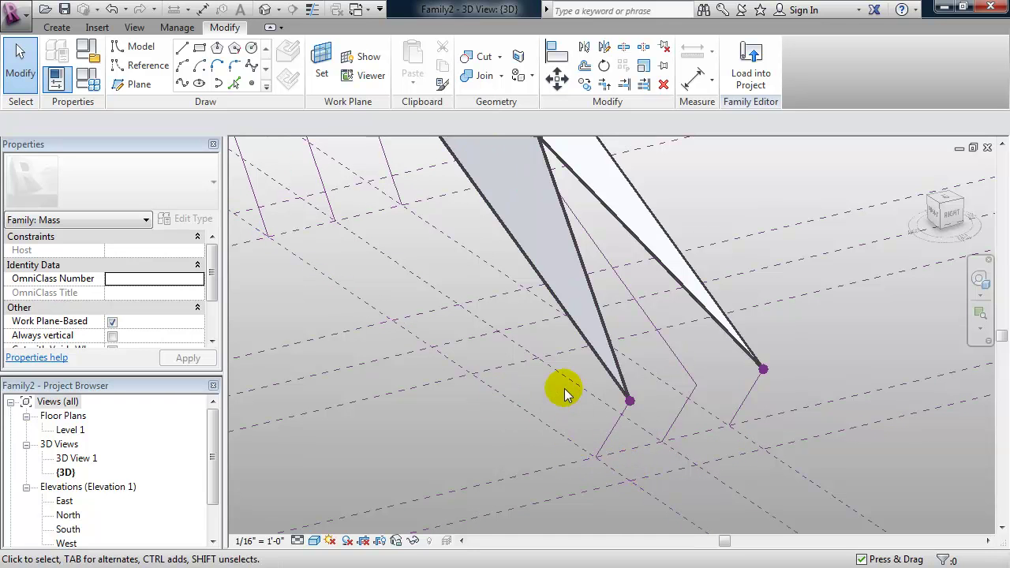
{"action": "scroll", "coordinate": [564, 392], "scroll_direction": "down", "scroll_amount": 5}
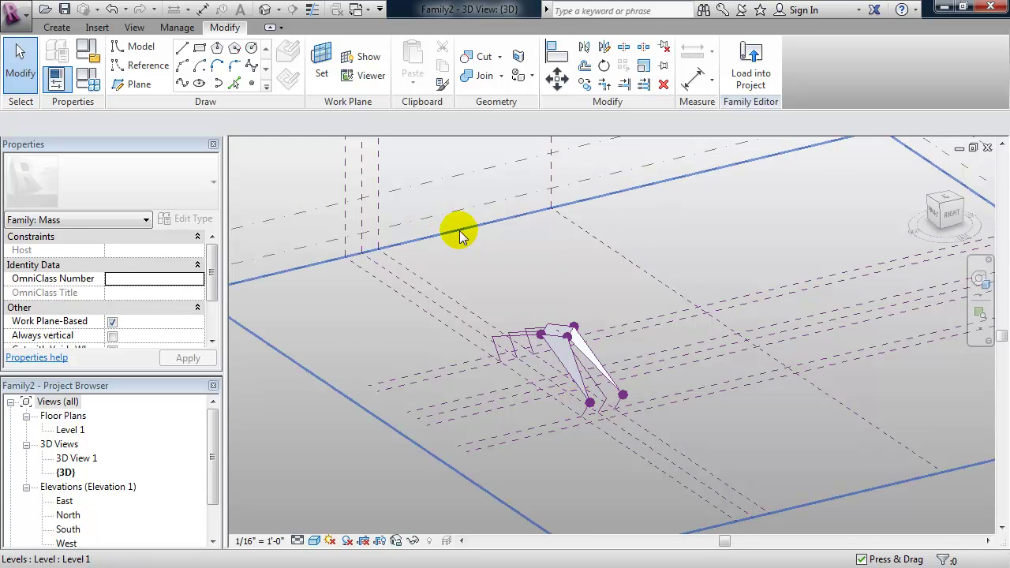
{"action": "left_click", "coordinate": [550, 477]}
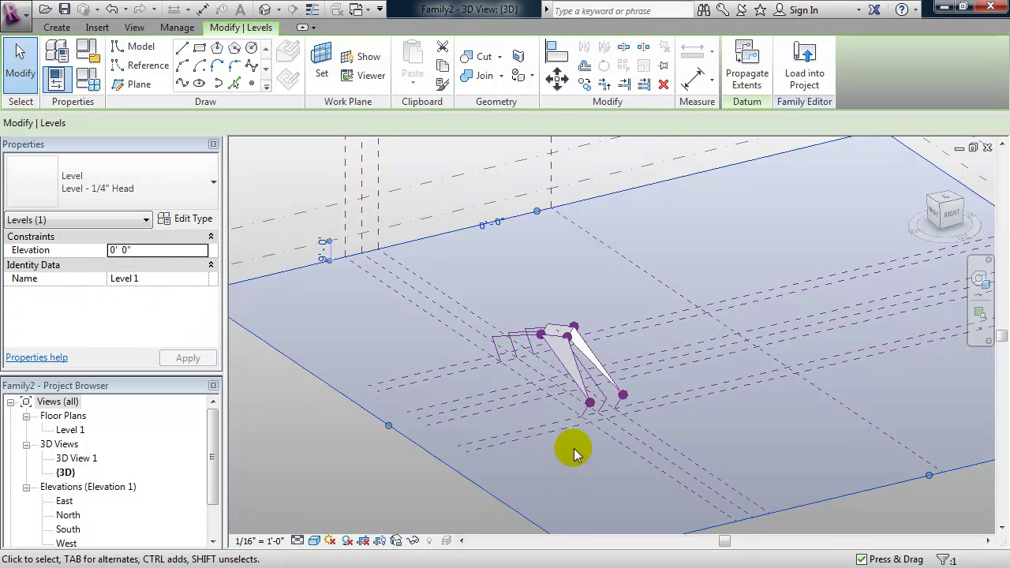
{"action": "scroll", "coordinate": [584, 430], "scroll_direction": "up", "scroll_amount": 8}
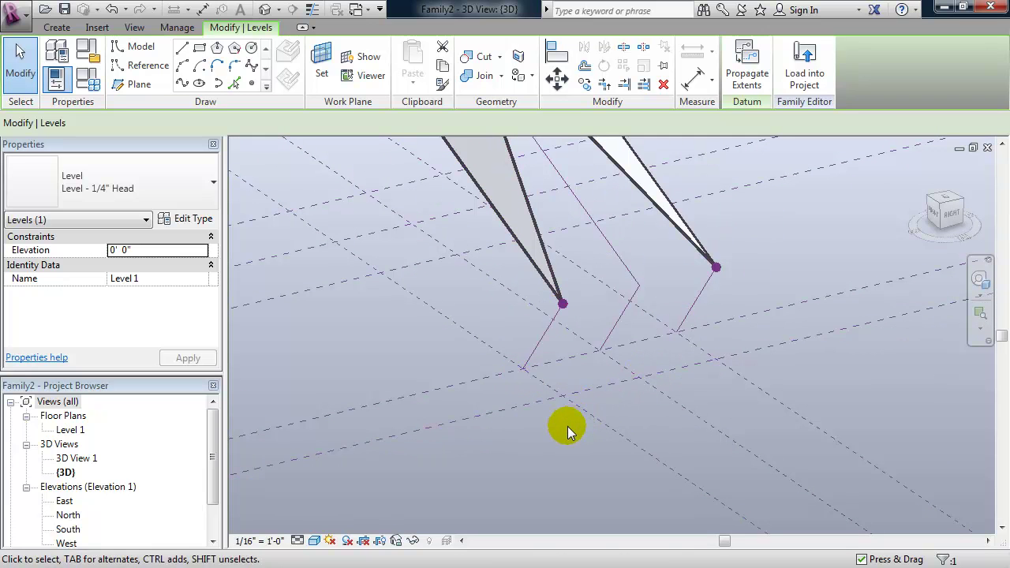
With surface creation and 3D Snapping off, draw Level 1 reference lines from the front chain's right-hand base end through the middle-outer plane intersection to the back chain's
{"action": "left_click", "coordinate": [147, 68]}
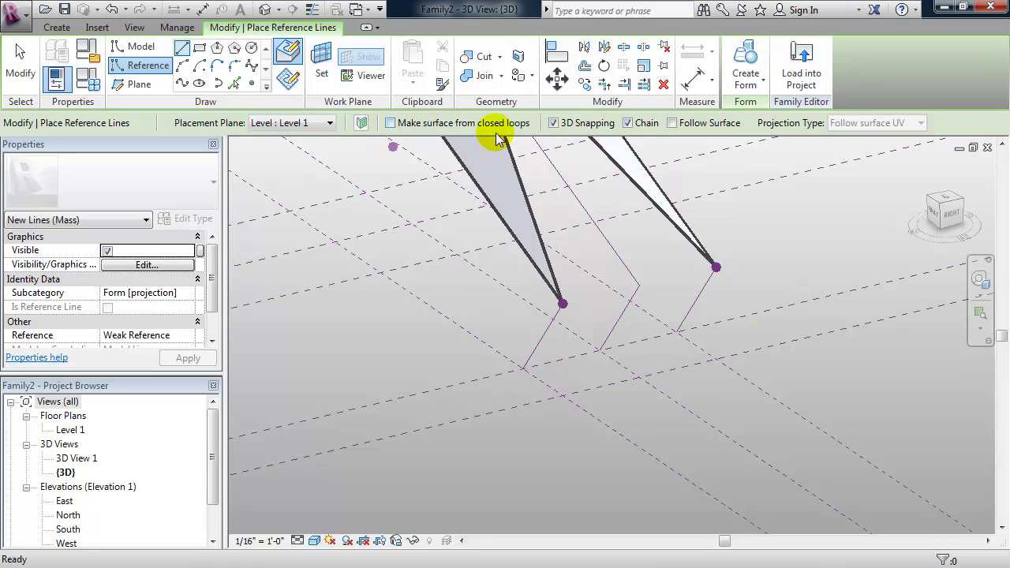
{"action": "left_click", "coordinate": [553, 124]}
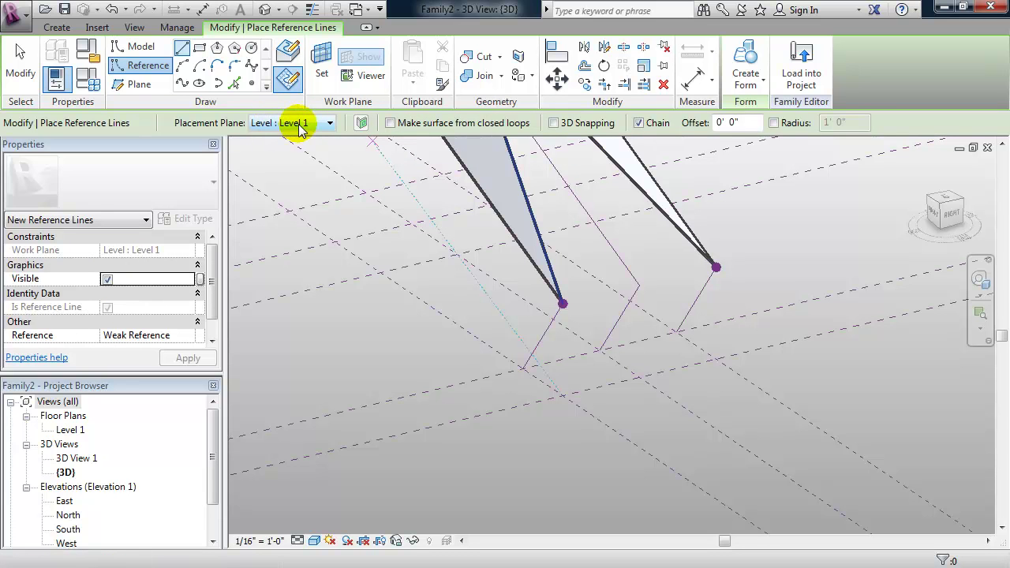
{"action": "left_click", "coordinate": [524, 368]}
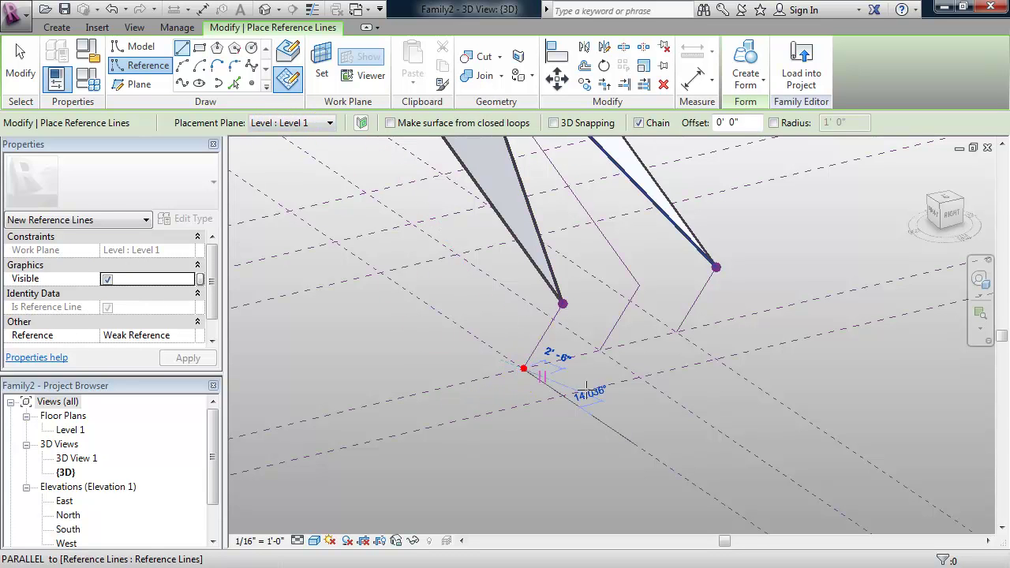
{"action": "left_click", "coordinate": [639, 375]}
{"action": "left_click", "coordinate": [676, 332]}
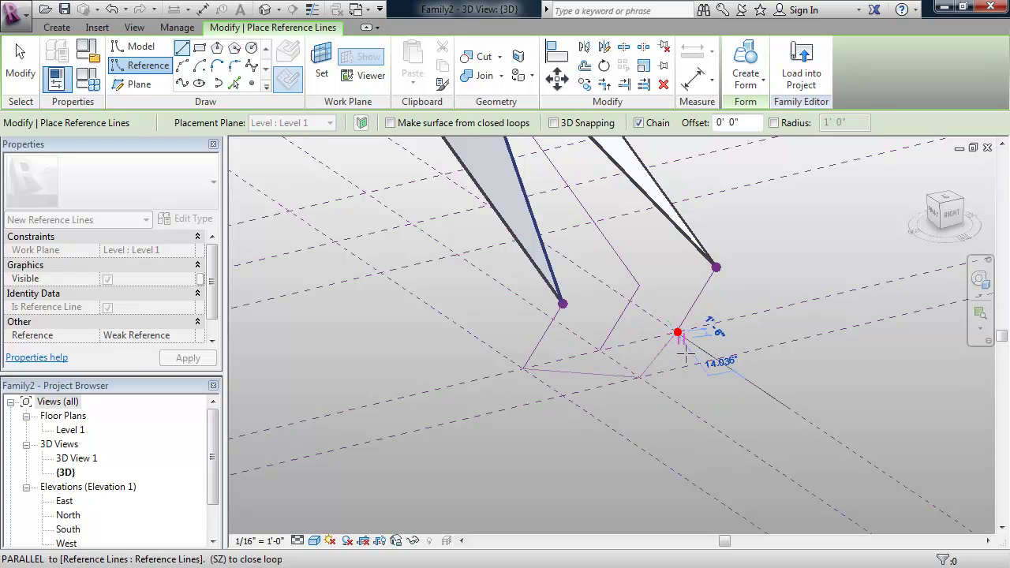
{"action": "key", "text": "Escape"}
{"action": "key", "text": "Escape"}
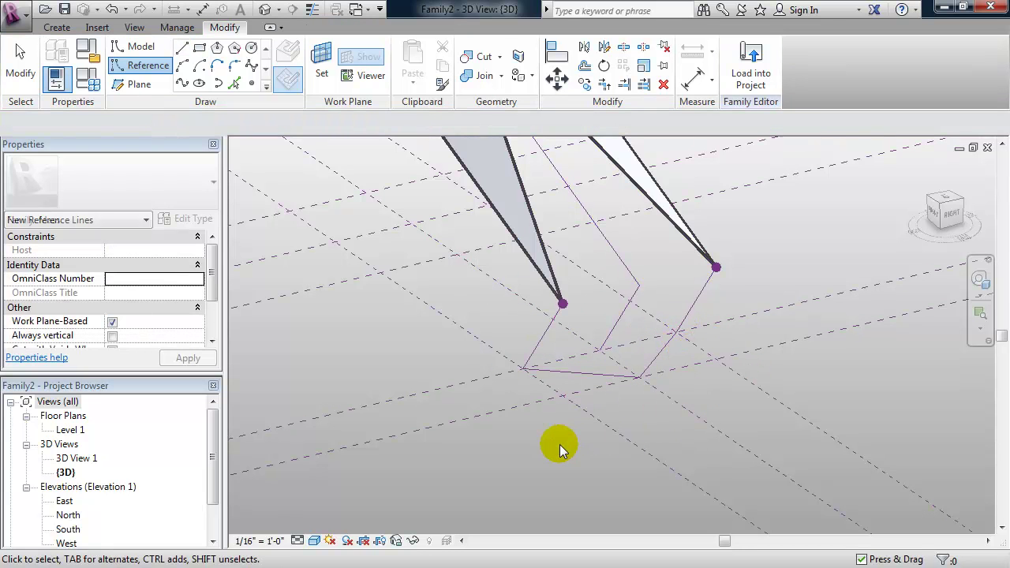
Select both segments of the new V-shaped base reference line as a chain
{"action": "key", "text": "Tab"}
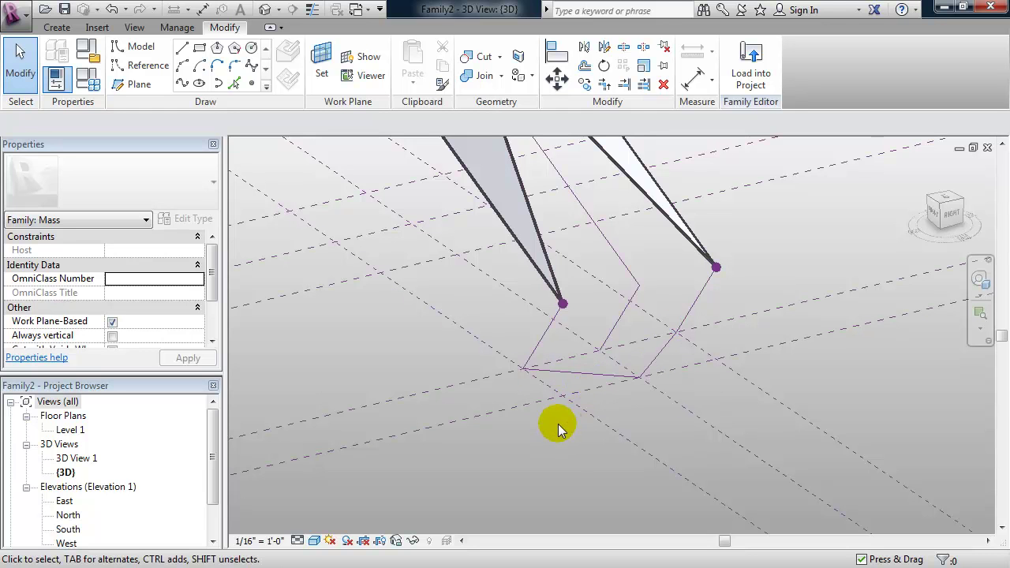
{"action": "key", "text": "Tab"}
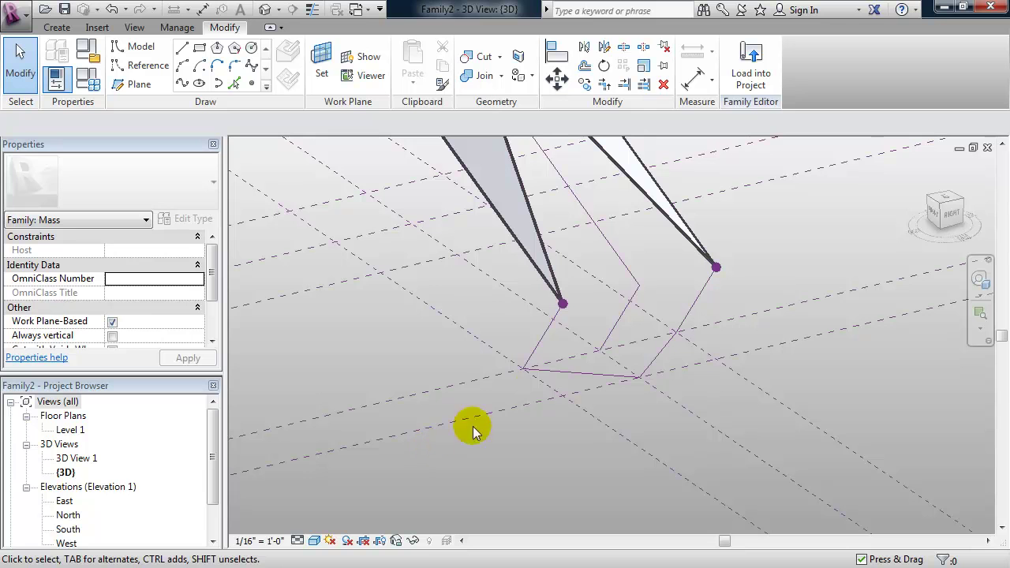
{"action": "left_click", "coordinate": [564, 372]}
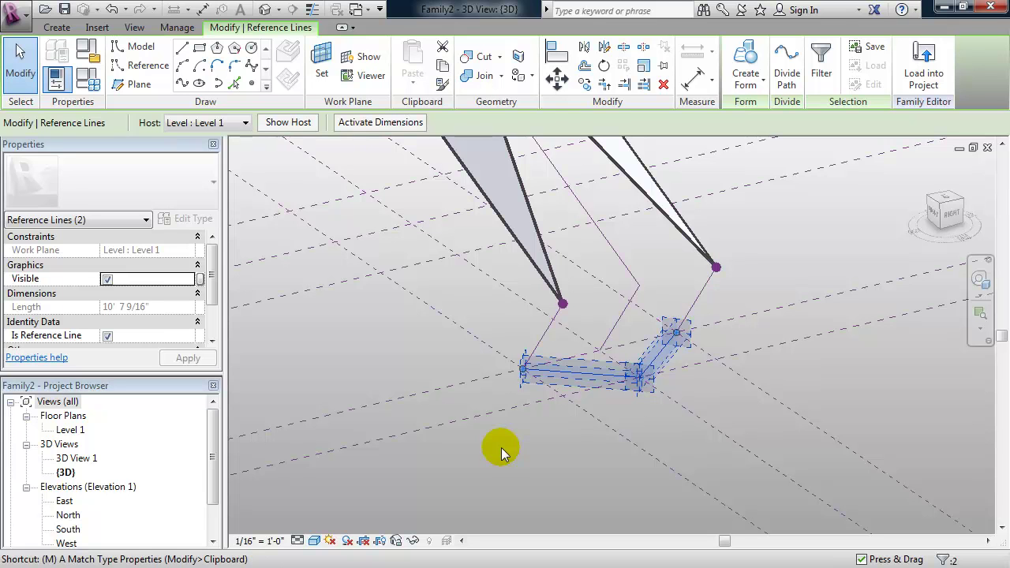
{"action": "key", "text": "v"}
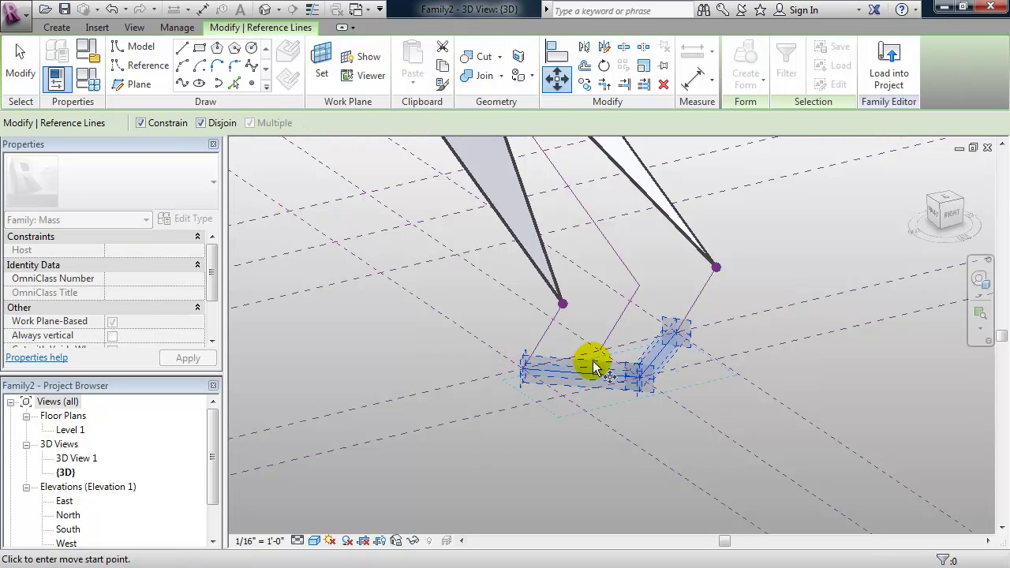
{"action": "left_click", "coordinate": [675, 338]}
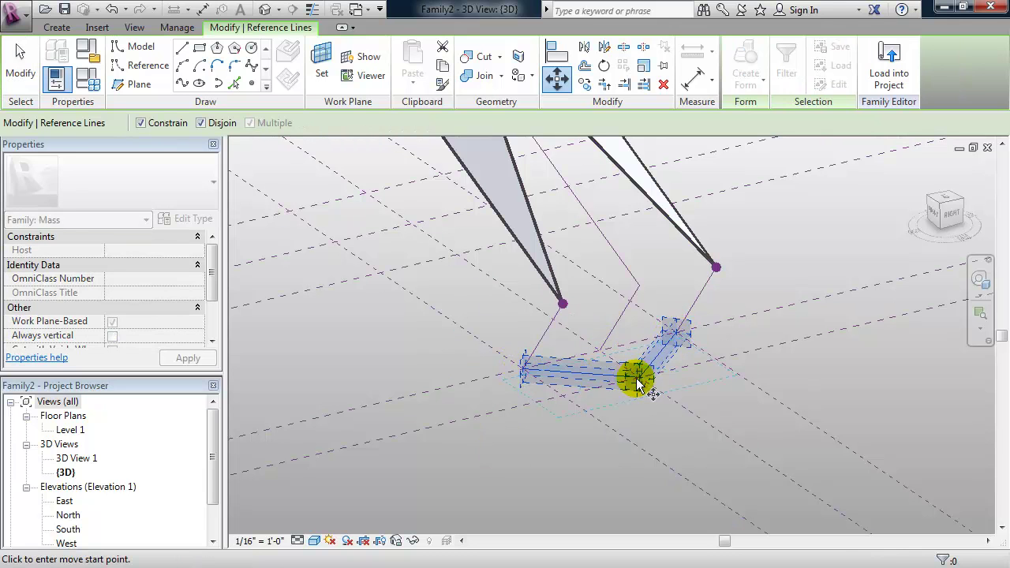
{"action": "key", "text": "Escape"}
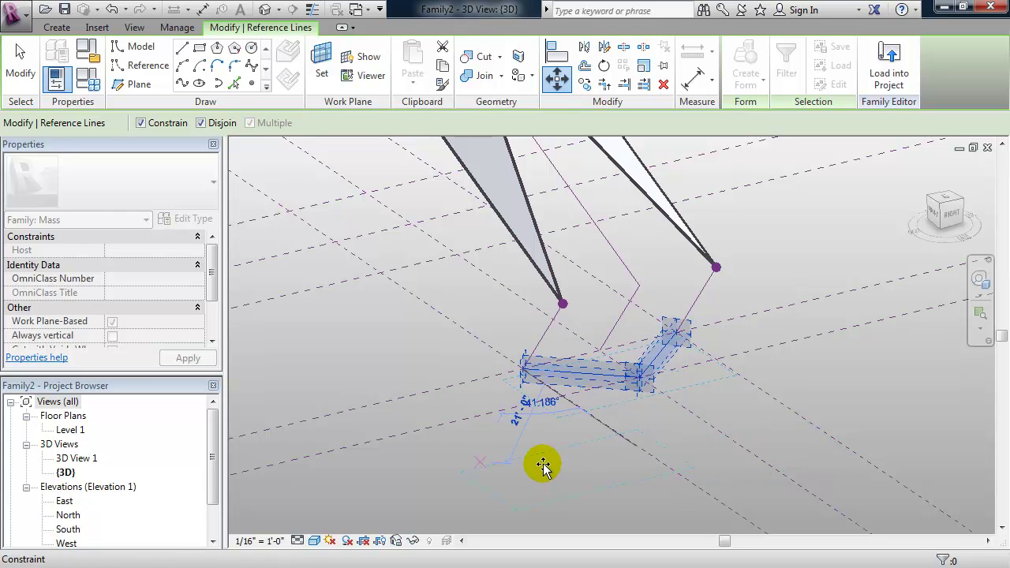
{"action": "left_click", "coordinate": [531, 348]}
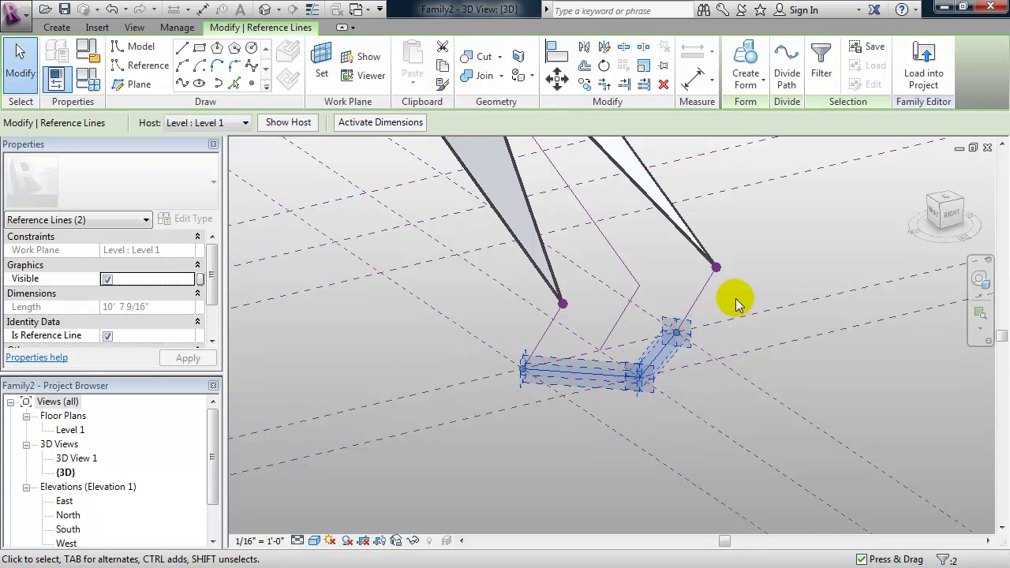
In the front view, move the V-shaped lines with Constrain off from their base end to the midpoint of the inclined leg line, then deselect them
{"action": "left_click", "coordinate": [933, 220]}
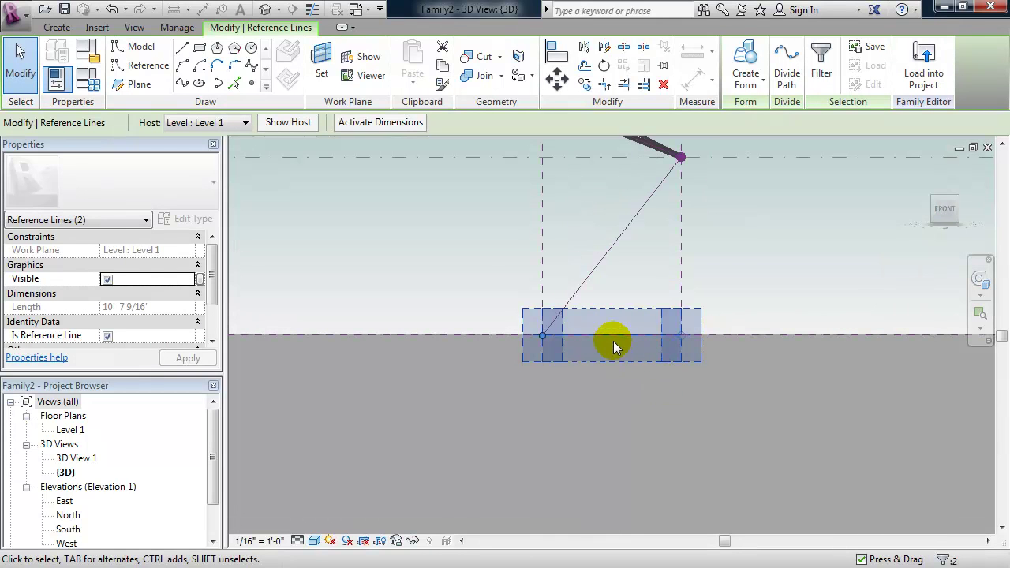
{"action": "middle_click_drag", "start_coordinate": [435, 241], "coordinate": [645, 374]}
{"action": "scroll", "coordinate": [517, 355], "scroll_direction": "down", "scroll_amount": 2}
{"action": "scroll", "coordinate": [517, 356], "scroll_direction": "down", "scroll_amount": 2}
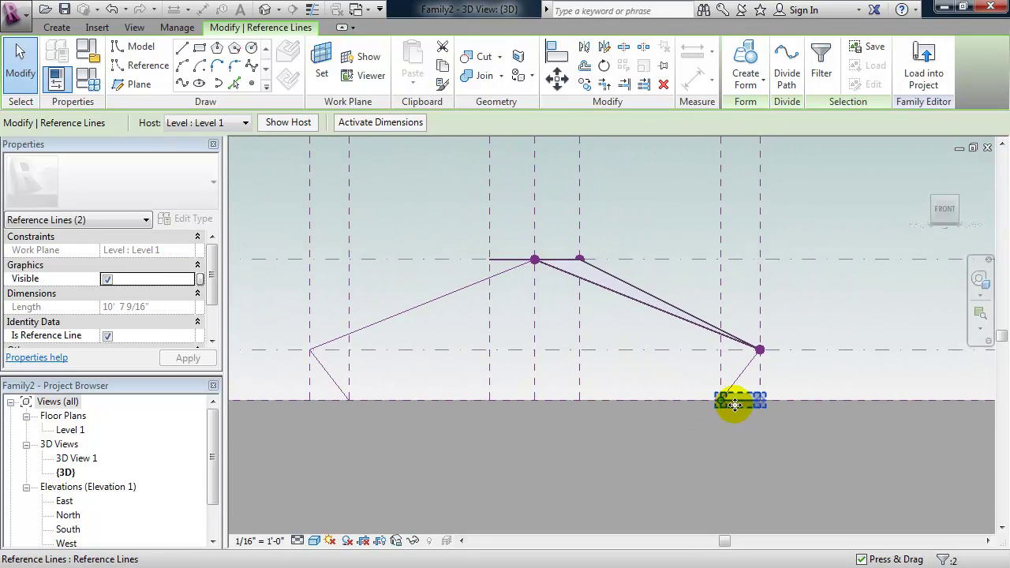
{"action": "scroll", "coordinate": [759, 418], "scroll_direction": "up", "scroll_amount": 4}
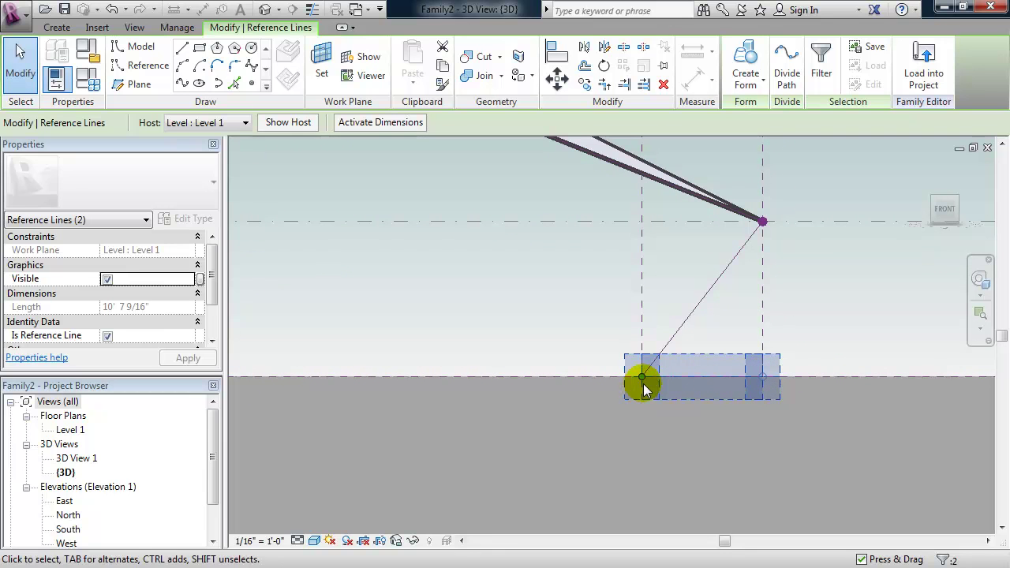
{"action": "key", "text": "Tab"}
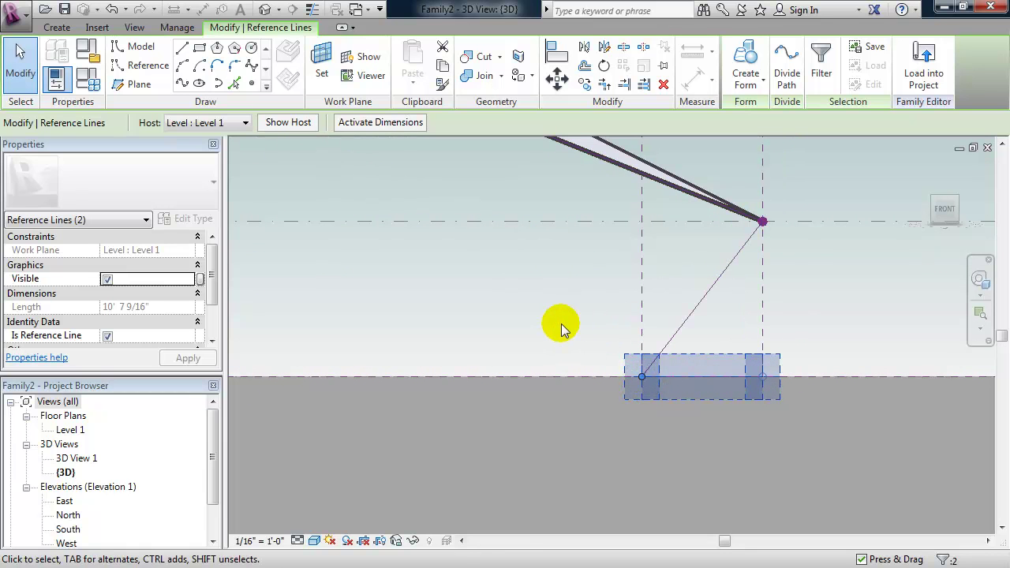
{"action": "key", "text": "m"}
{"action": "key", "text": "v"}
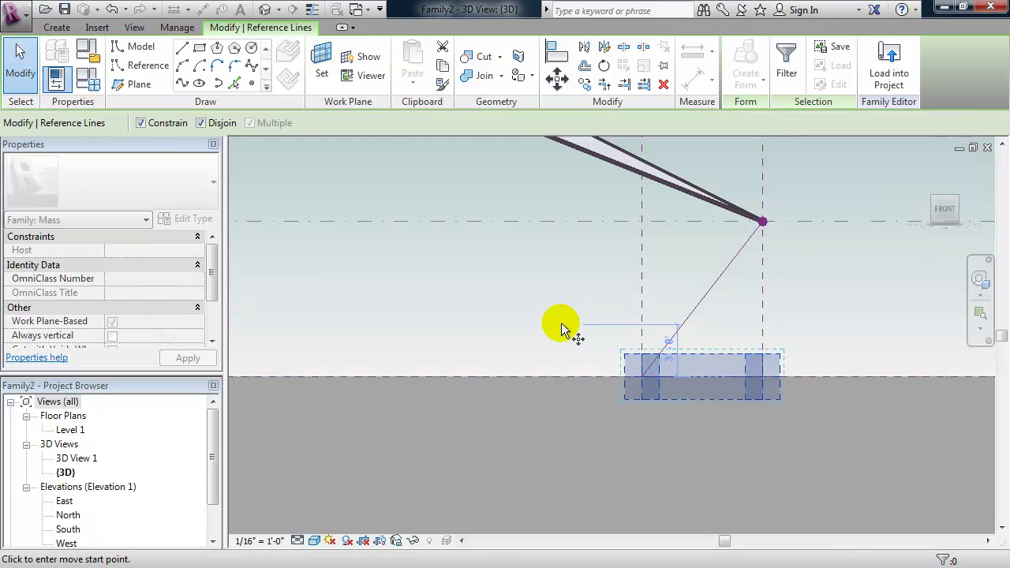
{"action": "left_click", "coordinate": [638, 373]}
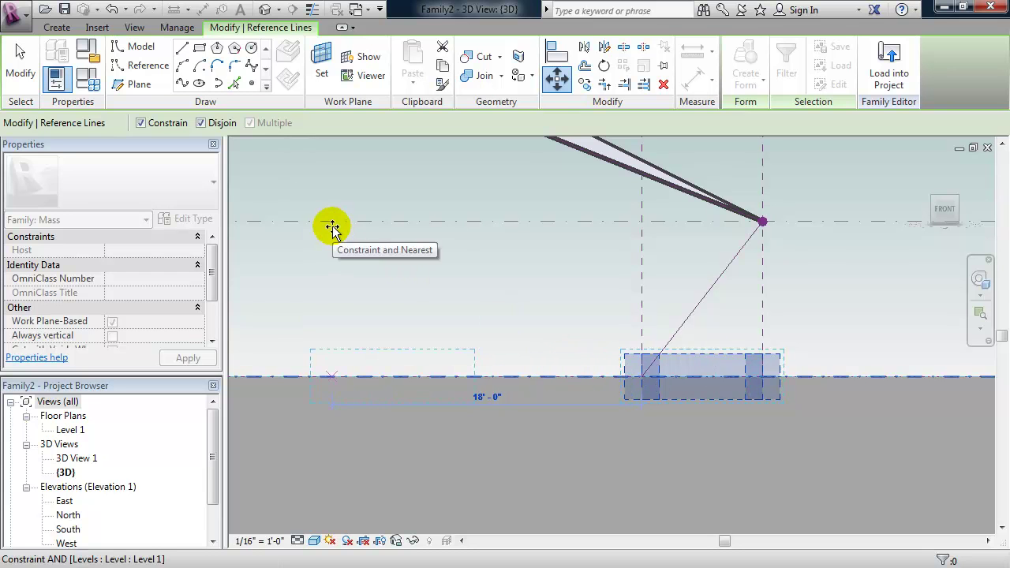
{"action": "left_click", "coordinate": [141, 123]}
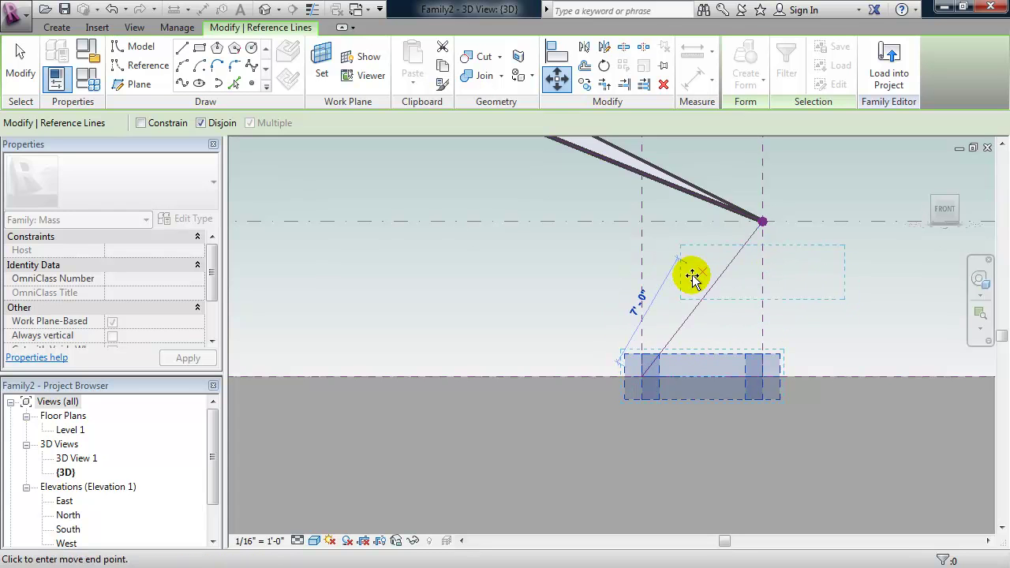
{"action": "left_click", "coordinate": [704, 299]}
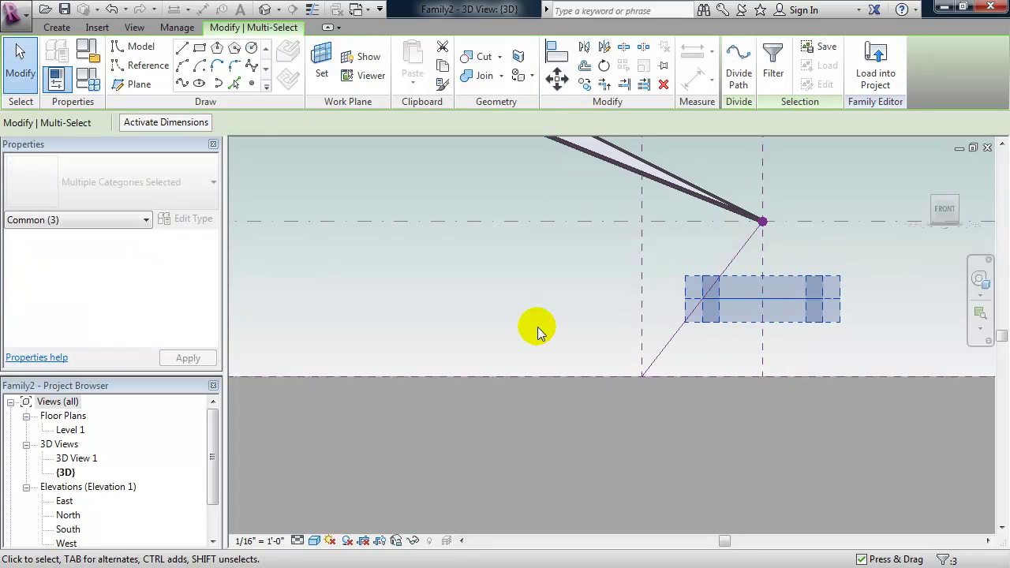
{"action": "left_click", "coordinate": [537, 327]}
With Make surface from closed loops and 3D Snapping on, draw a triangular surface joining the front chain's right-hand 9' bend point, the raised V's corner and the base end
{"action": "middle_click_drag", "start_coordinate": [570, 317], "coordinate": [494, 370], "text": "shift"}
{"action": "middle_click_drag", "start_coordinate": [551, 306], "coordinate": [462, 314], "text": "shift"}
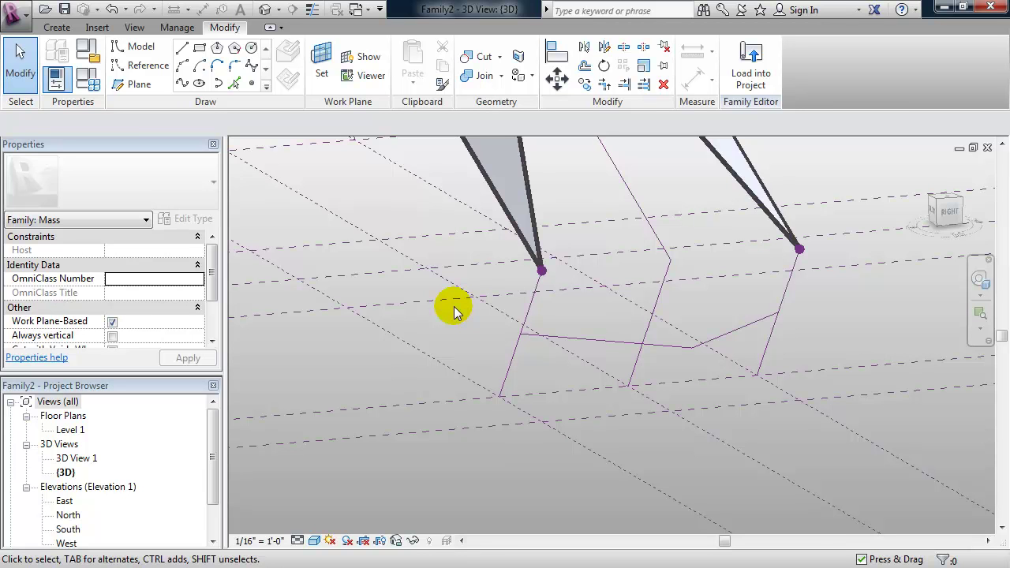
{"action": "left_click", "coordinate": [143, 69]}
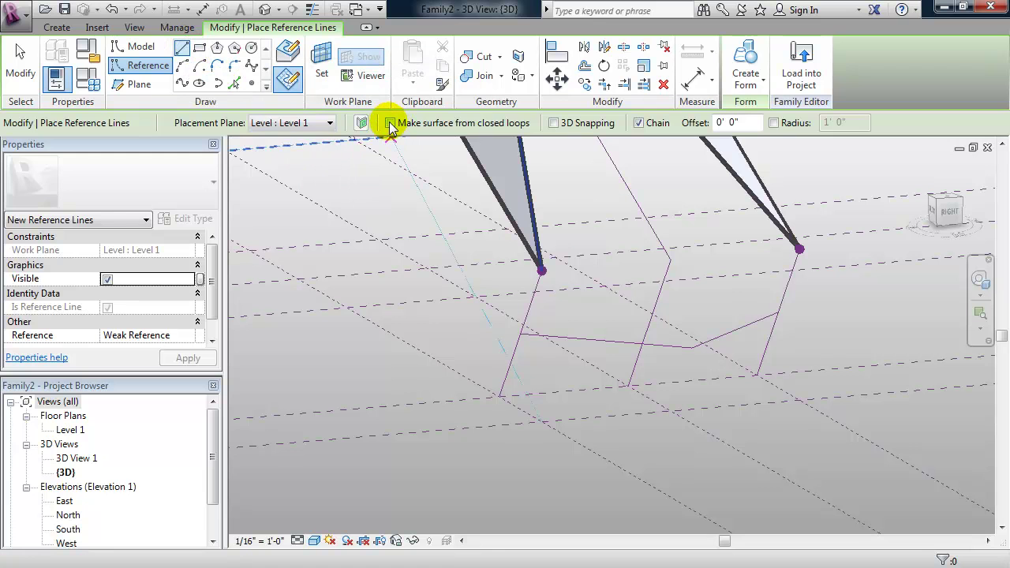
{"action": "left_click", "coordinate": [553, 123]}
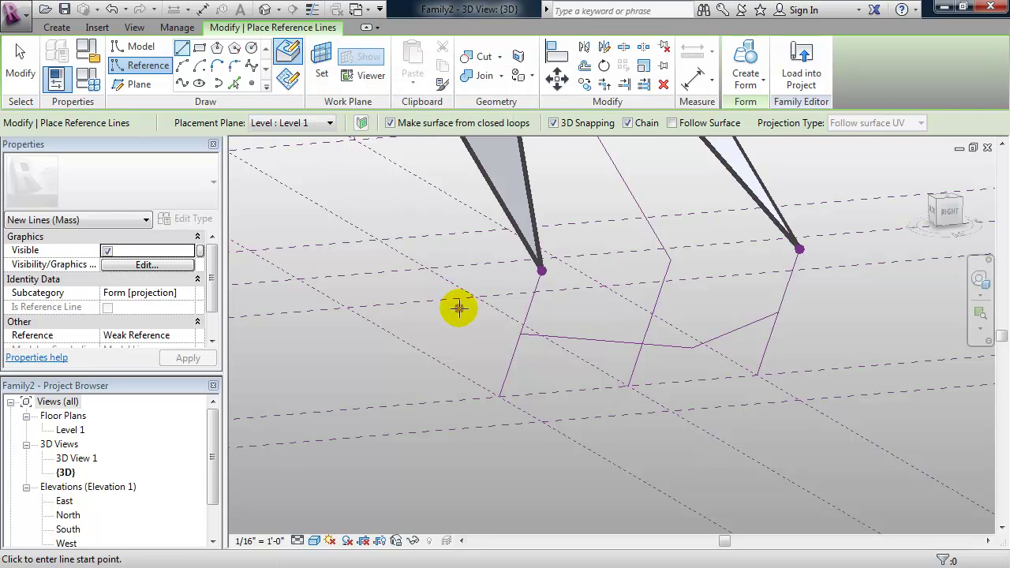
{"action": "left_click", "coordinate": [586, 292]}
{"action": "left_click", "coordinate": [690, 347]}
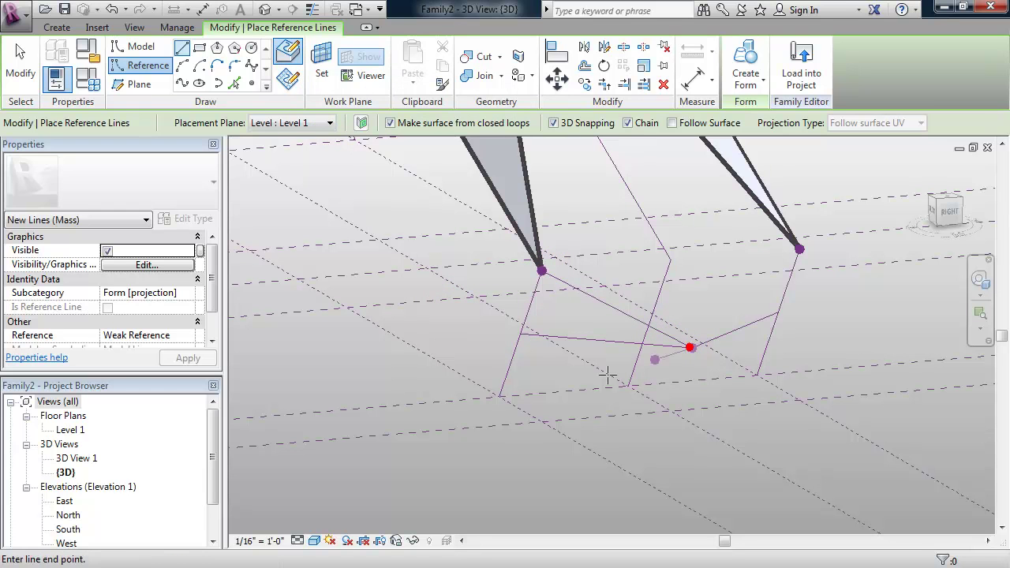
{"action": "left_click", "coordinate": [498, 396]}
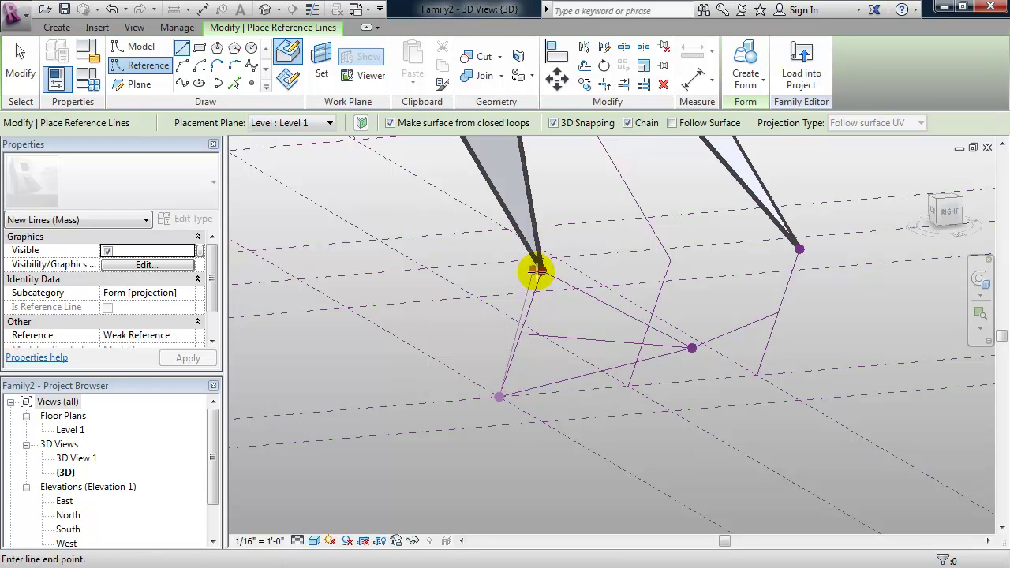
{"action": "left_click", "coordinate": [537, 271]}
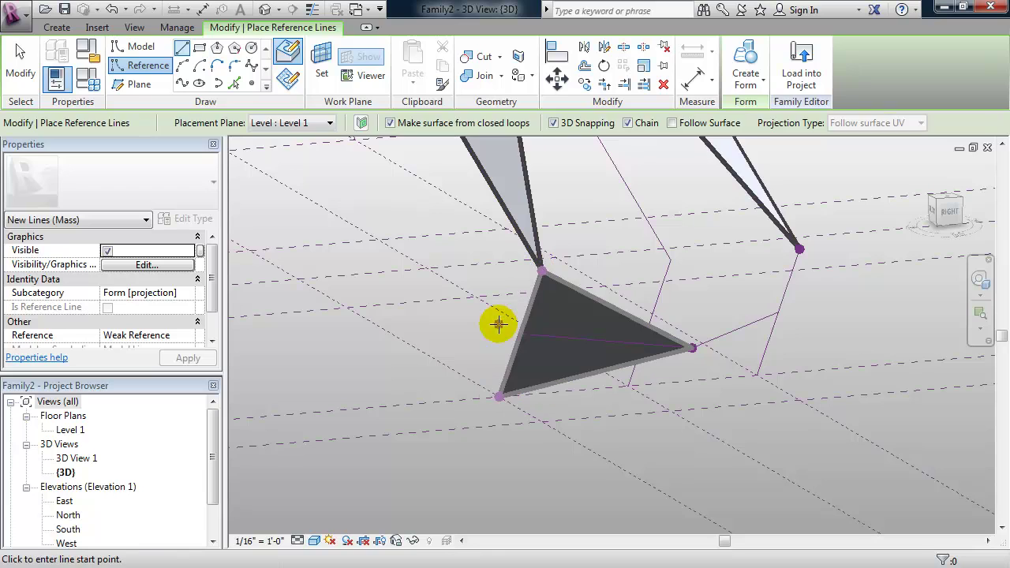
{"action": "key", "text": "Escape"}
{"action": "key", "text": "Escape"}
Draw reference lines joining the raised V's corner to the back chain's right-hand 9' bend point and base end
{"action": "middle_click_drag", "start_coordinate": [473, 339], "coordinate": [357, 343], "text": "shift"}
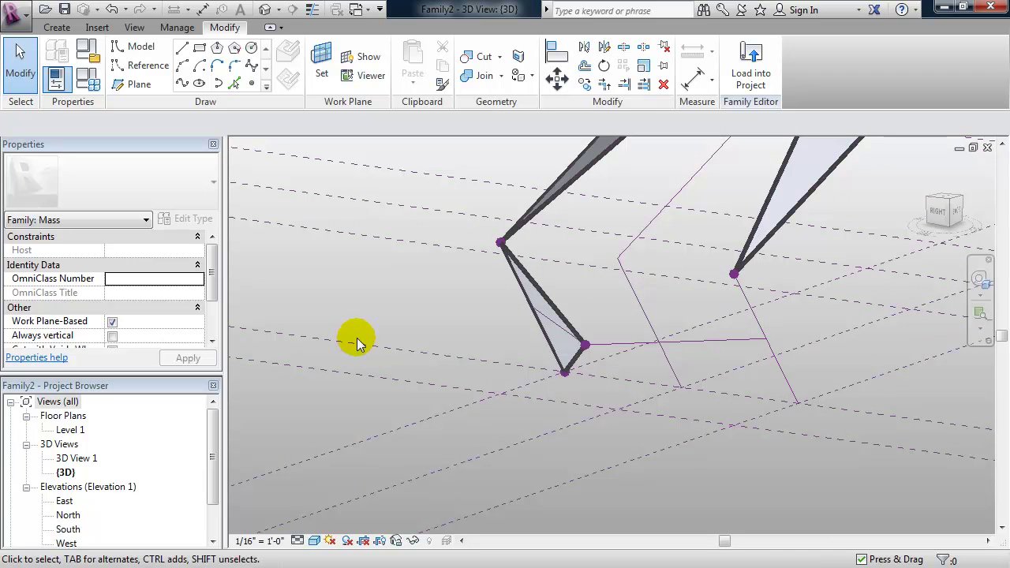
{"action": "left_click", "coordinate": [152, 65]}
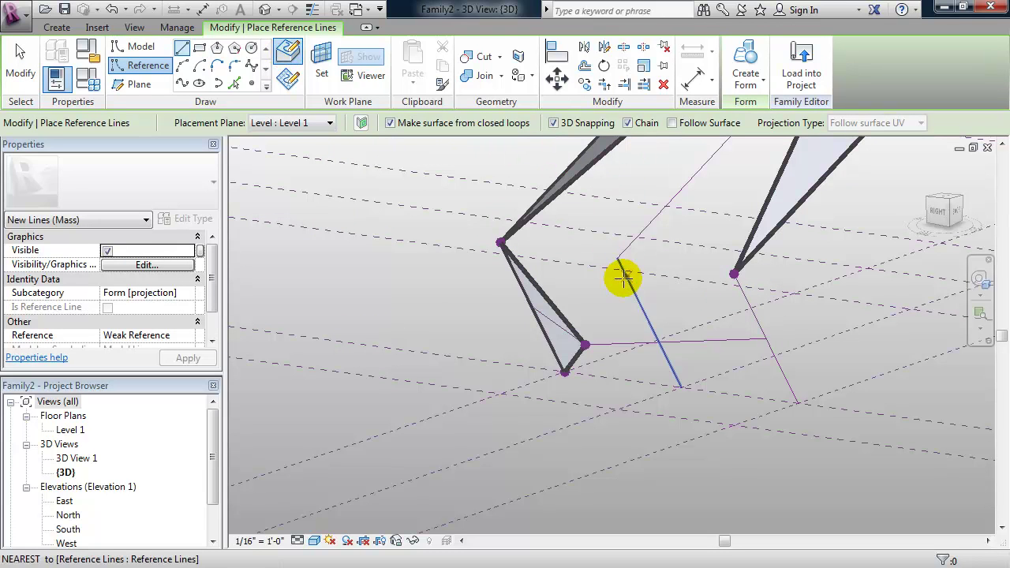
{"action": "left_click", "coordinate": [720, 281]}
{"action": "left_click", "coordinate": [793, 415]}
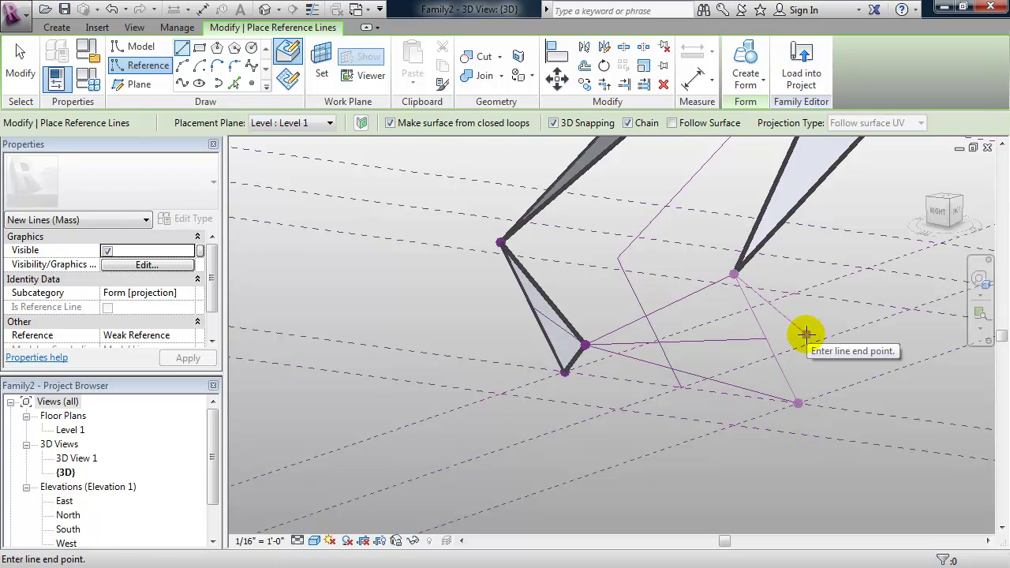
{"action": "key", "text": "Escape"}
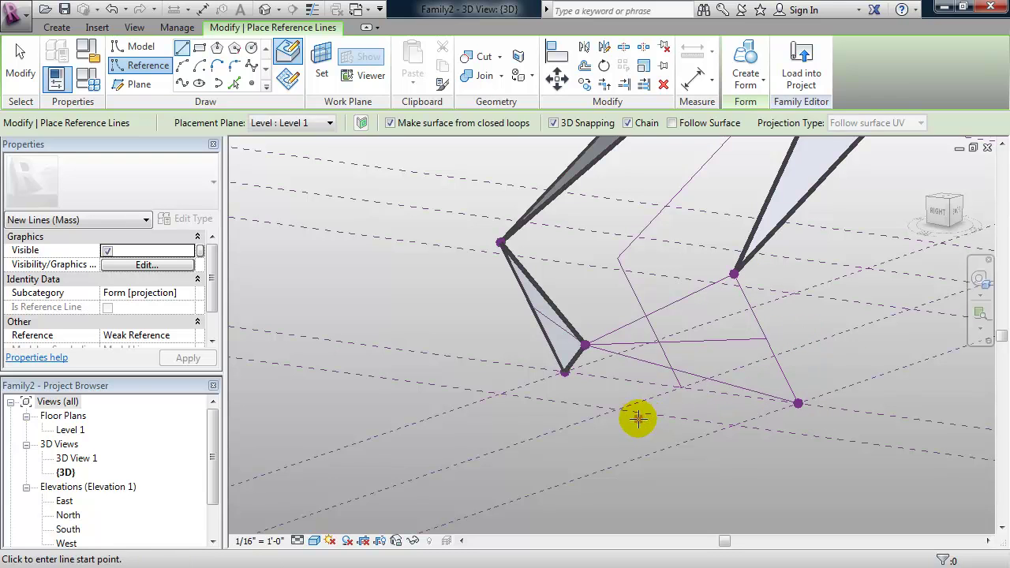
Create a planar surface from the triangle of reference lines joining the raised V's corner to the back chain's right-hand 9' bend point and base end
{"action": "key", "text": "Escape"}
{"action": "mouse_move", "coordinate": [626, 414]}
{"action": "middle_mouse_down", "text": "shift"}
{"action": "mouse_move", "coordinate": [658, 428]}
{"action": "mouse_move", "coordinate": [658, 402]}
{"action": "mouse_move", "coordinate": [613, 405]}
{"action": "mouse_move", "coordinate": [613, 421]}
{"action": "mouse_move", "coordinate": [637, 438]}
{"action": "mouse_move", "coordinate": [691, 419]}
{"action": "mouse_move", "coordinate": [683, 401]}
{"action": "mouse_move", "coordinate": [615, 427]}
{"action": "middle_mouse_up", "text": "shift"}
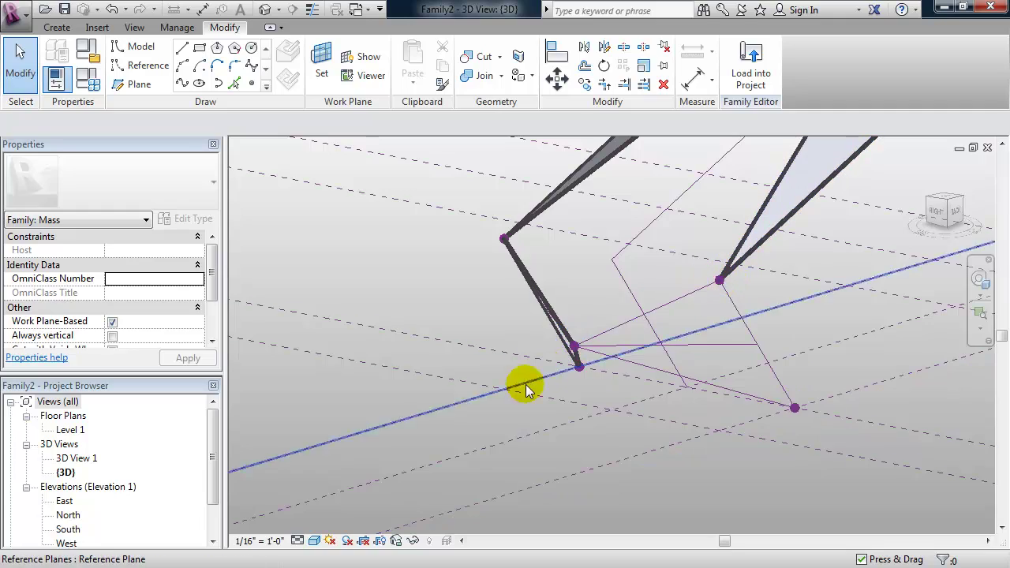
{"action": "middle_click_drag", "start_coordinate": [497, 398], "coordinate": [548, 406], "text": "shift"}
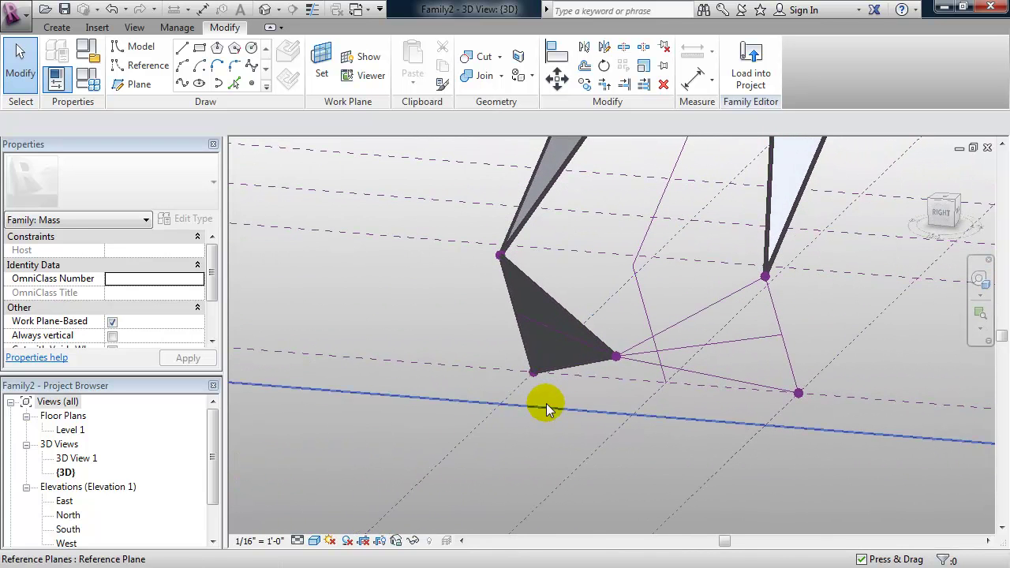
{"action": "left_click", "coordinate": [705, 314]}
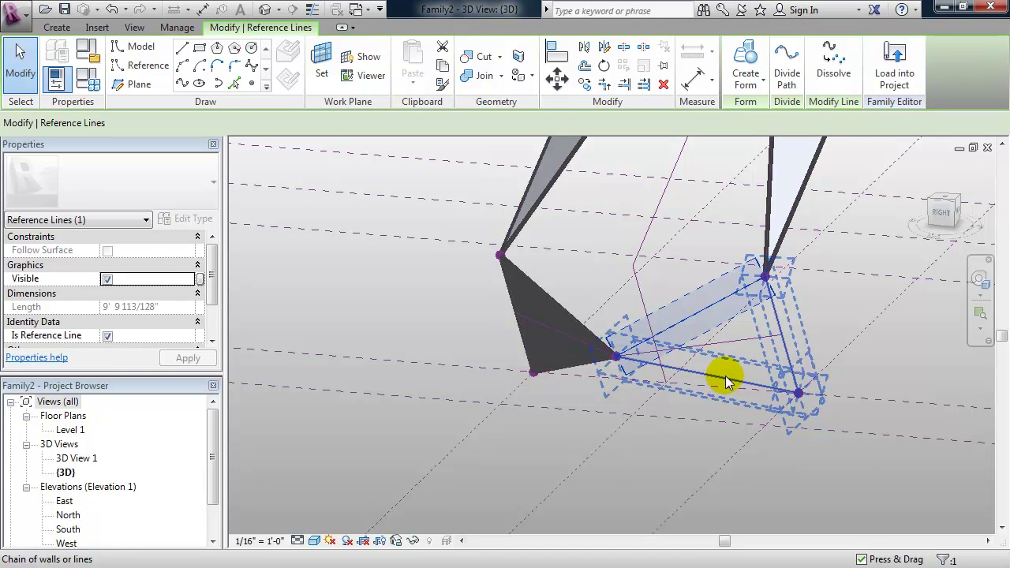
{"action": "left_click", "coordinate": [727, 380]}
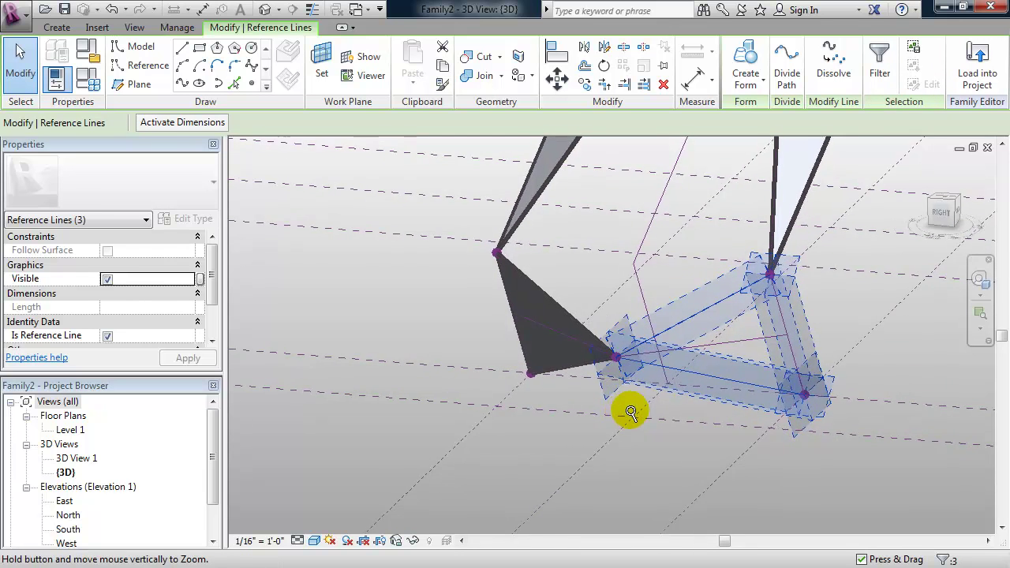
{"action": "middle_click_drag", "start_coordinate": [683, 401], "coordinate": [616, 393]}
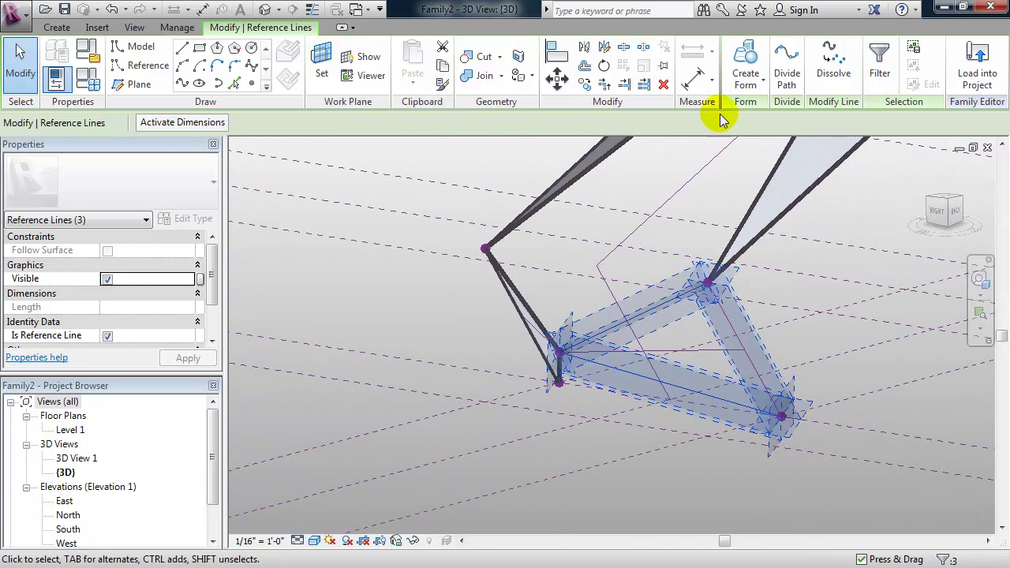
{"action": "left_click", "coordinate": [745, 57]}
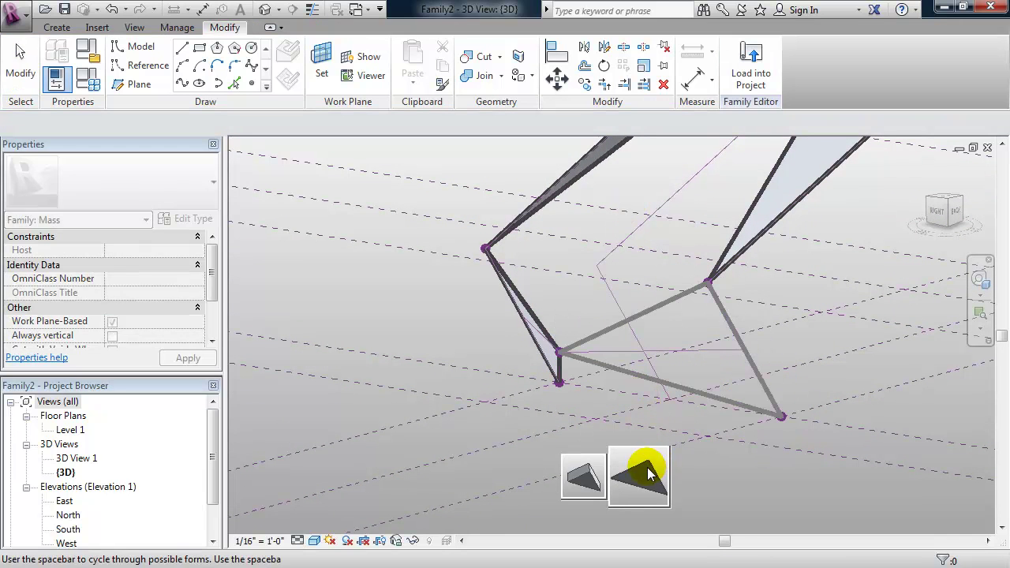
{"action": "left_click", "coordinate": [631, 473]}
{"action": "middle_click_drag", "start_coordinate": [548, 426], "coordinate": [595, 440], "text": "shift"}
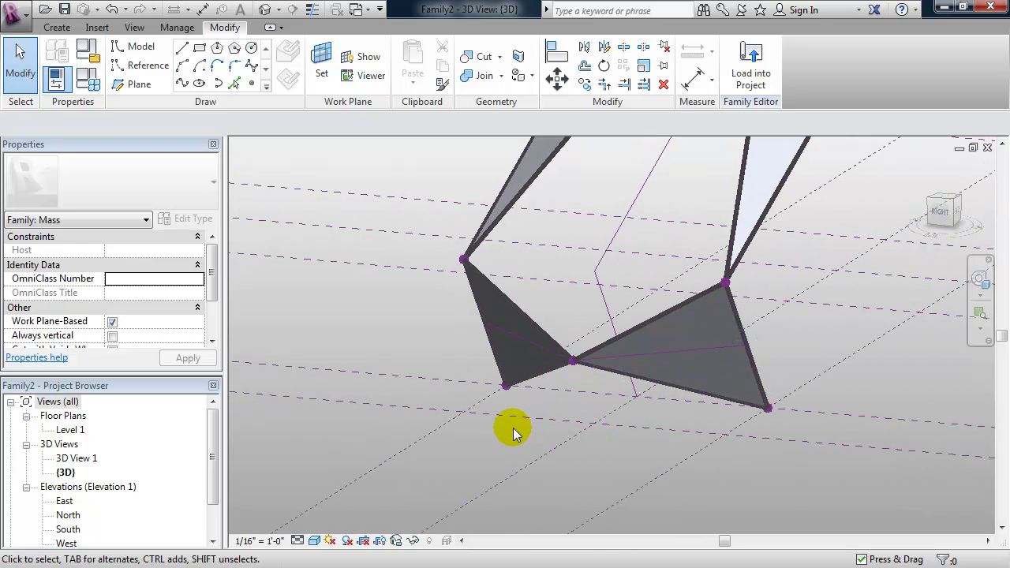
Hide the Points subcategory of Reference Points in the 3D view's annotation visibility overrides
{"action": "mouse_move", "coordinate": [518, 415]}
{"action": "middle_mouse_down", "text": "shift"}
{"action": "mouse_move", "coordinate": [531, 388]}
{"action": "mouse_move", "coordinate": [523, 402]}
{"action": "middle_mouse_up", "text": "shift"}
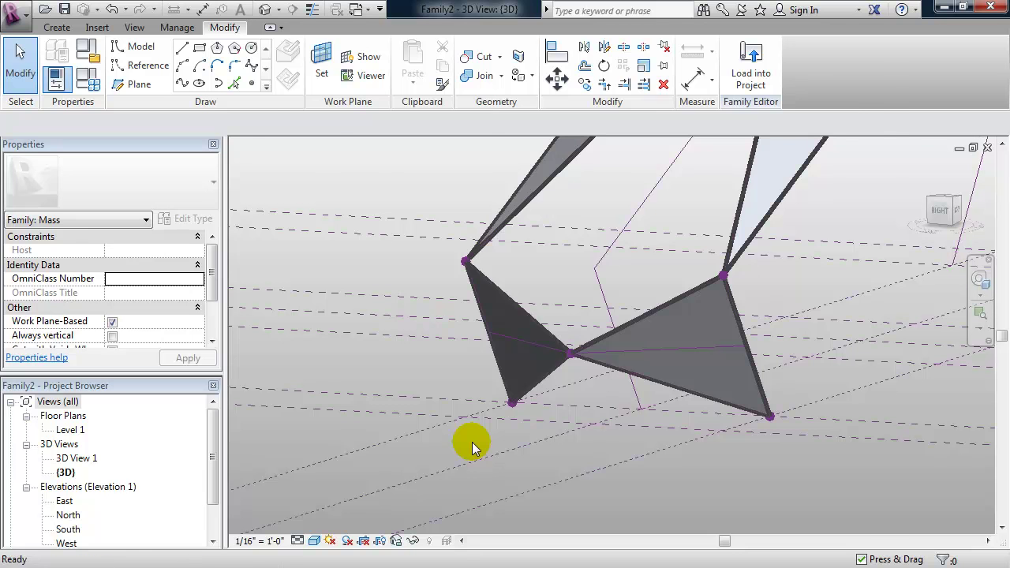
{"action": "key", "text": "v"}
{"action": "key", "text": "g"}
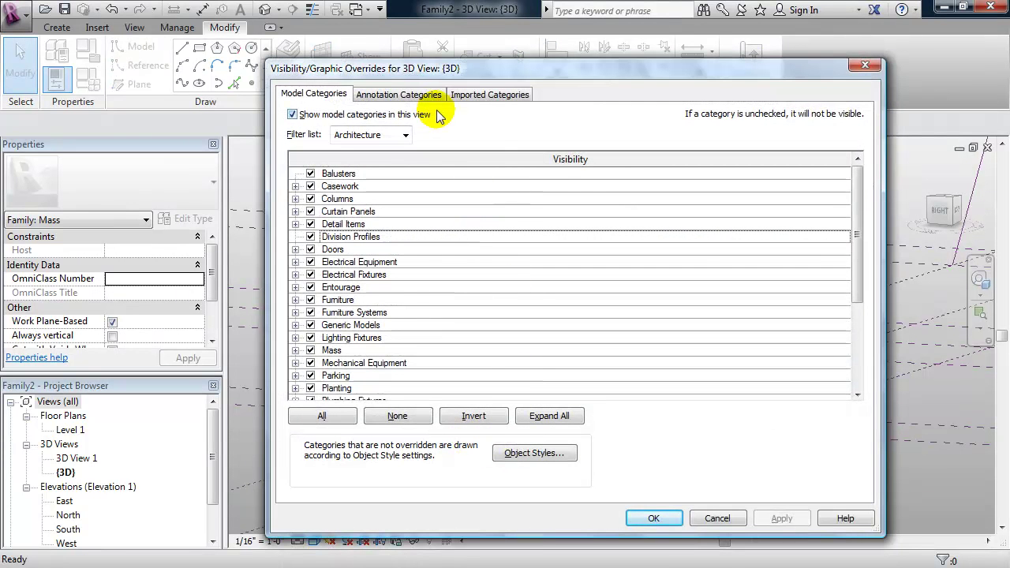
{"action": "left_click", "coordinate": [424, 95]}
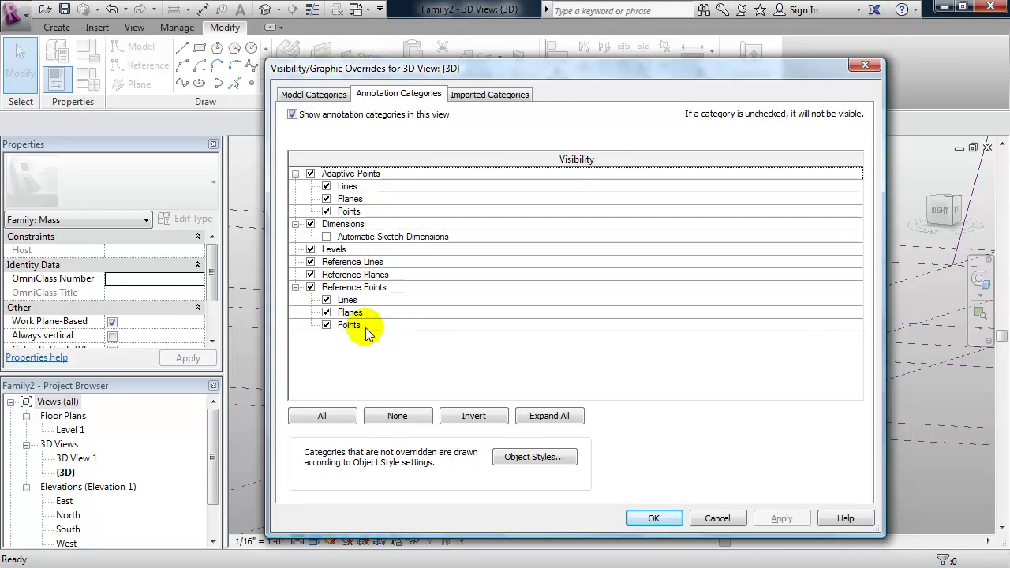
{"action": "left_click", "coordinate": [326, 325]}
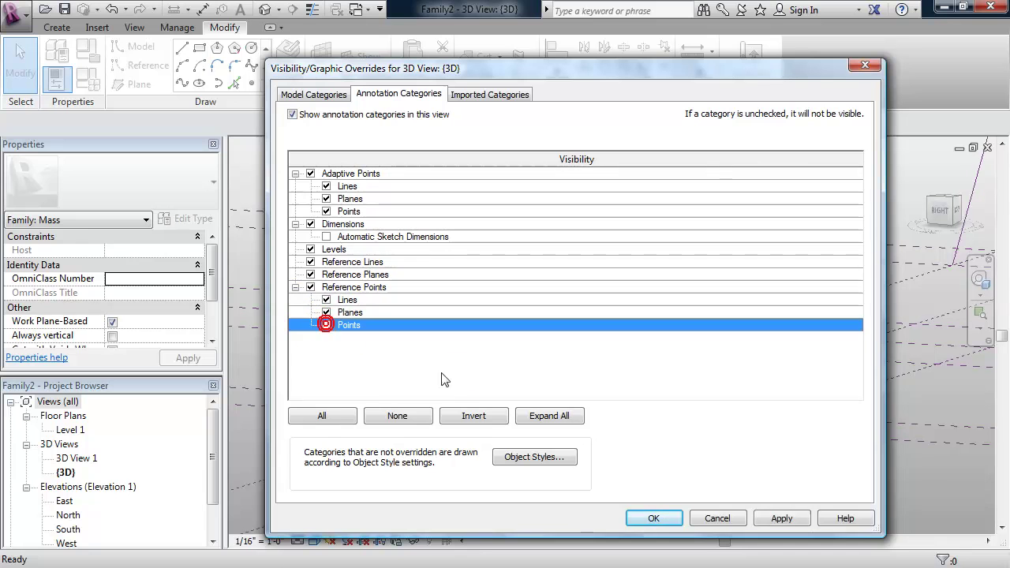
{"action": "left_click", "coordinate": [655, 518]}
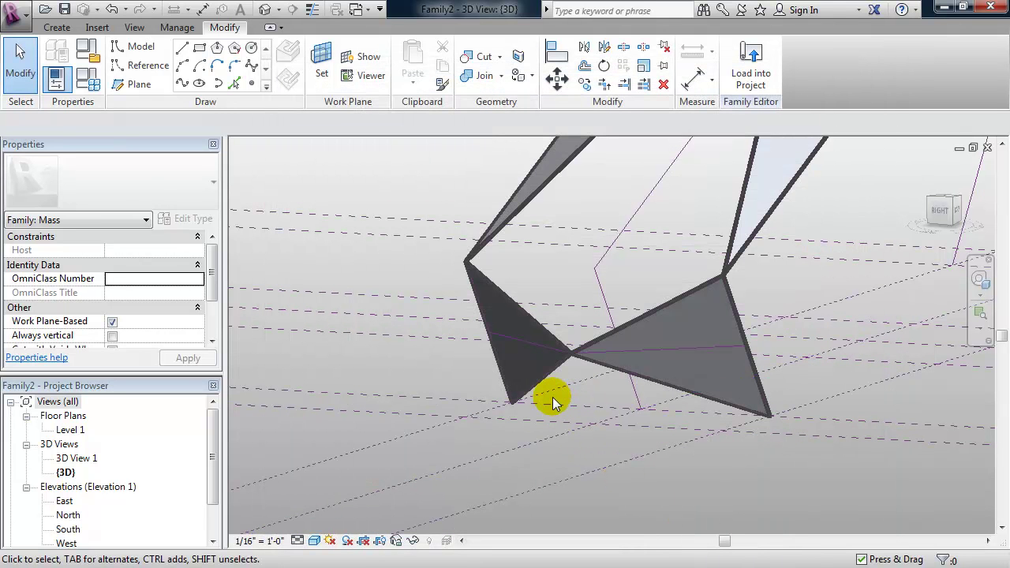
Draw a closed triangular surface of reference lines joining the front chain's base end, the raised V's corner and the back chain's base end
{"action": "left_click", "coordinate": [150, 68]}
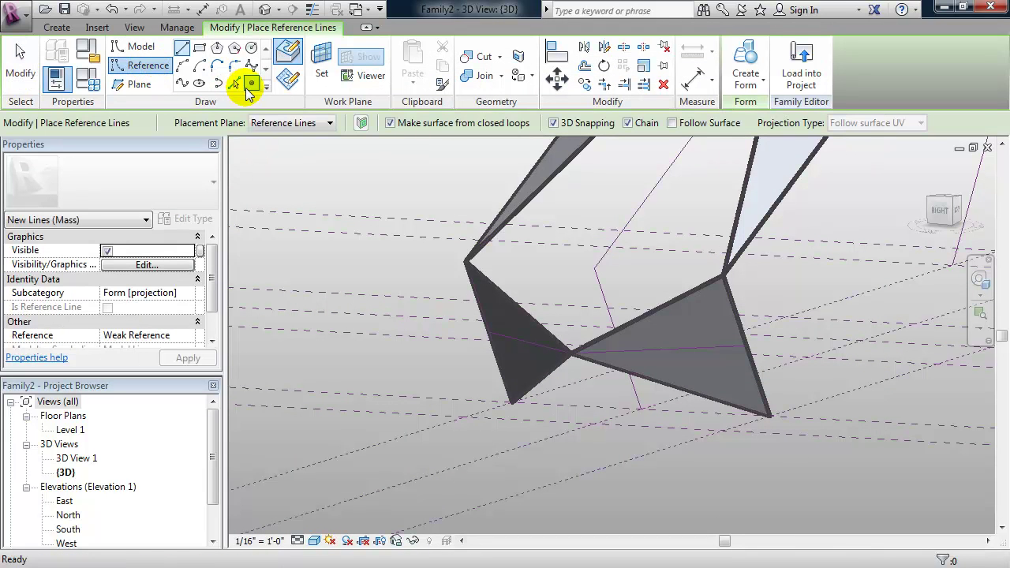
{"action": "left_click", "coordinate": [512, 403]}
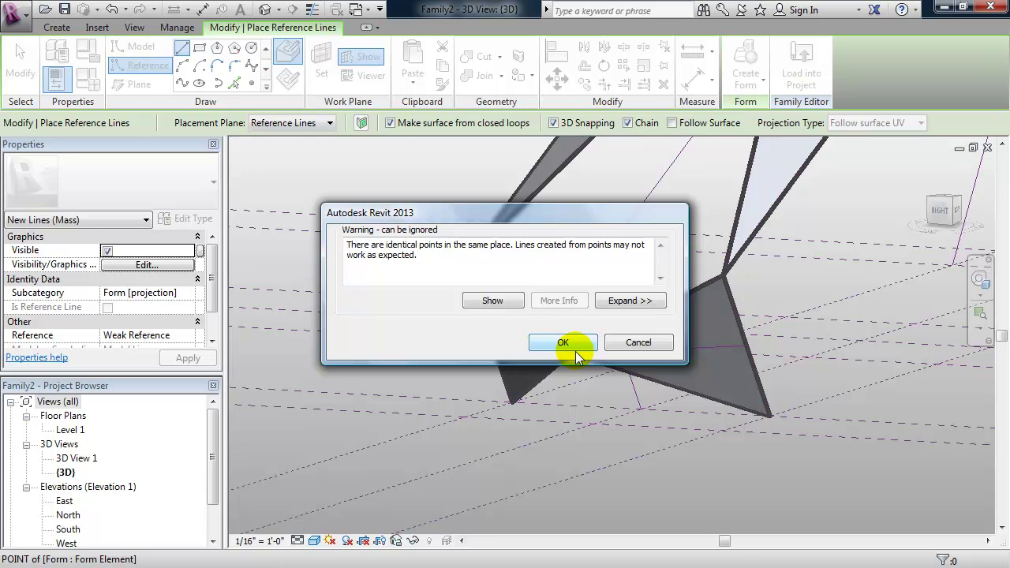
{"action": "left_click", "coordinate": [575, 351]}
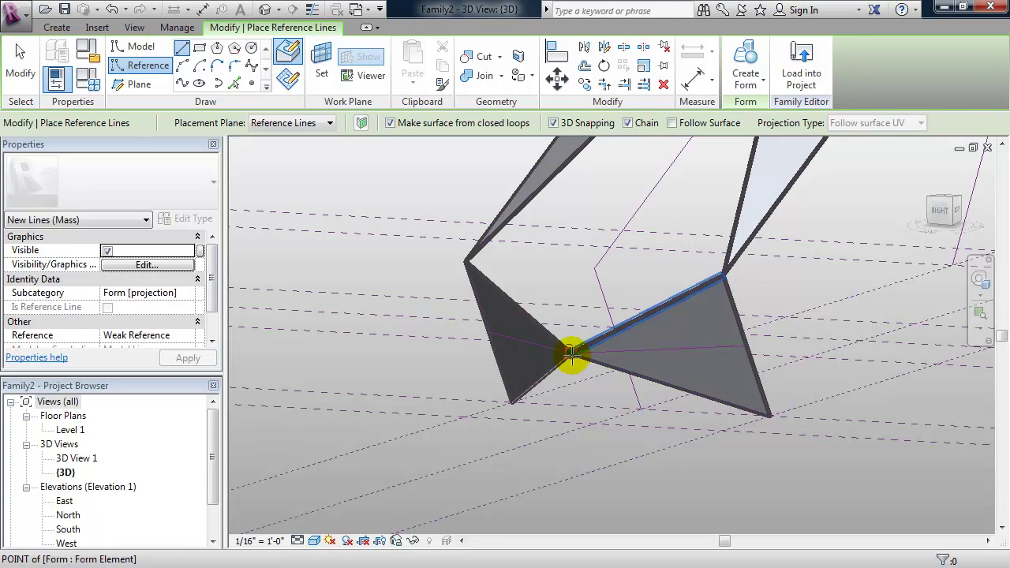
{"action": "left_click", "coordinate": [571, 352]}
{"action": "left_click", "coordinate": [572, 353]}
{"action": "left_click", "coordinate": [766, 417]}
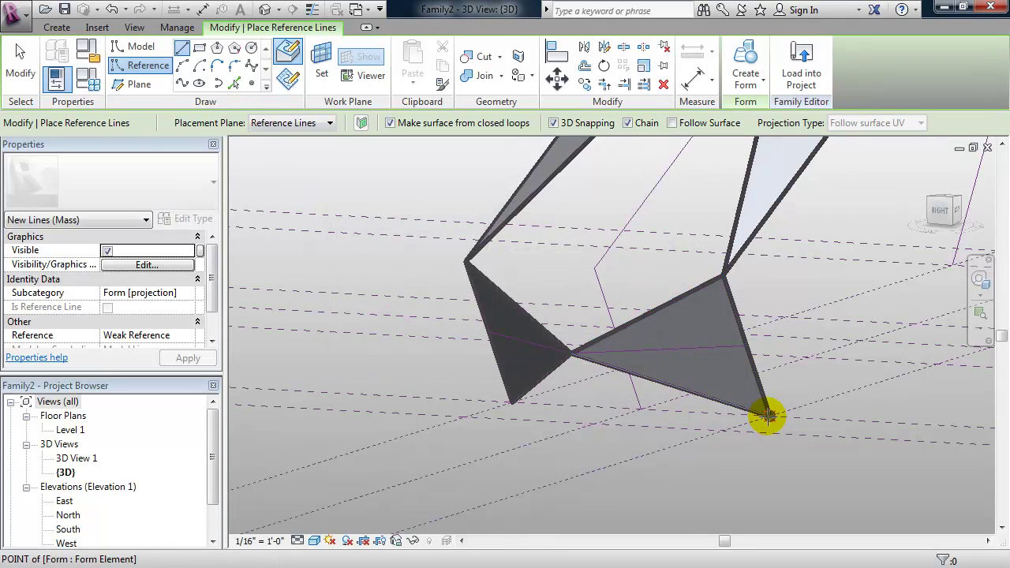
{"action": "left_click", "coordinate": [547, 389]}
{"action": "left_click", "coordinate": [511, 404]}
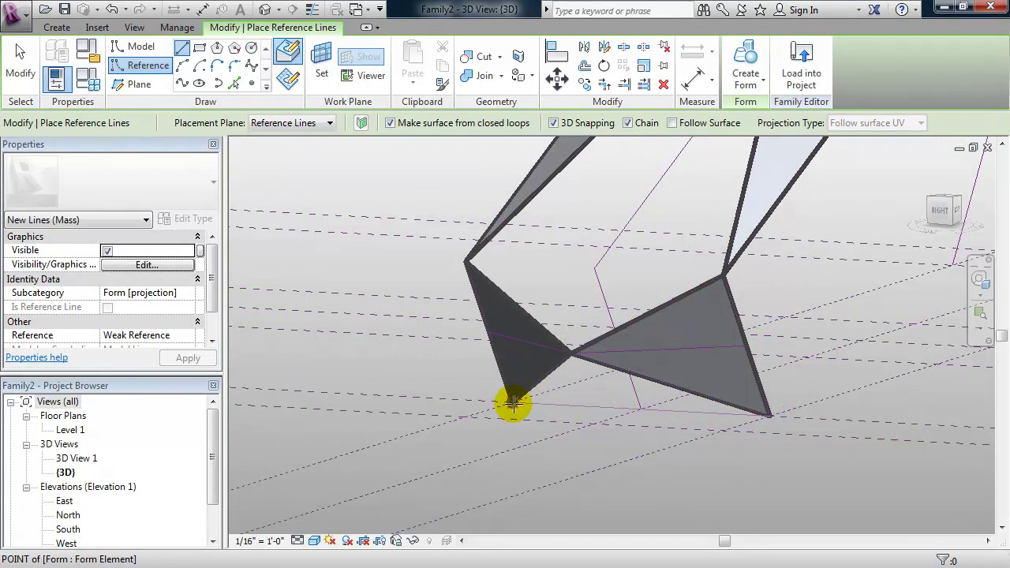
{"action": "left_click", "coordinate": [562, 342]}
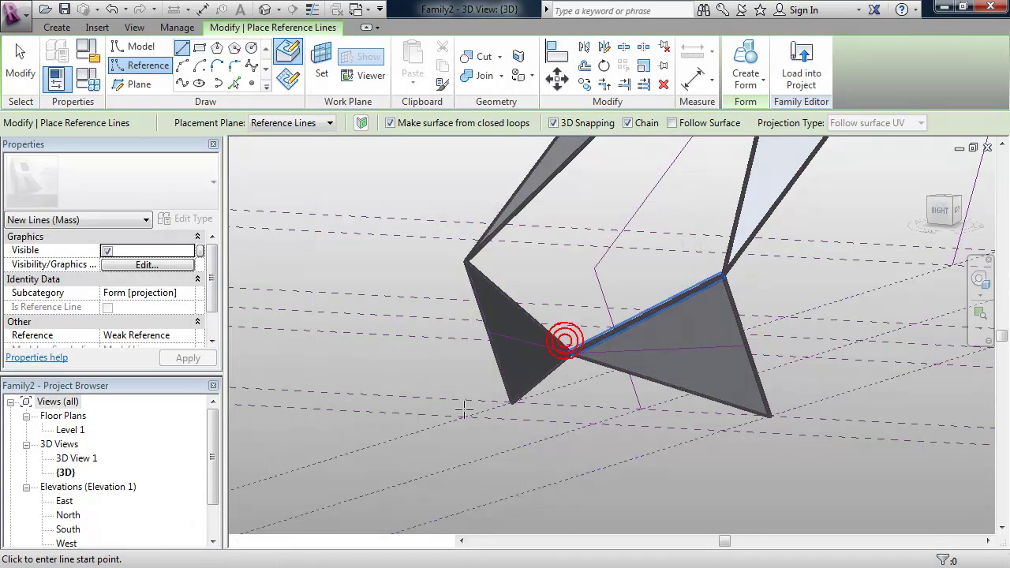
{"action": "key", "text": "Escape"}
{"action": "key", "text": "Escape"}
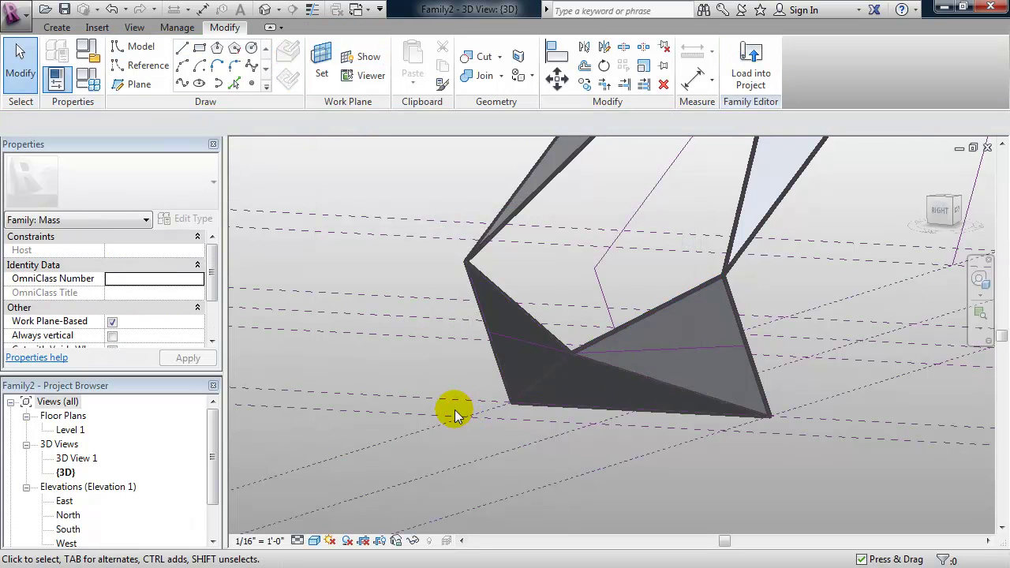
Draw a triangular surface joining the top diamond's corner shared by both side triangles, the raised V's corner and the front chain's right-hand bend point
{"action": "middle_click_drag", "start_coordinate": [454, 409], "coordinate": [526, 435], "text": "shift"}
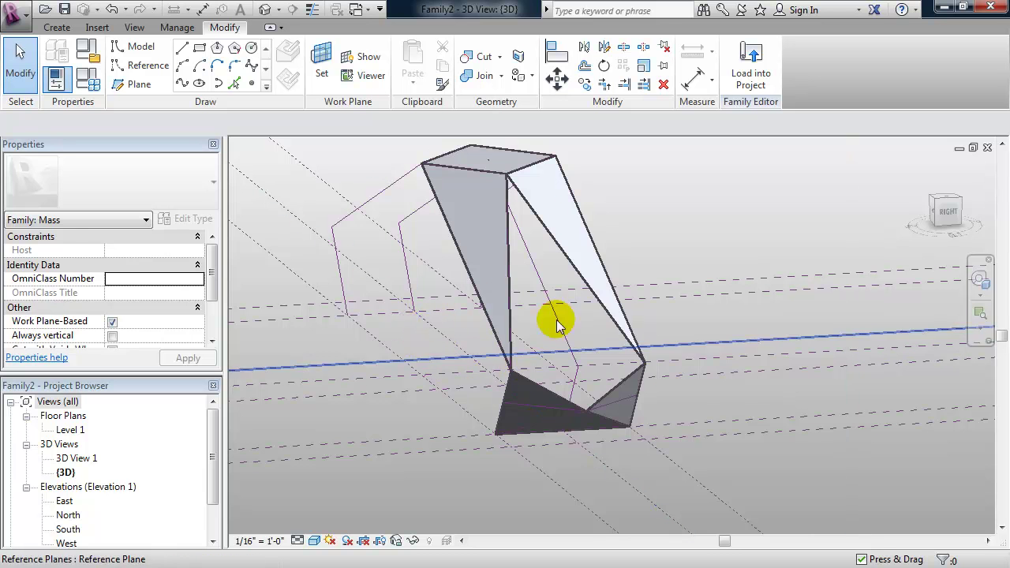
{"action": "middle_click_drag", "start_coordinate": [440, 406], "coordinate": [430, 370], "text": "shift"}
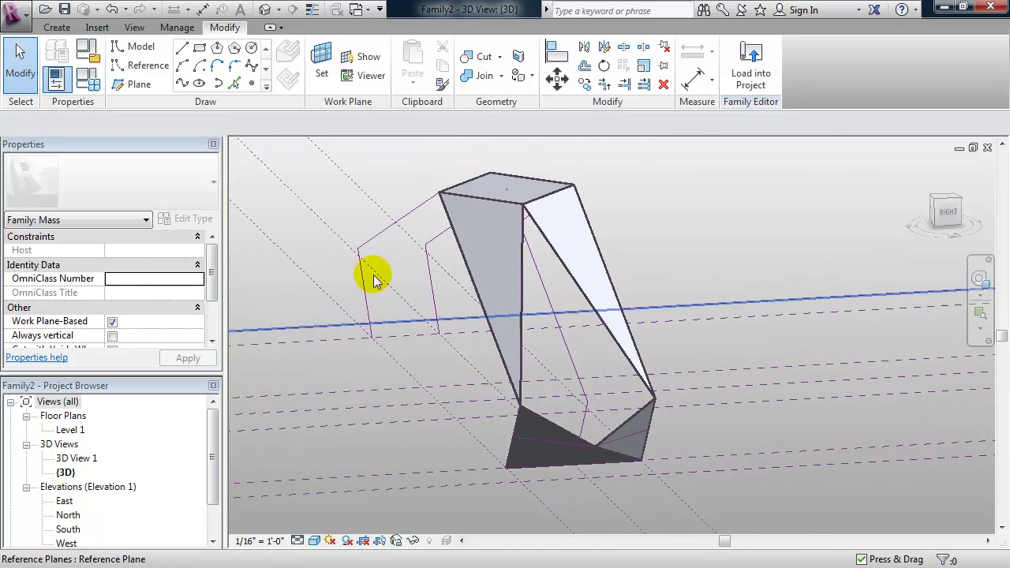
{"action": "left_click", "coordinate": [134, 67]}
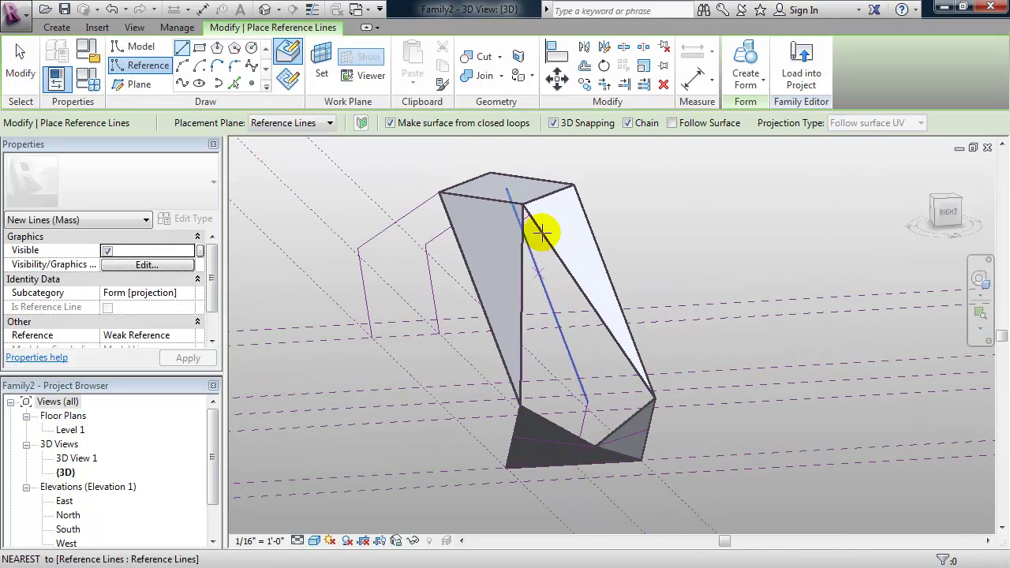
{"action": "left_click", "coordinate": [524, 204]}
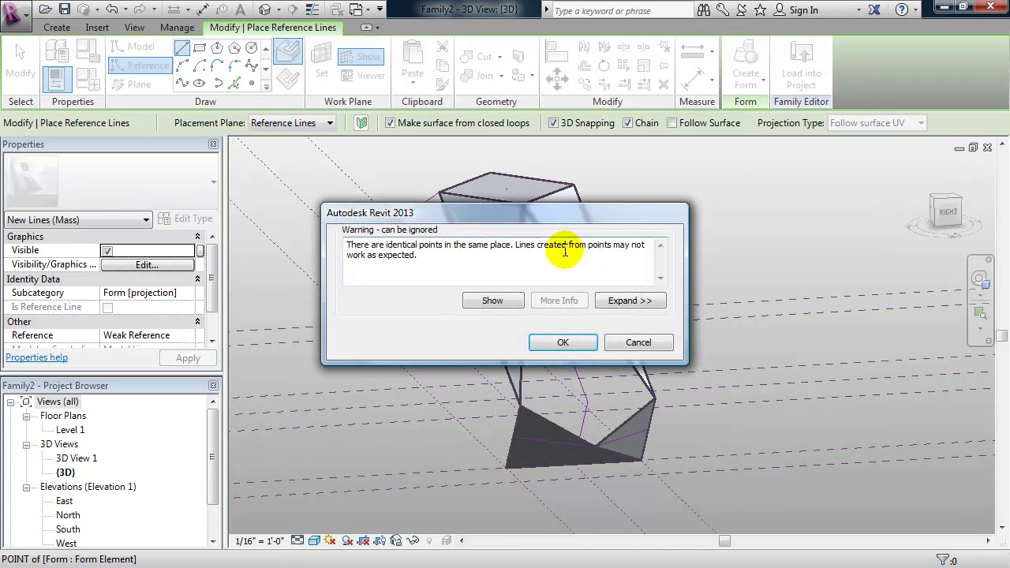
{"action": "left_click", "coordinate": [562, 335]}
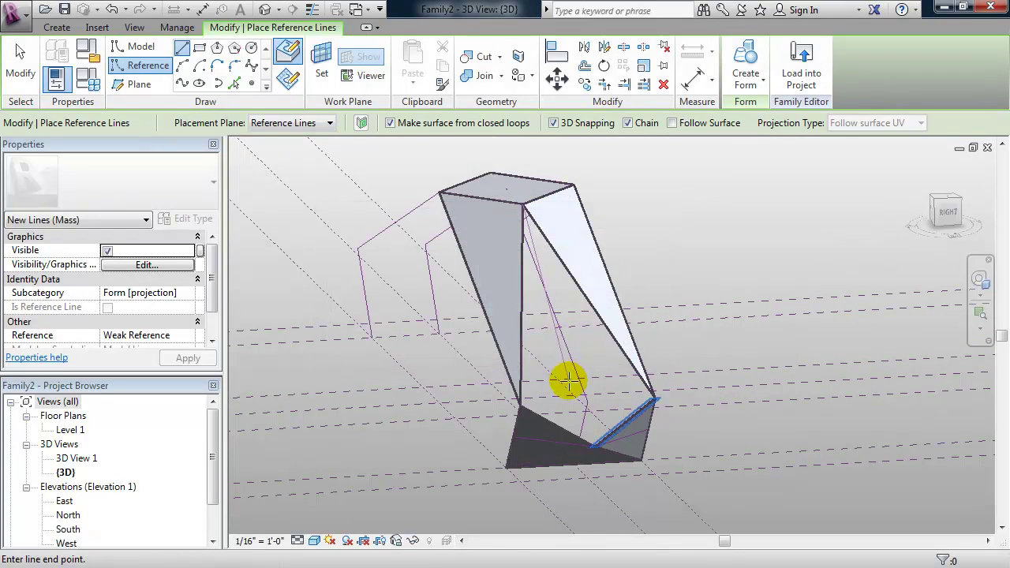
{"action": "left_click", "coordinate": [599, 446]}
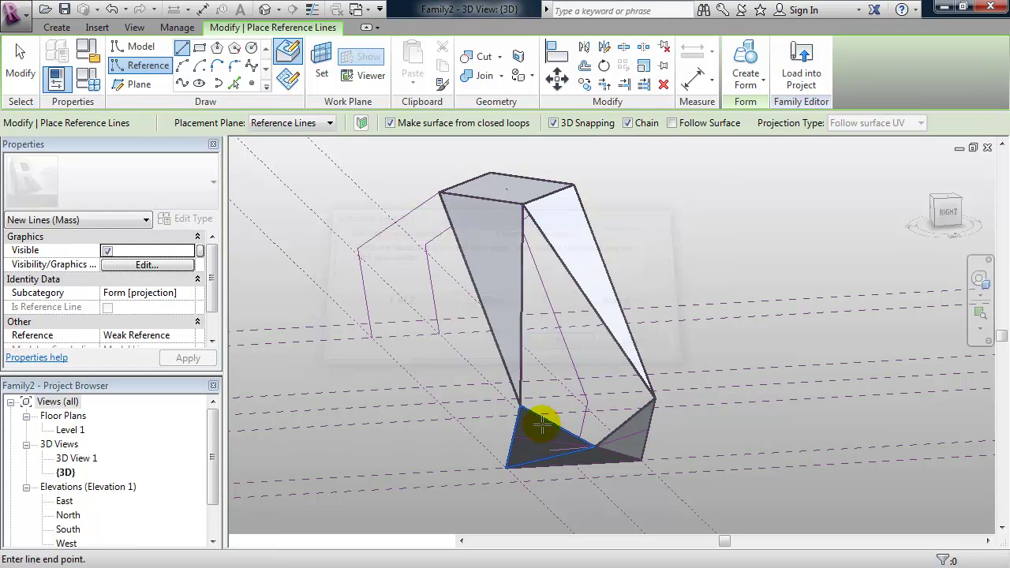
{"action": "left_click", "coordinate": [520, 404]}
{"action": "left_click", "coordinate": [561, 340]}
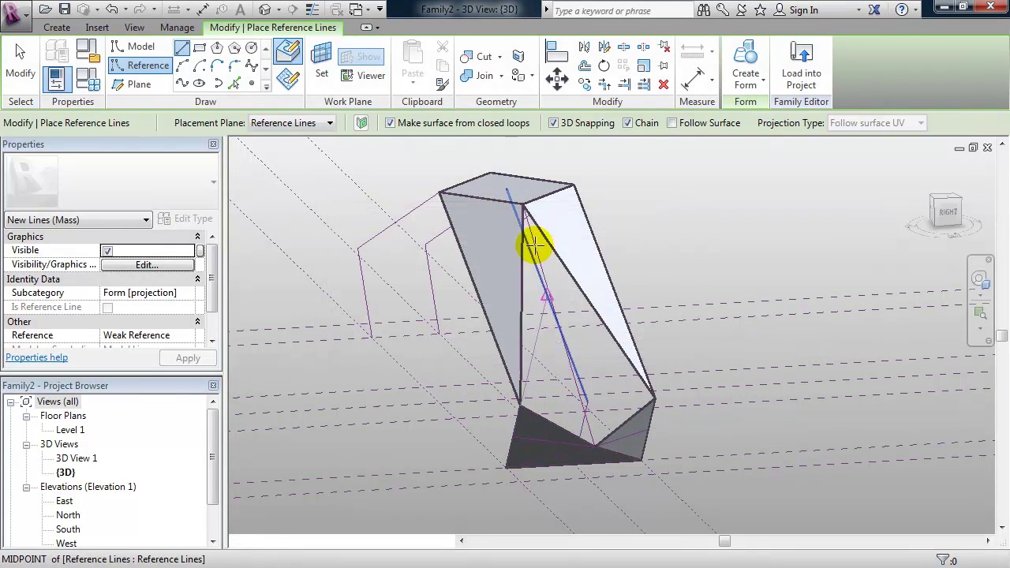
{"action": "left_click", "coordinate": [522, 205]}
{"action": "left_click", "coordinate": [514, 340]}
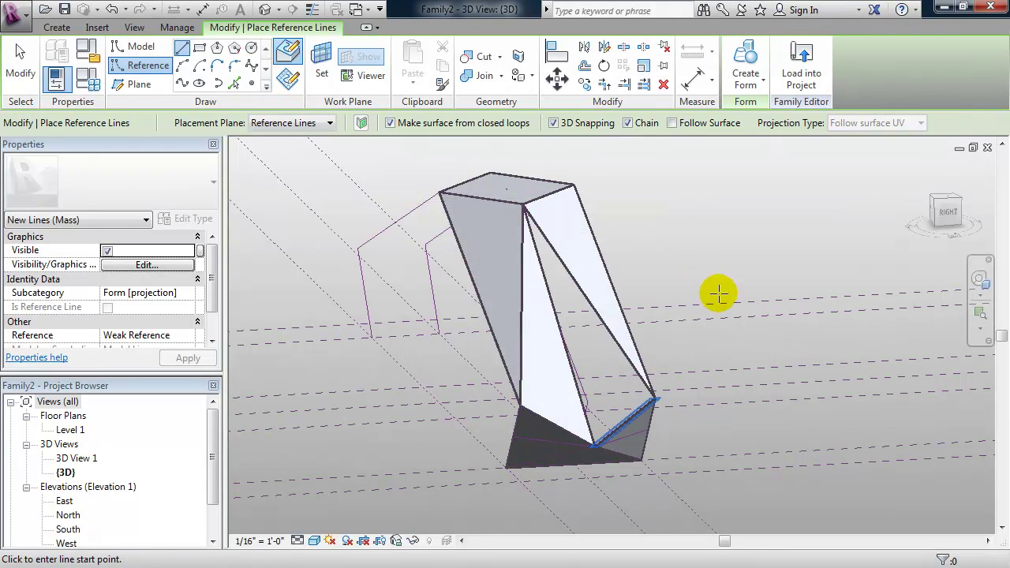
Draw the adjacent triangular surface joining the same top diamond corner, the back chain's right-hand bend point and the raised V's corner
{"action": "mouse_move", "coordinate": [743, 348]}
{"action": "middle_mouse_down", "text": "shift"}
{"action": "mouse_move", "coordinate": [712, 379]}
{"action": "mouse_move", "coordinate": [743, 360]}
{"action": "middle_mouse_up", "text": "shift"}
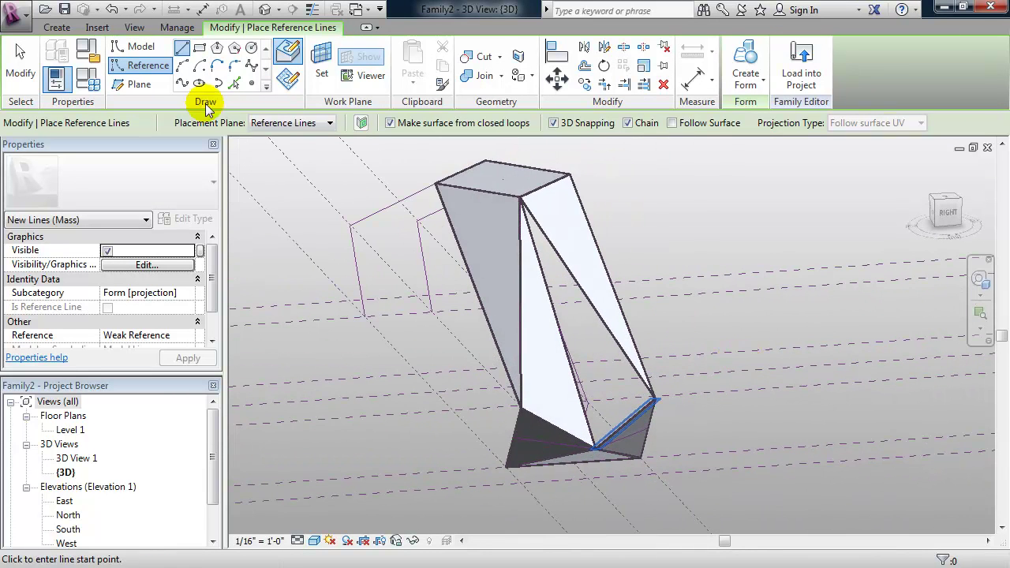
{"action": "left_click", "coordinate": [518, 203]}
{"action": "left_click", "coordinate": [652, 399]}
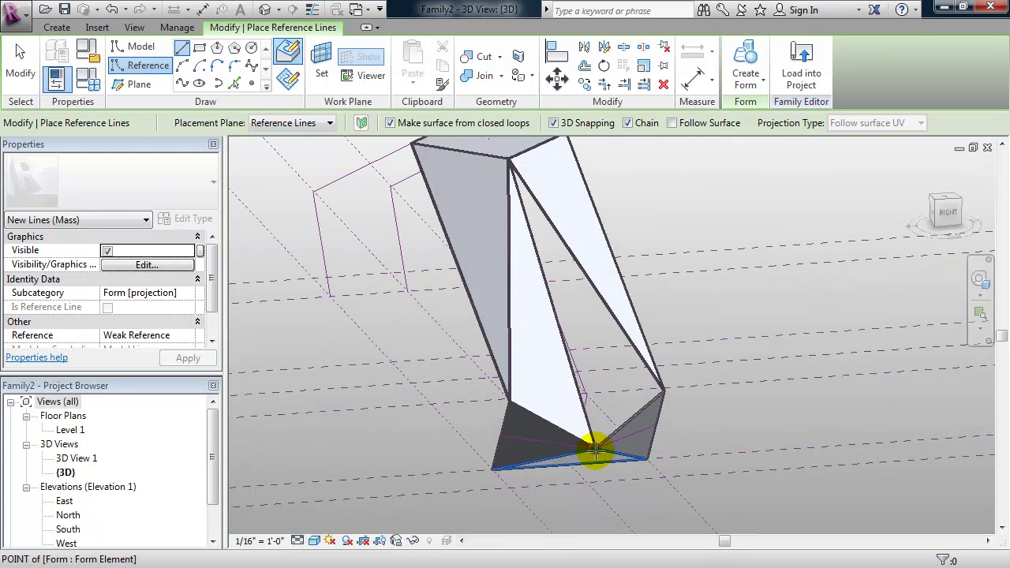
{"action": "left_click", "coordinate": [595, 449]}
{"action": "left_click", "coordinate": [552, 345]}
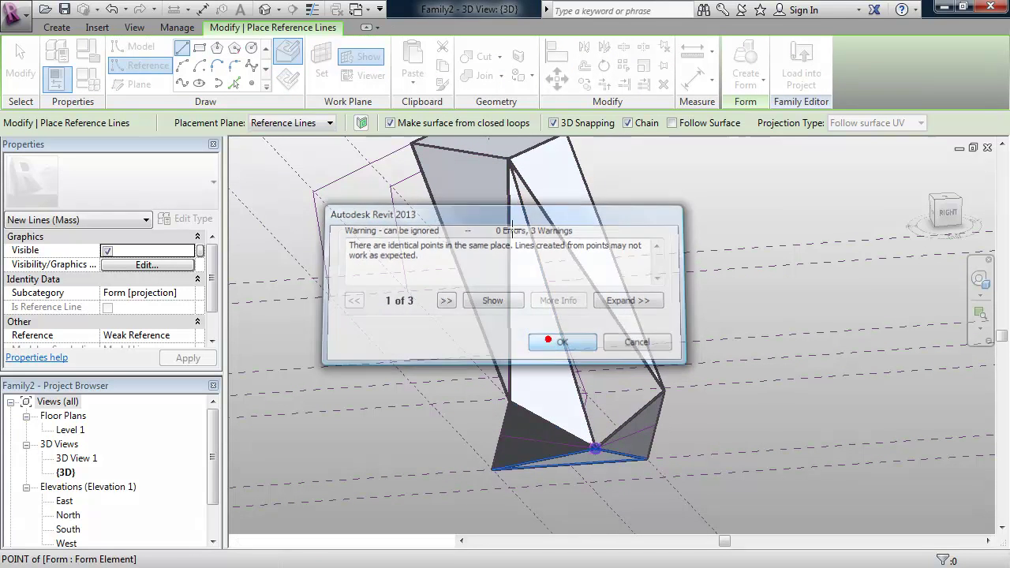
{"action": "left_click", "coordinate": [509, 162]}
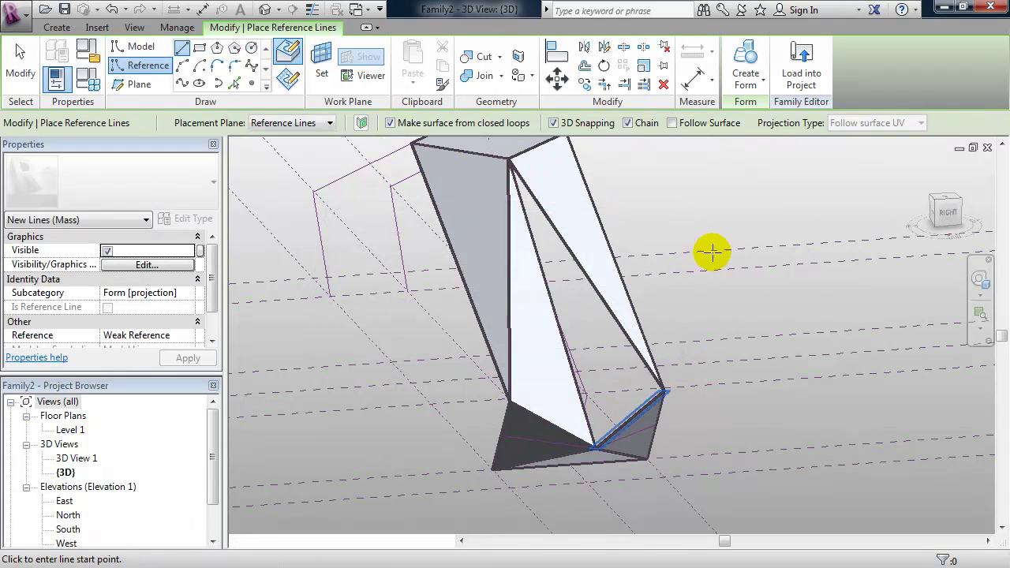
{"action": "key", "text": "Escape"}
{"action": "key", "text": "Escape"}
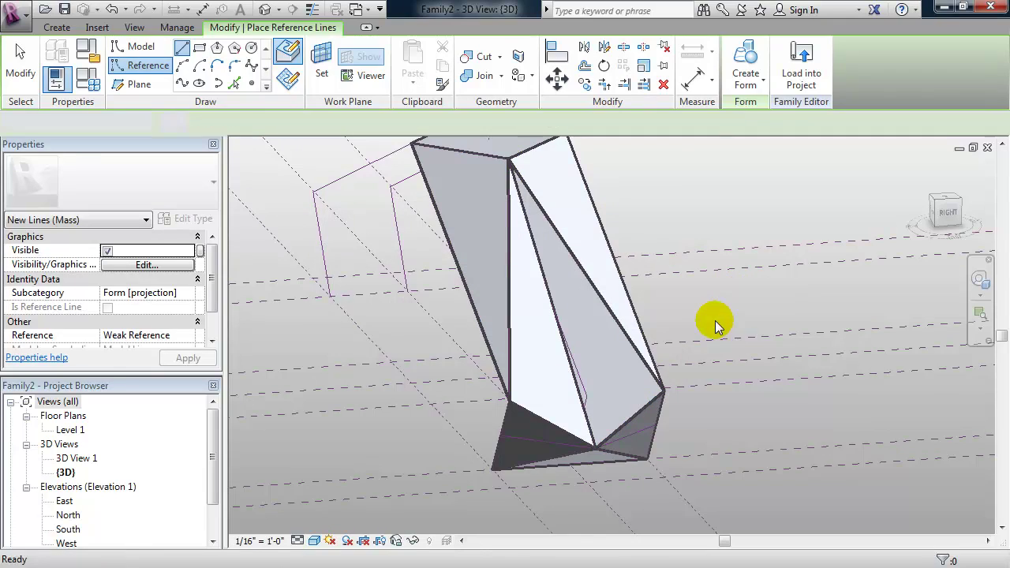
{"action": "mouse_move", "coordinate": [706, 338]}
{"action": "middle_mouse_down", "text": "shift"}
{"action": "mouse_move", "coordinate": [676, 326]}
{"action": "mouse_move", "coordinate": [708, 331]}
{"action": "mouse_move", "coordinate": [710, 354]}
{"action": "middle_mouse_up", "text": "shift"}
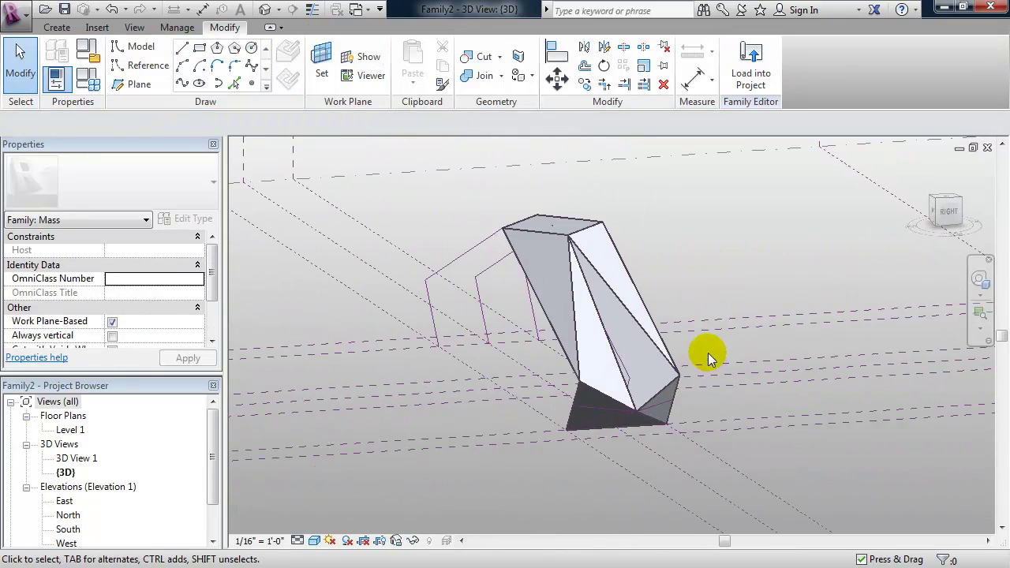
{"action": "middle_click_drag", "start_coordinate": [469, 311], "coordinate": [482, 335], "text": "shift"}
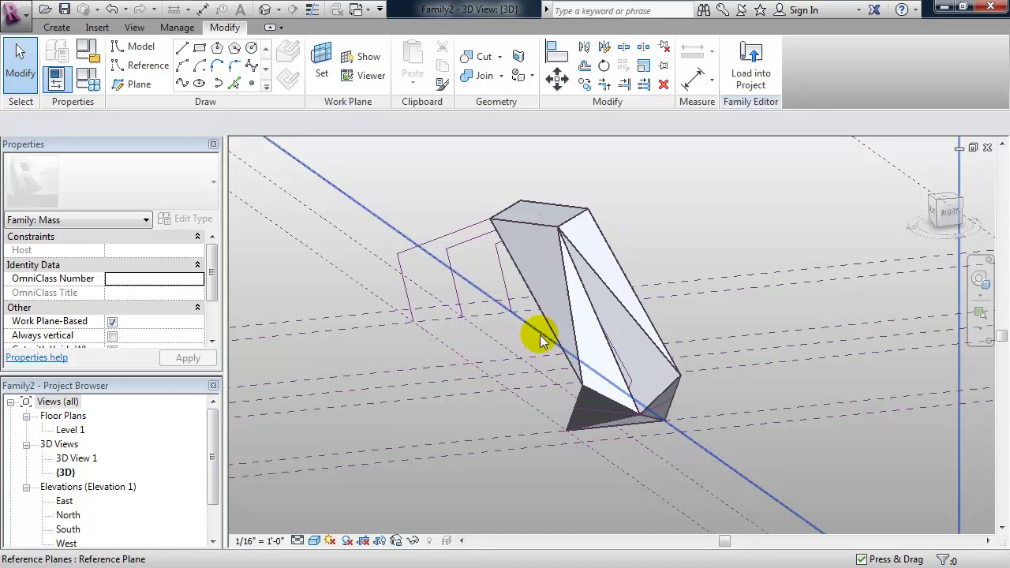
{"action": "mouse_move", "coordinate": [428, 361]}
{"action": "middle_mouse_down", "text": "shift"}
{"action": "mouse_move", "coordinate": [487, 343]}
{"action": "mouse_move", "coordinate": [429, 349]}
{"action": "middle_mouse_up", "text": "shift"}
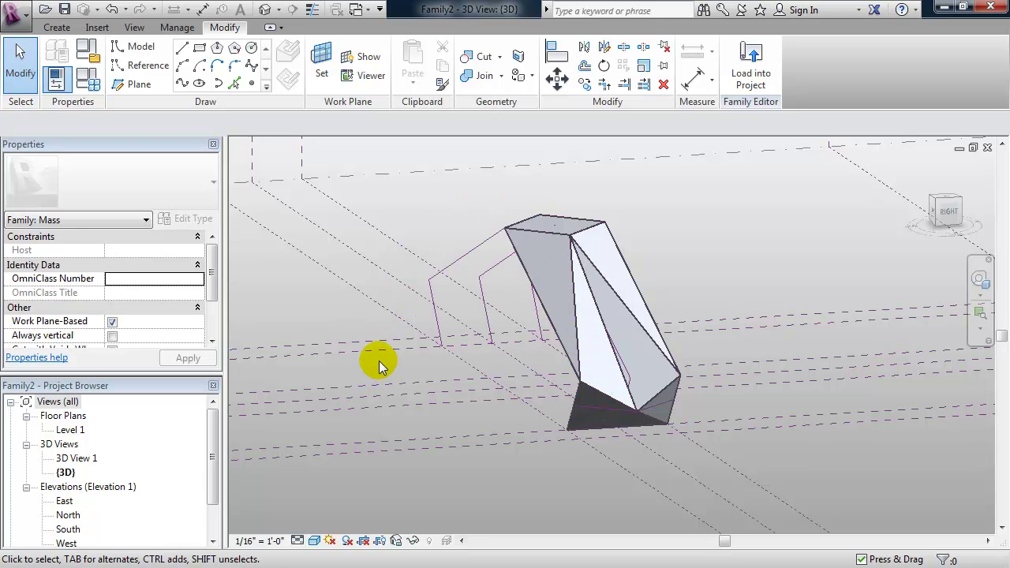
Hide the Reference Lines category in the 3D view's annotation visibility overrides and inspect the leg's surfaces from several angles
{"action": "mouse_move", "coordinate": [378, 362]}
{"action": "middle_mouse_down", "text": "shift"}
{"action": "mouse_move", "coordinate": [400, 377]}
{"action": "mouse_move", "coordinate": [405, 368]}
{"action": "mouse_move", "coordinate": [394, 359]}
{"action": "middle_mouse_up", "text": "shift"}
{"action": "key", "text": "g"}
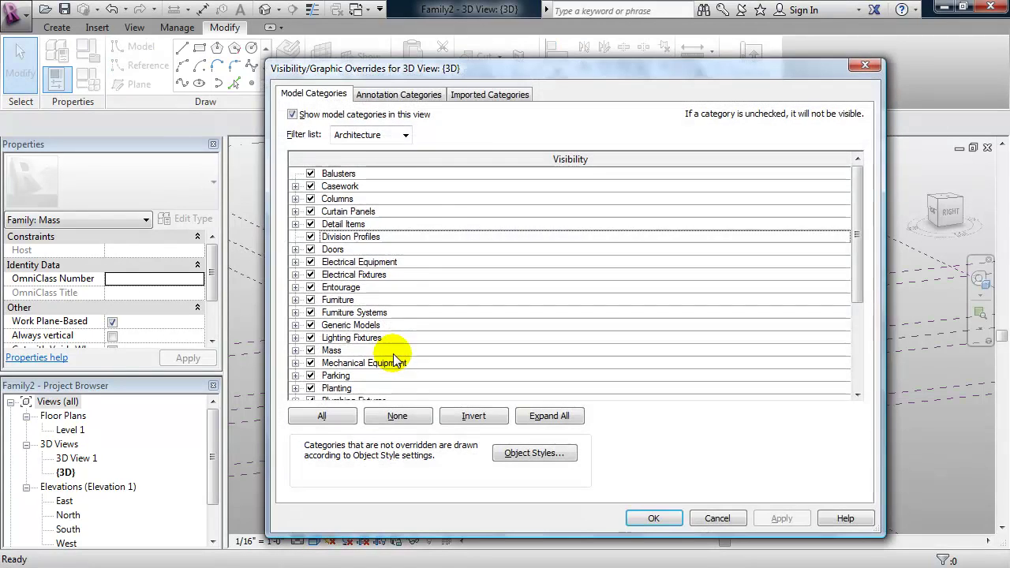
{"action": "left_click", "coordinate": [400, 95]}
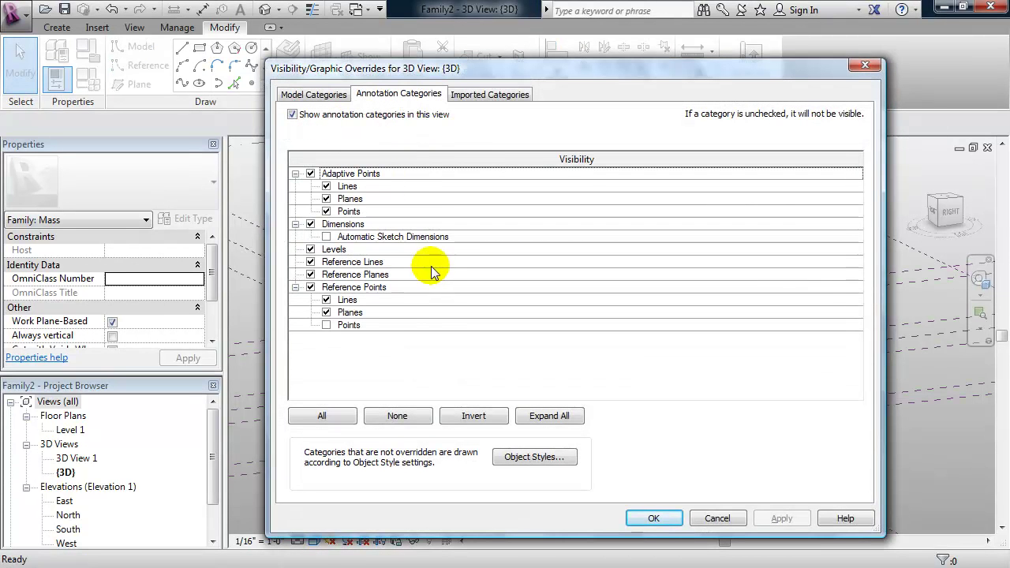
{"action": "left_click", "coordinate": [310, 261]}
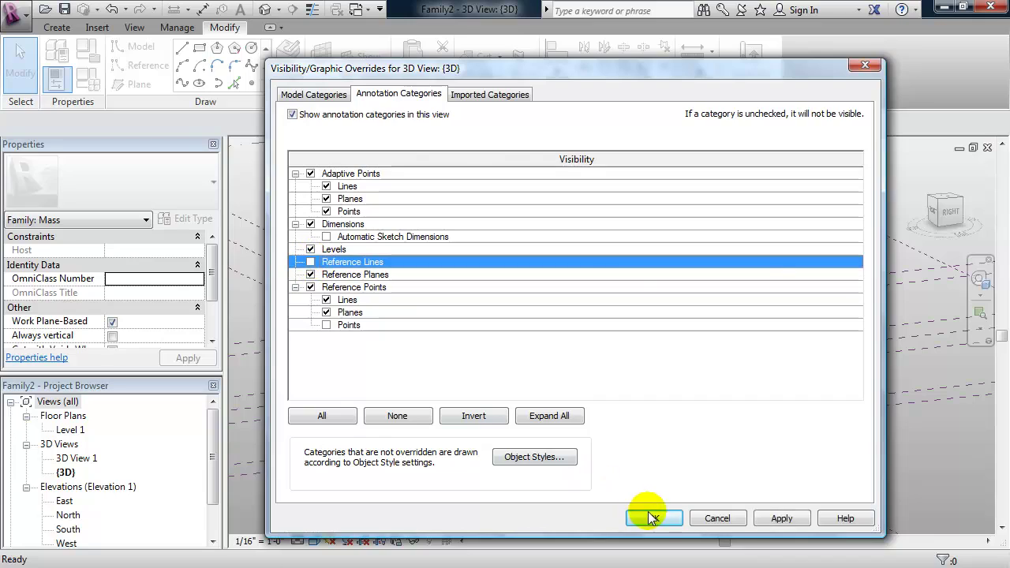
{"action": "left_click", "coordinate": [648, 518]}
{"action": "middle_click_drag", "start_coordinate": [491, 444], "coordinate": [468, 455], "text": "shift"}
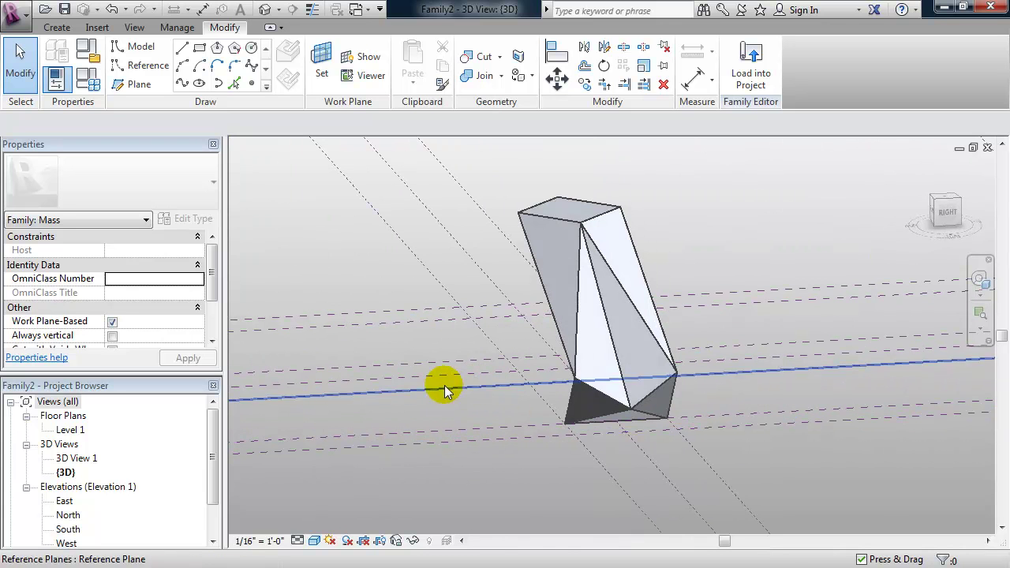
{"action": "mouse_move", "coordinate": [413, 394]}
{"action": "middle_mouse_down", "text": "shift"}
{"action": "mouse_move", "coordinate": [444, 405]}
{"action": "mouse_move", "coordinate": [469, 379]}
{"action": "mouse_move", "coordinate": [462, 349]}
{"action": "mouse_move", "coordinate": [423, 387]}
{"action": "middle_mouse_up", "text": "shift"}
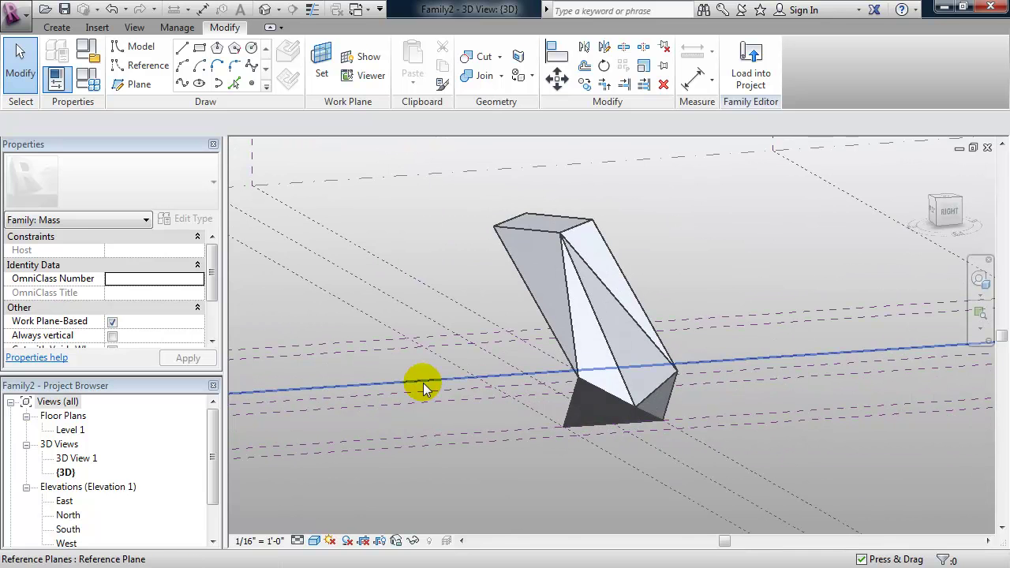
Turn the Reference Lines category back on in the 3D view's annotation visibility overrides
{"action": "key", "text": "v"}
{"action": "key", "text": "v"}
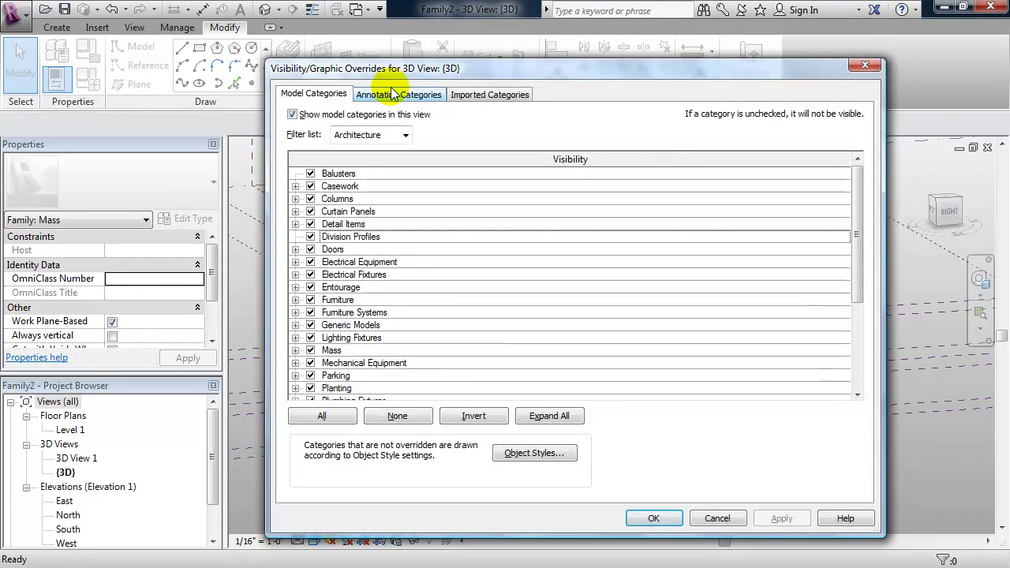
{"action": "left_click", "coordinate": [389, 93]}
{"action": "left_click", "coordinate": [311, 262]}
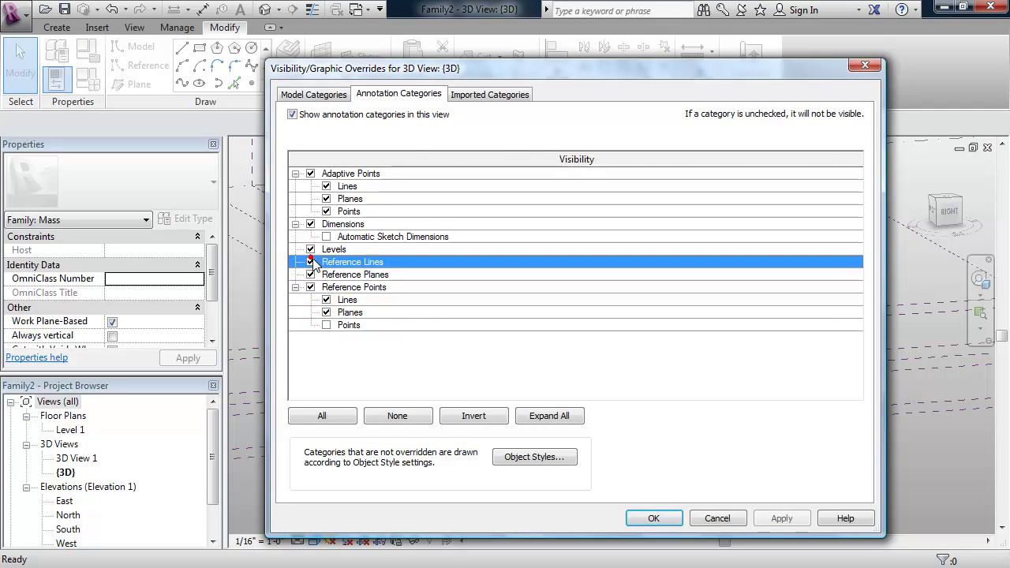
{"action": "left_click", "coordinate": [653, 516]}
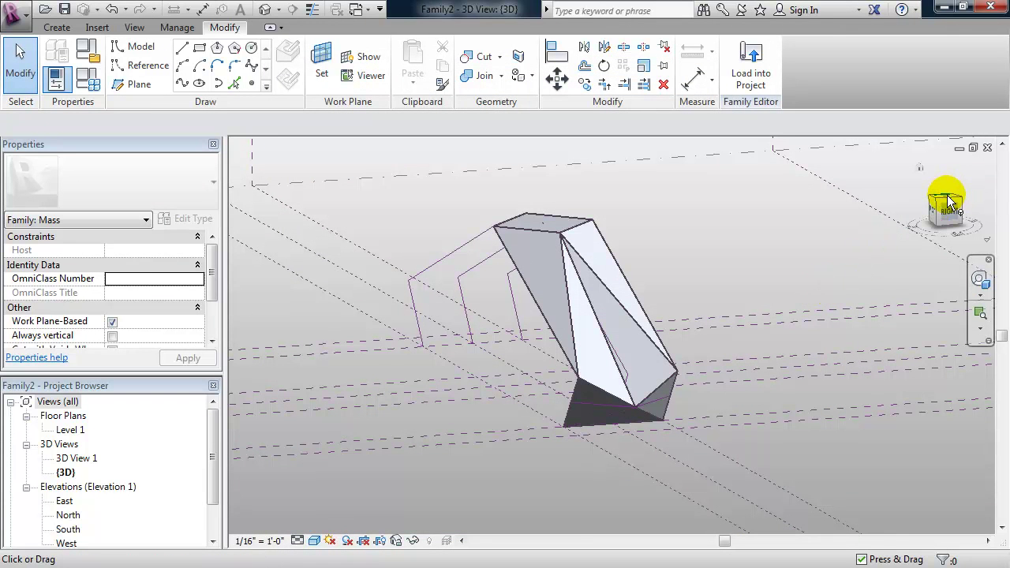
In top view, mirror a copy of the folded leg about the reference plane through the top diamond's centre
{"action": "middle_click_drag", "start_coordinate": [743, 266], "coordinate": [777, 276], "text": "shift"}
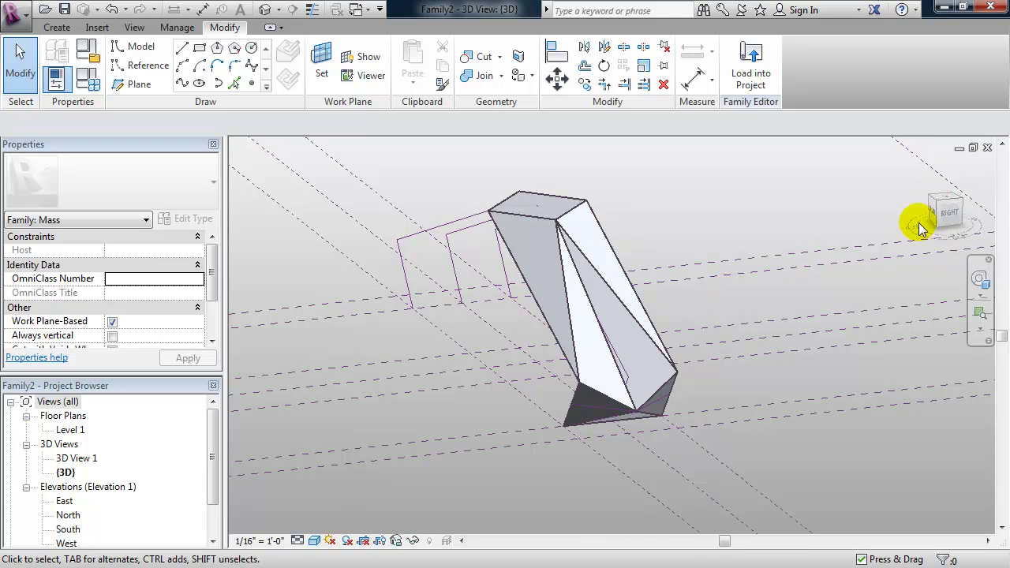
{"action": "left_click", "coordinate": [946, 202]}
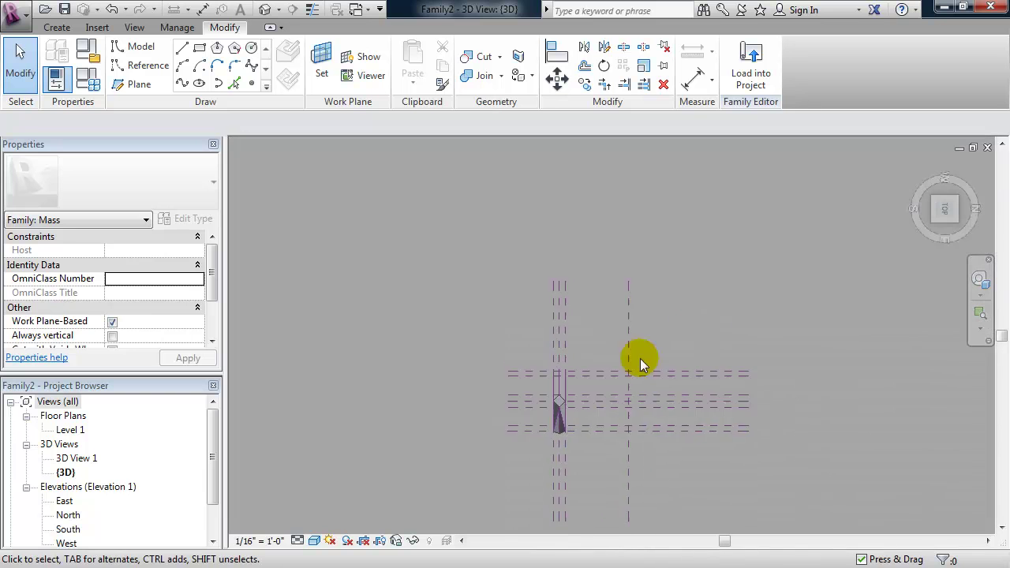
{"action": "scroll", "coordinate": [543, 336], "scroll_direction": "up", "scroll_amount": 4}
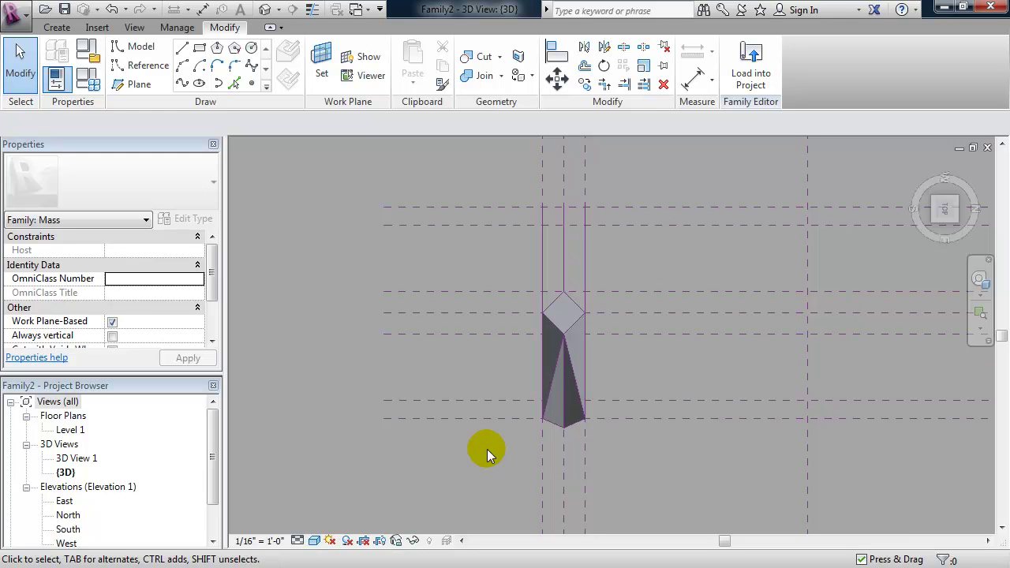
{"action": "left_click_drag", "start_coordinate": [497, 442], "coordinate": [635, 304]}
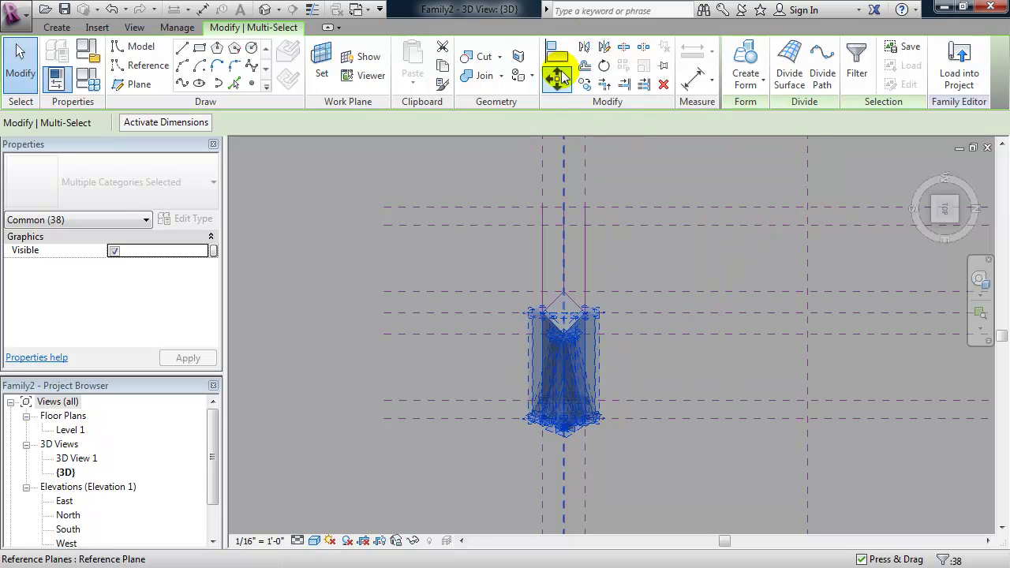
{"action": "left_click", "coordinate": [583, 47]}
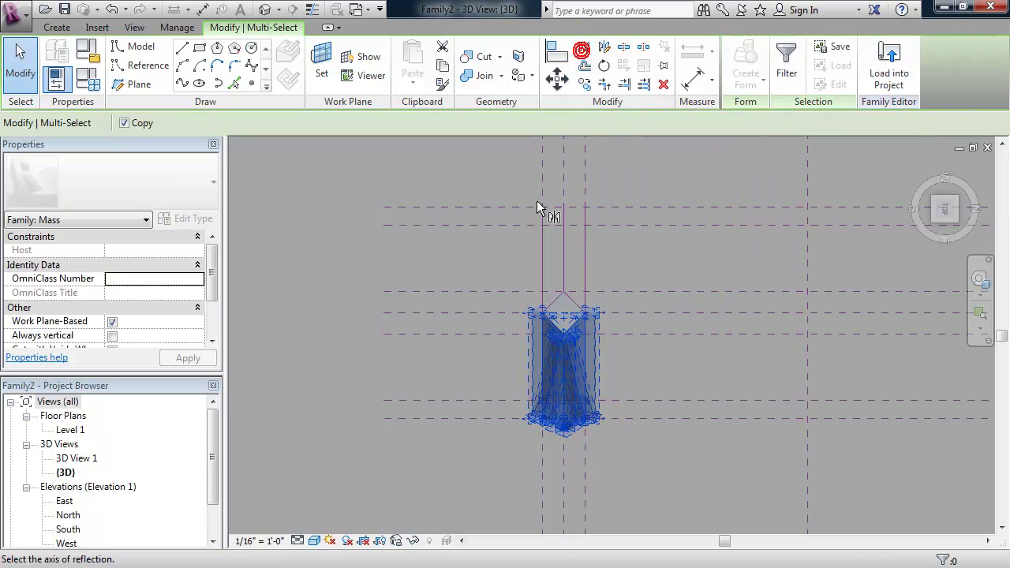
{"action": "left_click", "coordinate": [434, 312]}
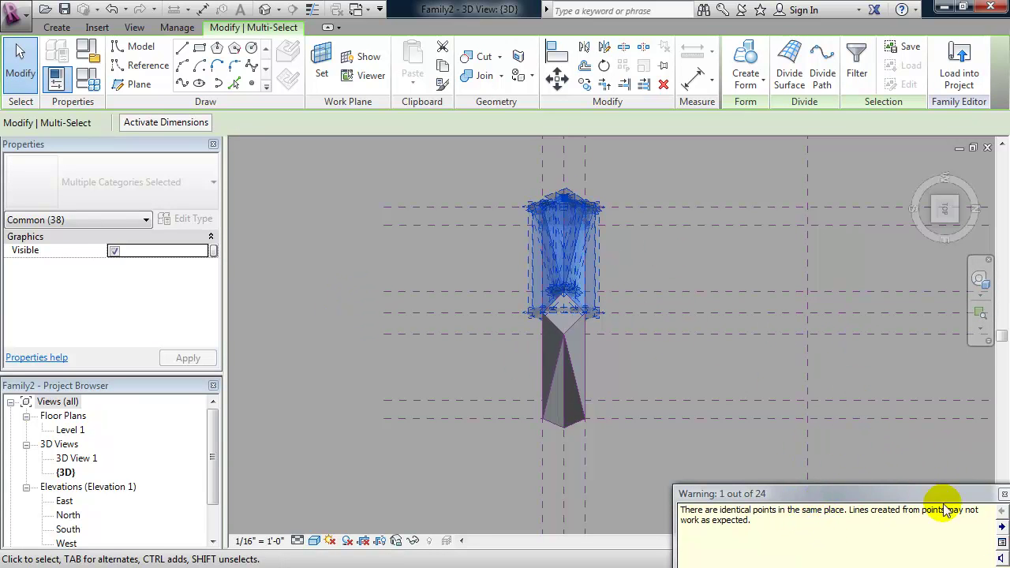
{"action": "left_click", "coordinate": [1004, 494]}
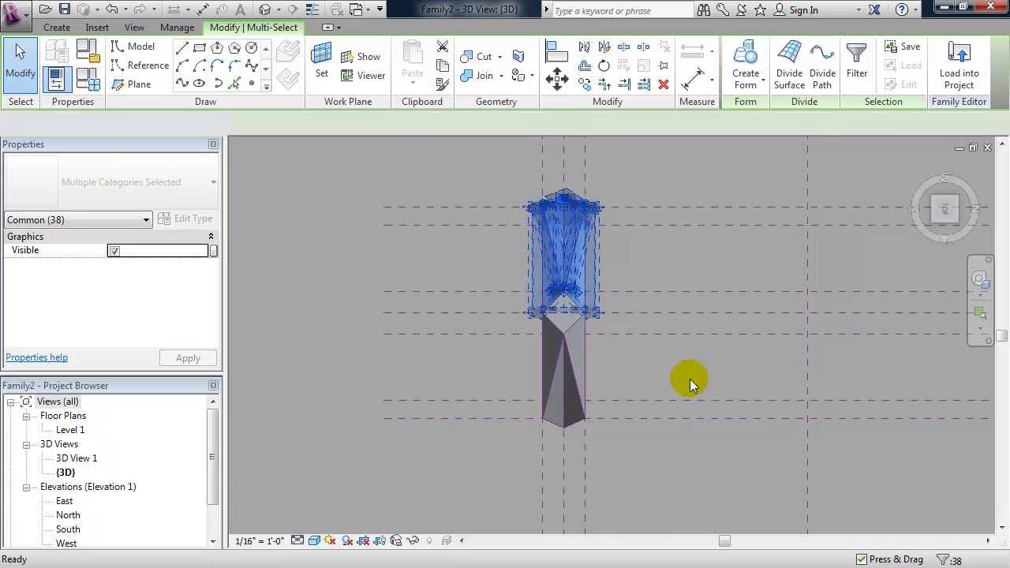
{"action": "left_click", "coordinate": [687, 380]}
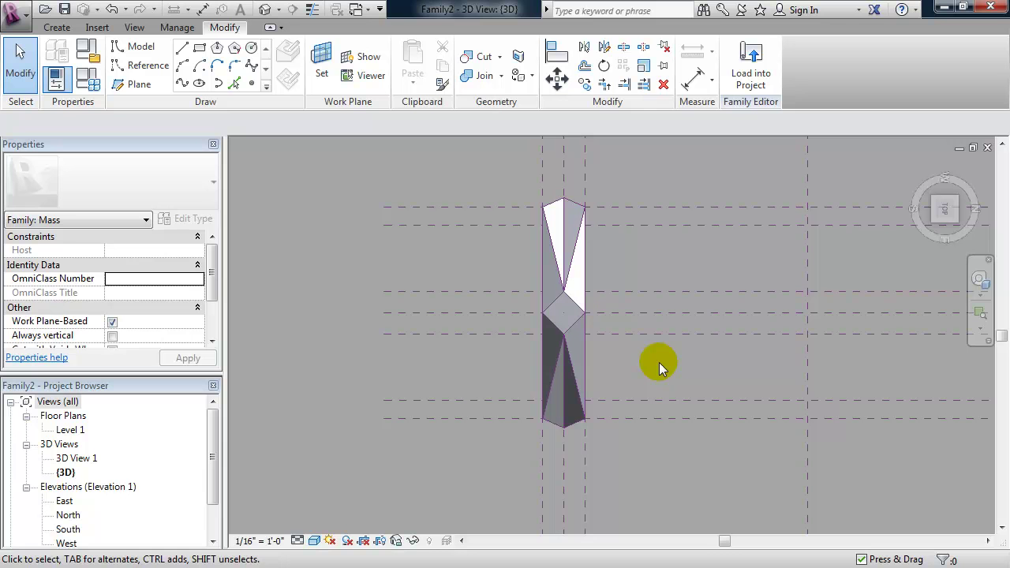
Copy the complete folded bay, both legs and the top diamond, 16' sideways along the reference planes with Constrain off
{"action": "middle_click_drag", "start_coordinate": [660, 363], "coordinate": [584, 380]}
{"action": "left_click_drag", "start_coordinate": [415, 464], "coordinate": [579, 195]}
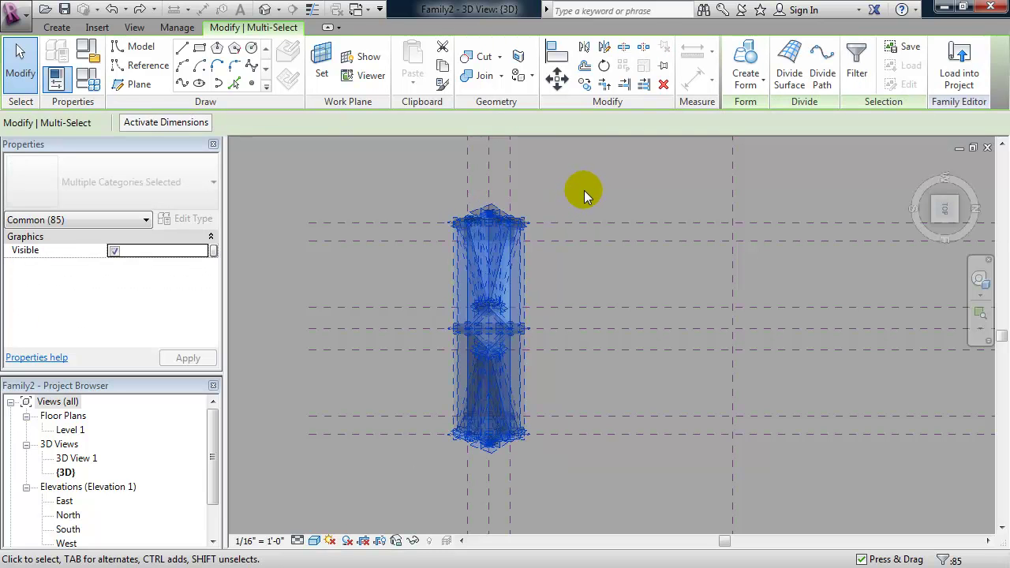
{"action": "key", "text": "c"}
{"action": "key", "text": "o"}
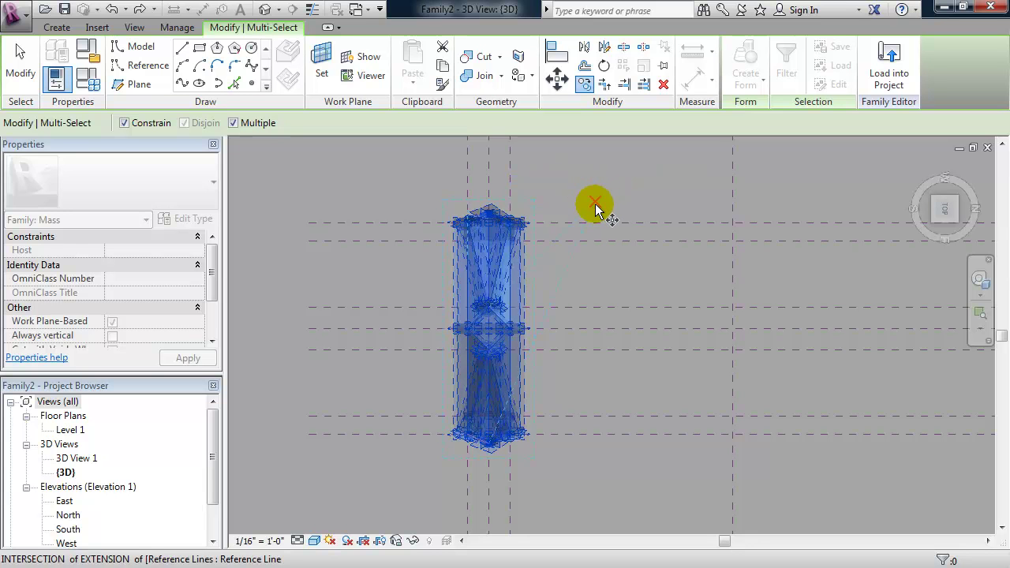
{"action": "left_click", "coordinate": [594, 203]}
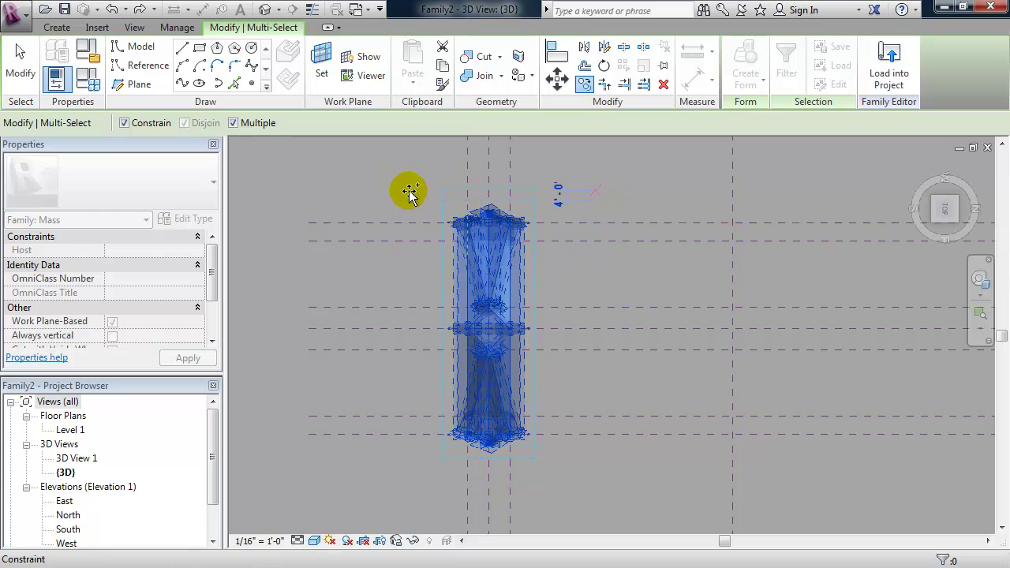
{"action": "left_click", "coordinate": [124, 123]}
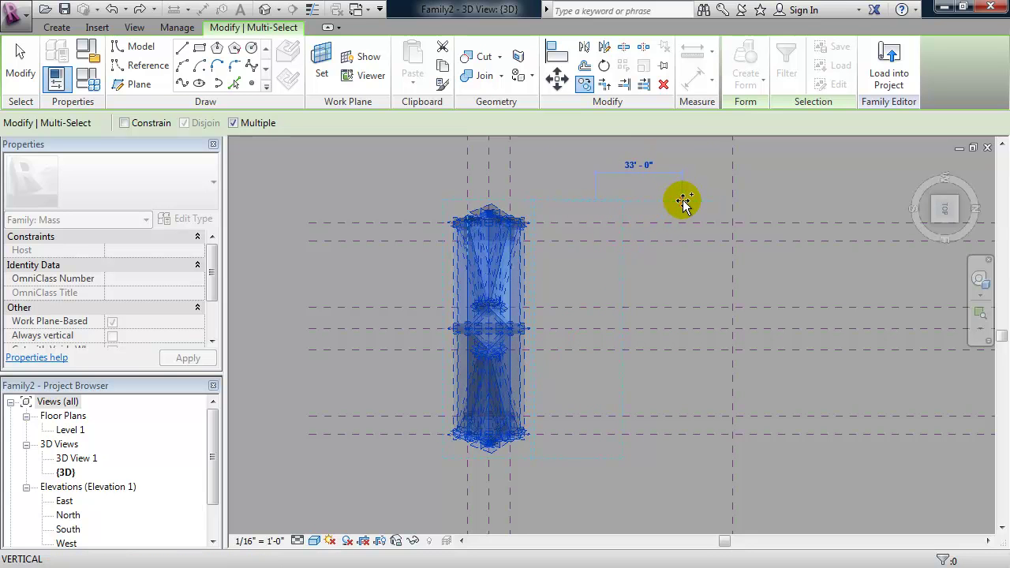
{"action": "type", "text": "16'"}
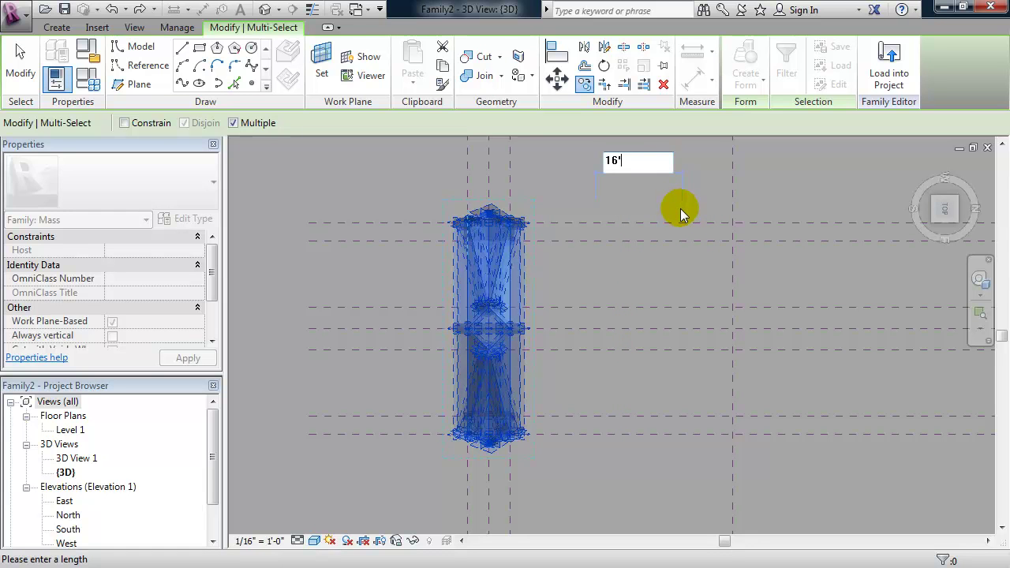
{"action": "key", "text": "Return"}
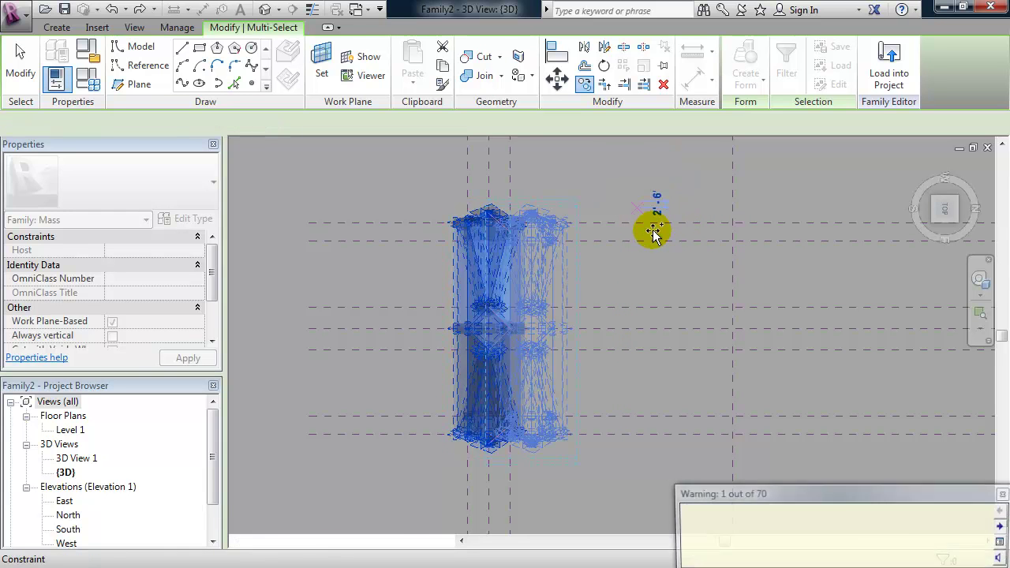
{"action": "key", "text": "Escape"}
{"action": "key", "text": "Escape"}
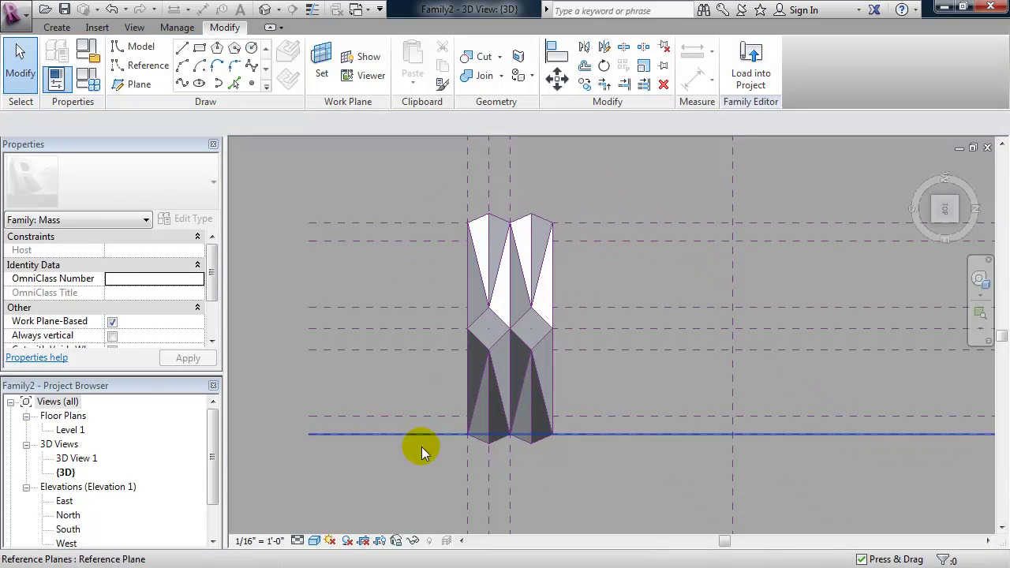
Copy the two adjoining folded bays 32' in the same direction with Constrain off
{"action": "left_click_drag", "start_coordinate": [477, 413], "coordinate": [599, 190]}
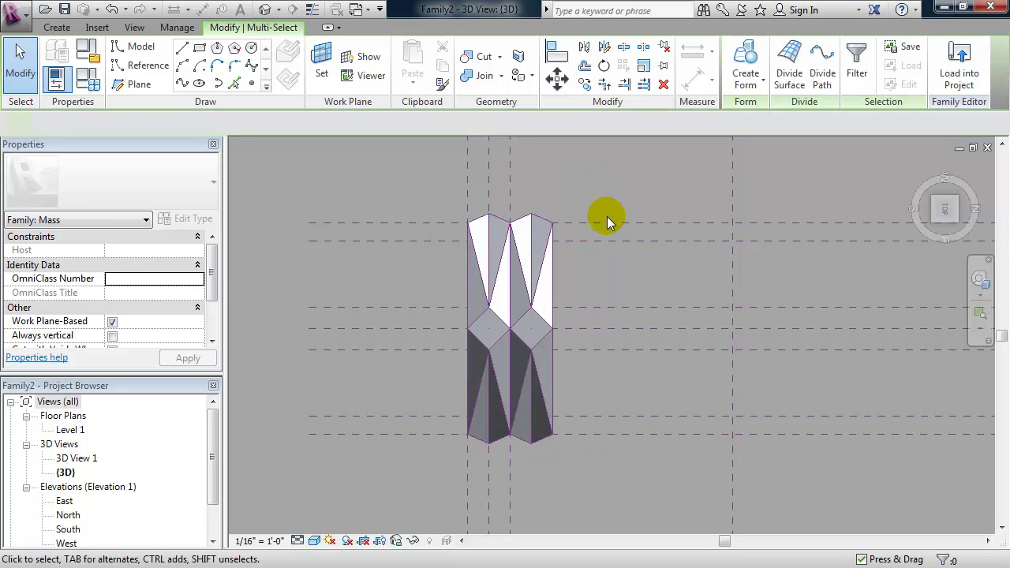
{"action": "key", "text": "c"}
{"action": "key", "text": "c"}
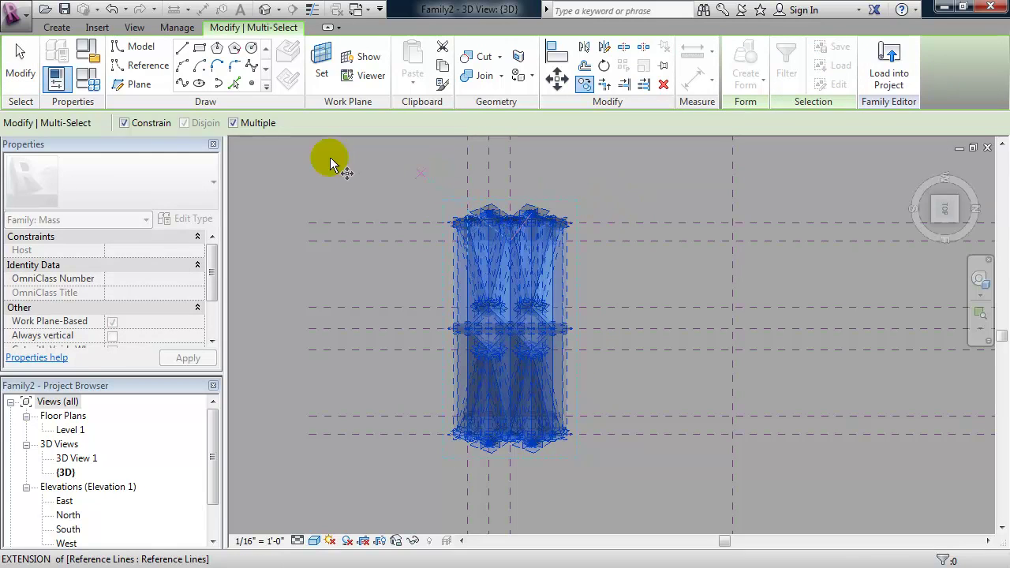
{"action": "left_click", "coordinate": [124, 123]}
{"action": "left_click", "coordinate": [643, 180]}
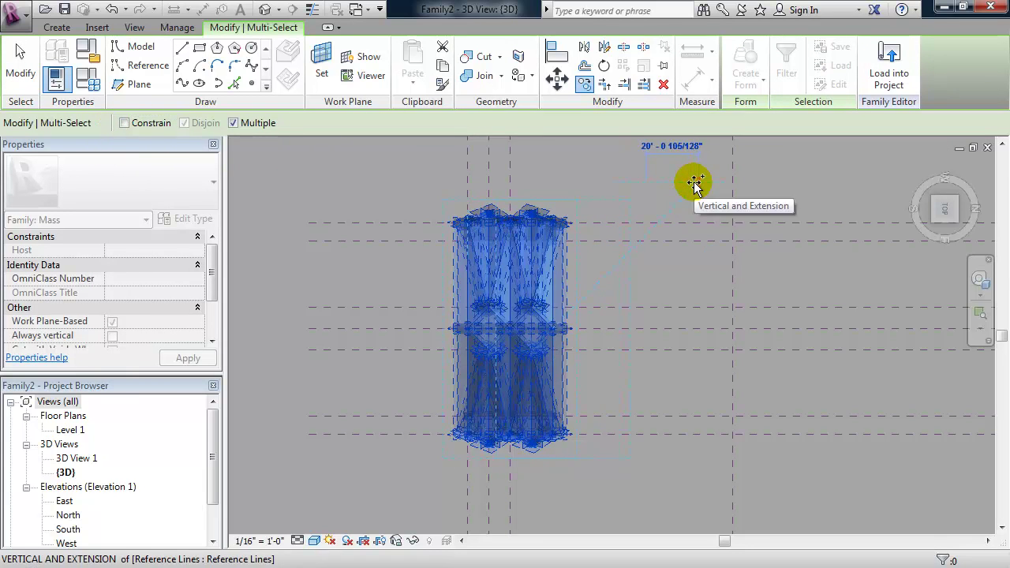
{"action": "type", "text": "32"}
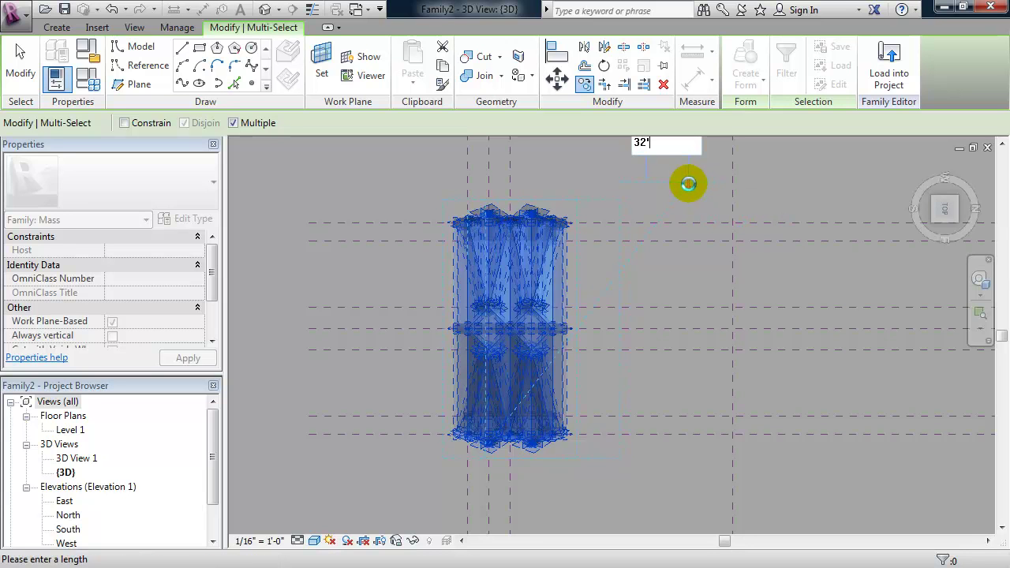
{"action": "type", "text": "'"}
{"action": "key", "text": "Return"}
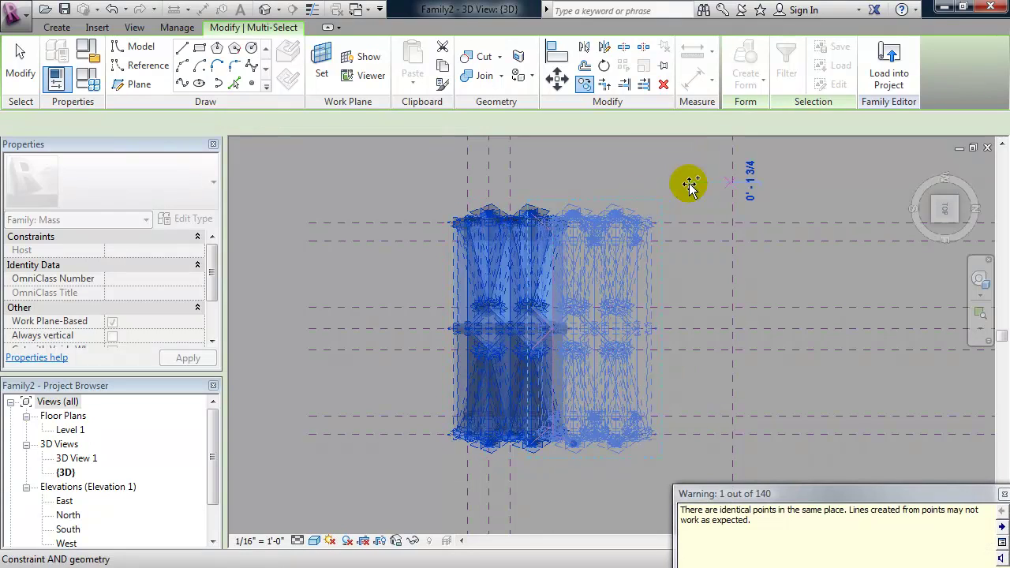
{"action": "key", "text": "Escape"}
{"action": "left_click", "coordinate": [773, 345]}
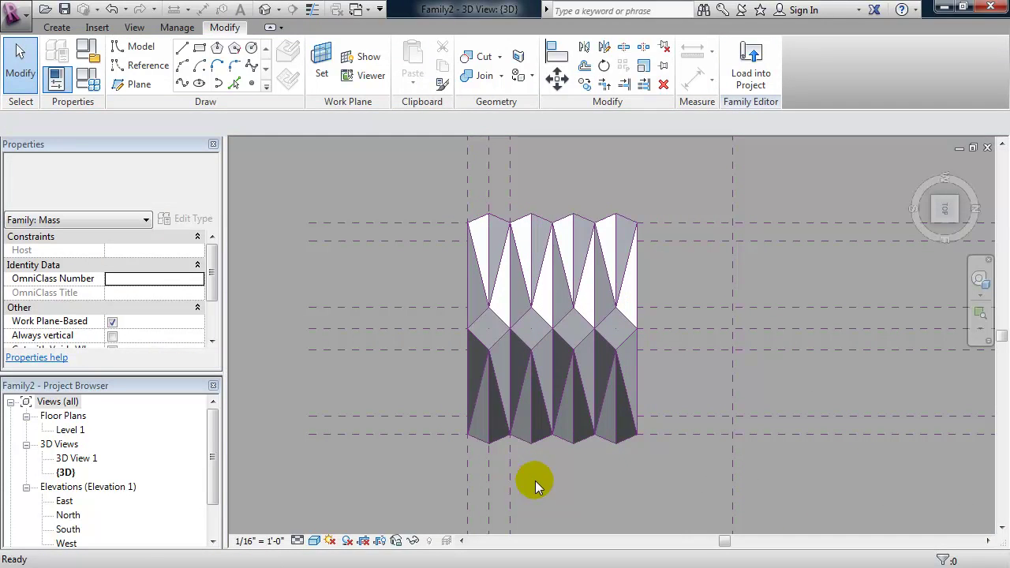
Copy all four folded bays along the row with Constrain off, placing the copies directly against the last bay
{"action": "left_click_drag", "start_coordinate": [397, 479], "coordinate": [668, 186]}
{"action": "key", "text": "c"}
{"action": "key", "text": "o"}
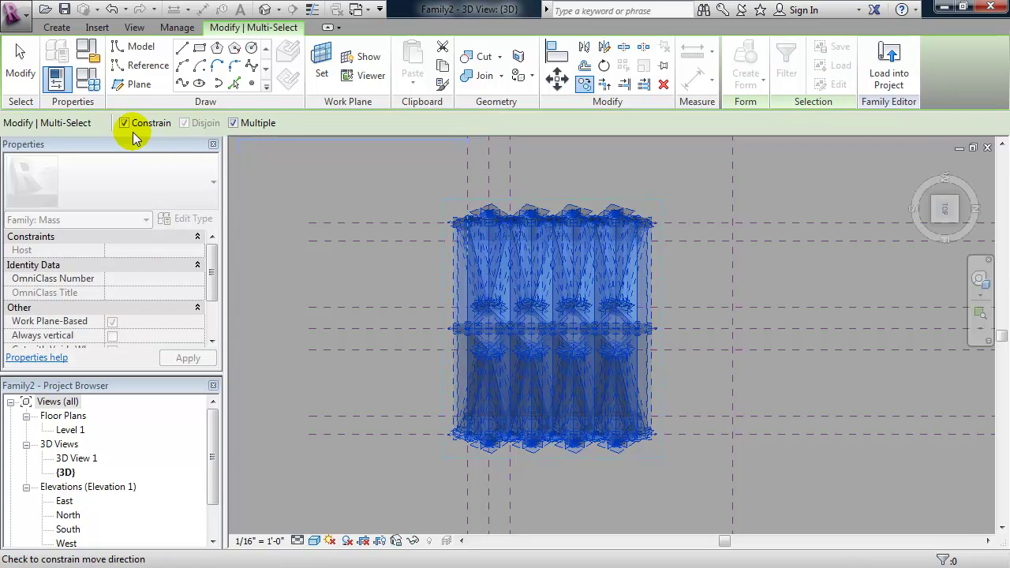
{"action": "left_click", "coordinate": [124, 123]}
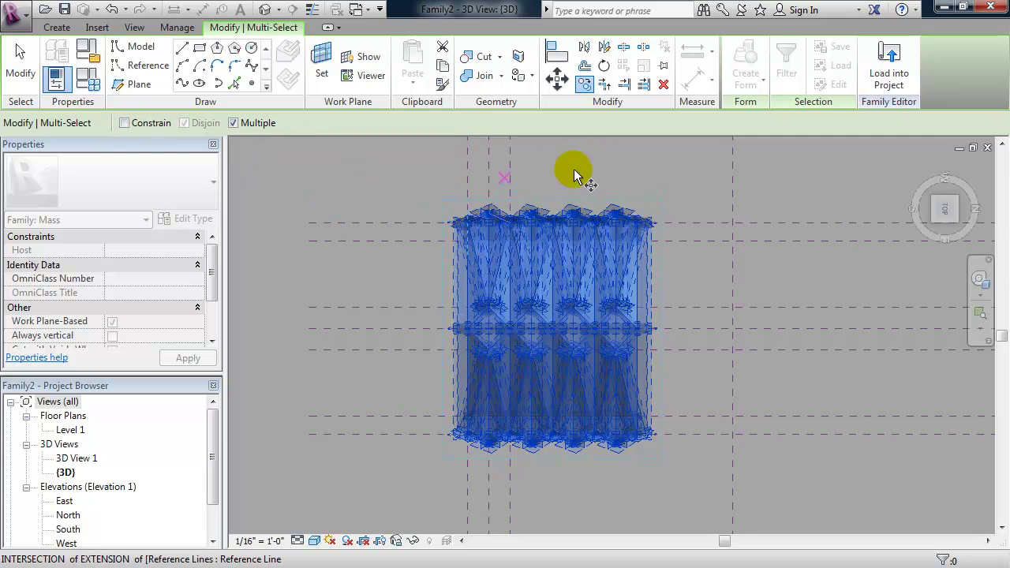
{"action": "left_click", "coordinate": [657, 173]}
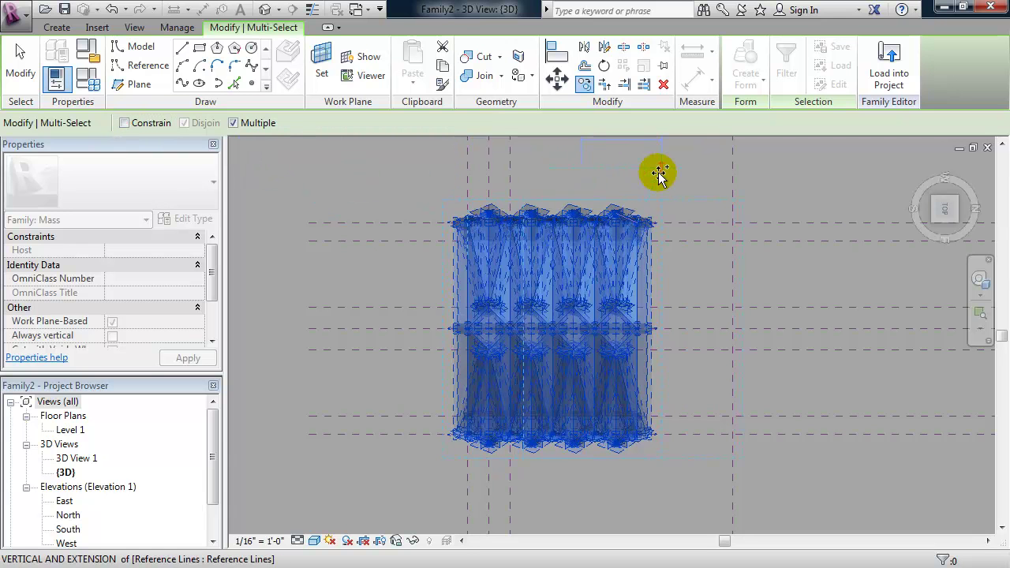
{"action": "type", "text": "20"}
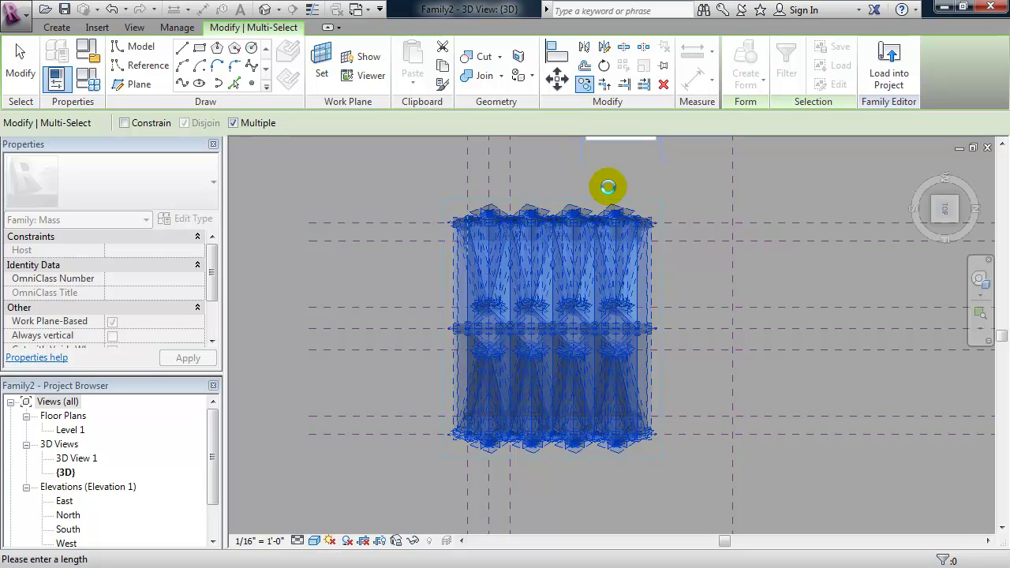
{"action": "key", "text": "Return"}
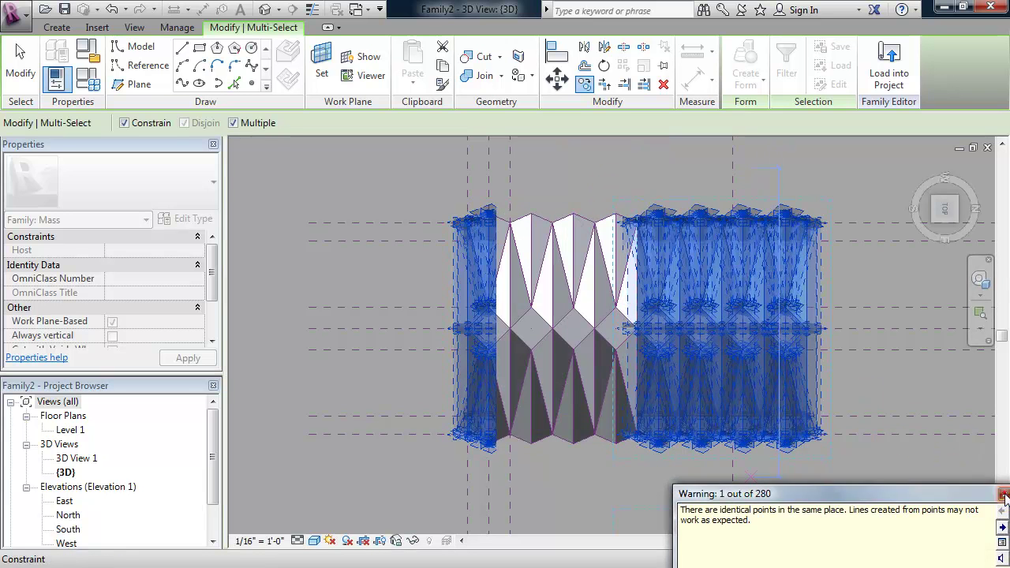
{"action": "left_click", "coordinate": [1004, 494]}
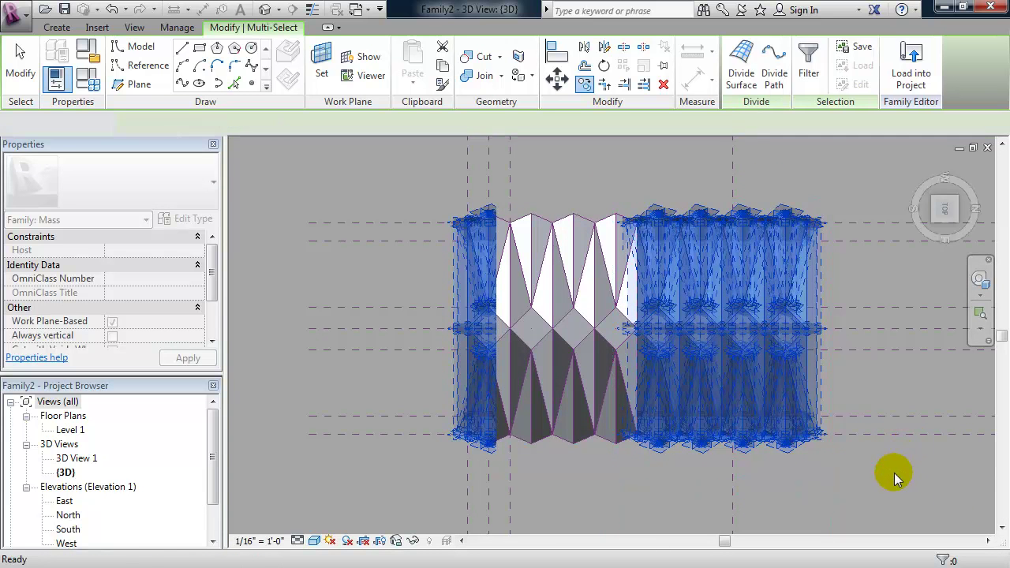
Clear the selection and hide the Reference Lines annotation category in the 3D view's Visibility/Graphic Overrides
{"action": "left_click", "coordinate": [887, 476]}
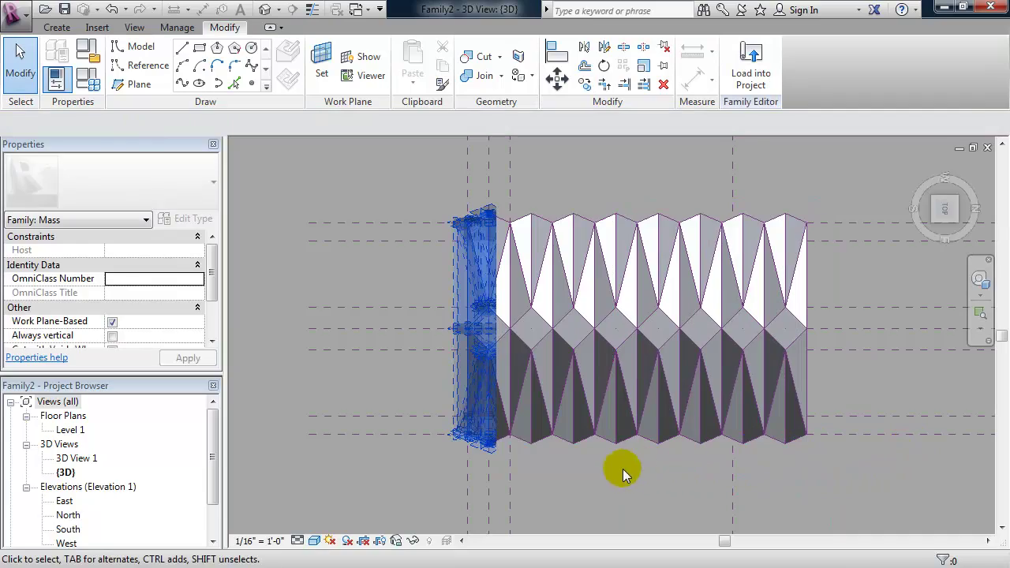
{"action": "middle_click_drag", "start_coordinate": [613, 468], "coordinate": [432, 382], "text": "shift"}
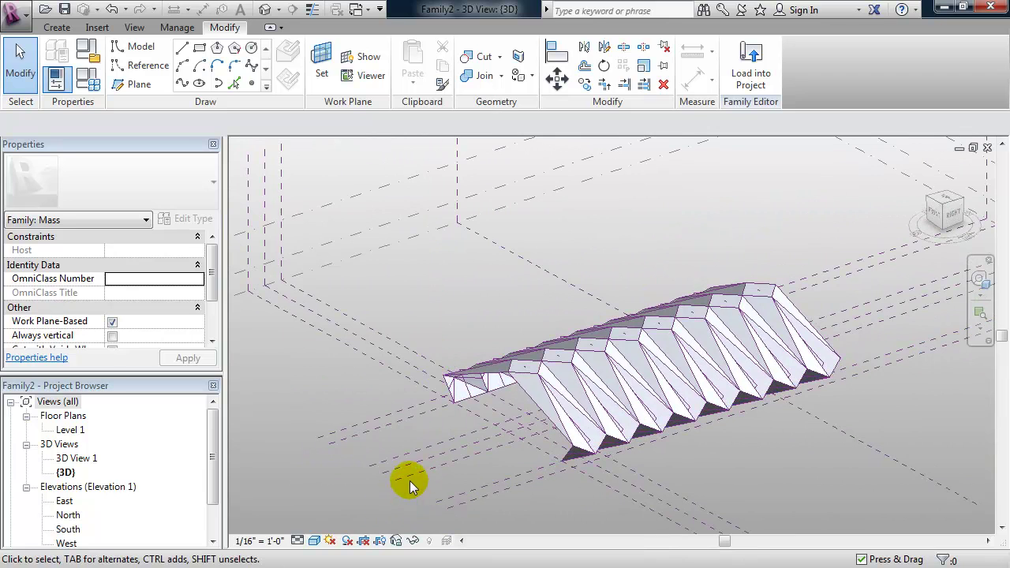
{"action": "middle_click_drag", "start_coordinate": [412, 469], "coordinate": [434, 412], "text": "shift"}
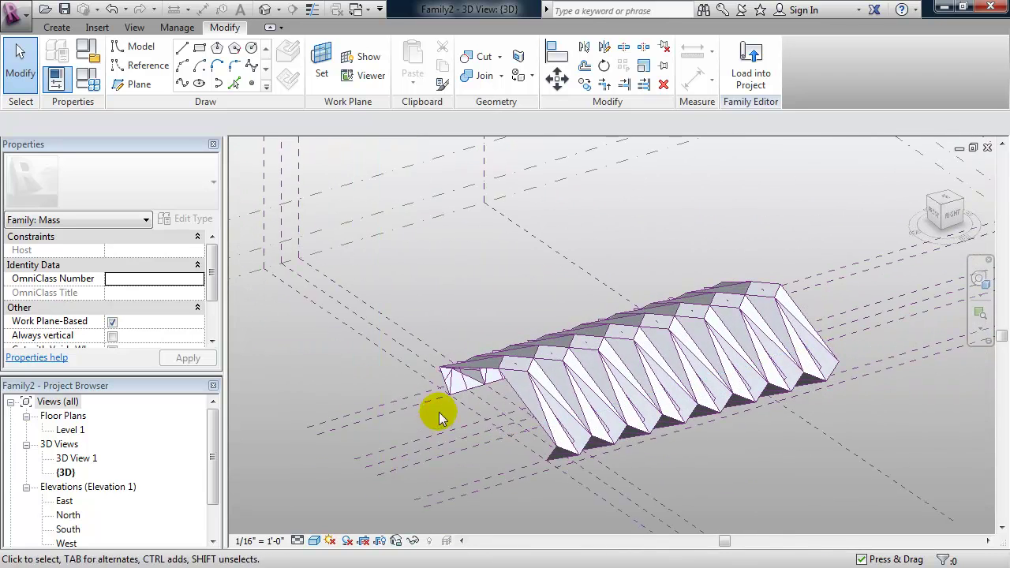
{"action": "middle_click_drag", "start_coordinate": [509, 313], "coordinate": [514, 272], "text": "shift"}
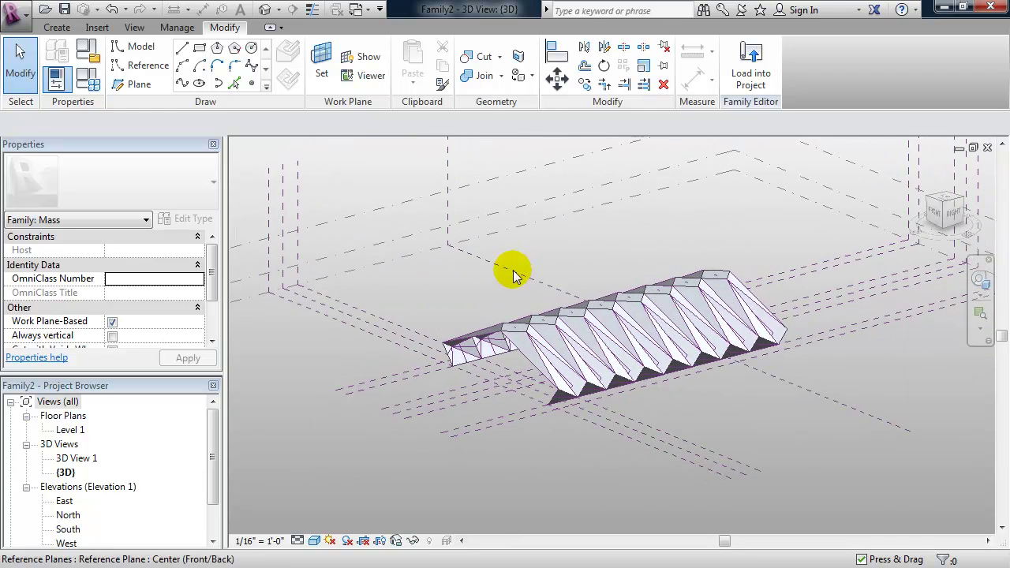
{"action": "scroll", "coordinate": [498, 283], "scroll_direction": "up", "scroll_amount": 2}
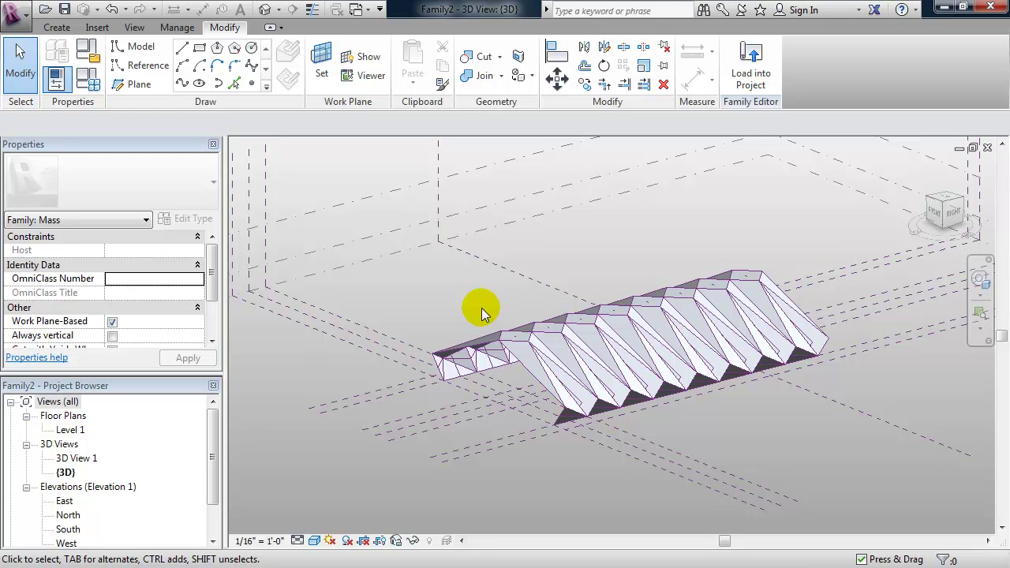
{"action": "key", "text": "v"}
{"action": "key", "text": "g"}
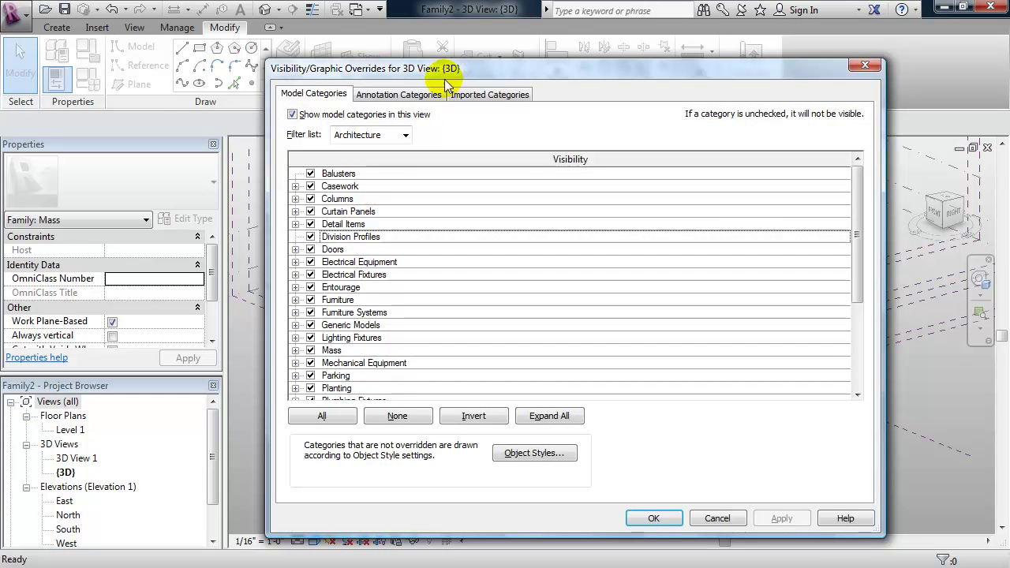
{"action": "left_click", "coordinate": [421, 96]}
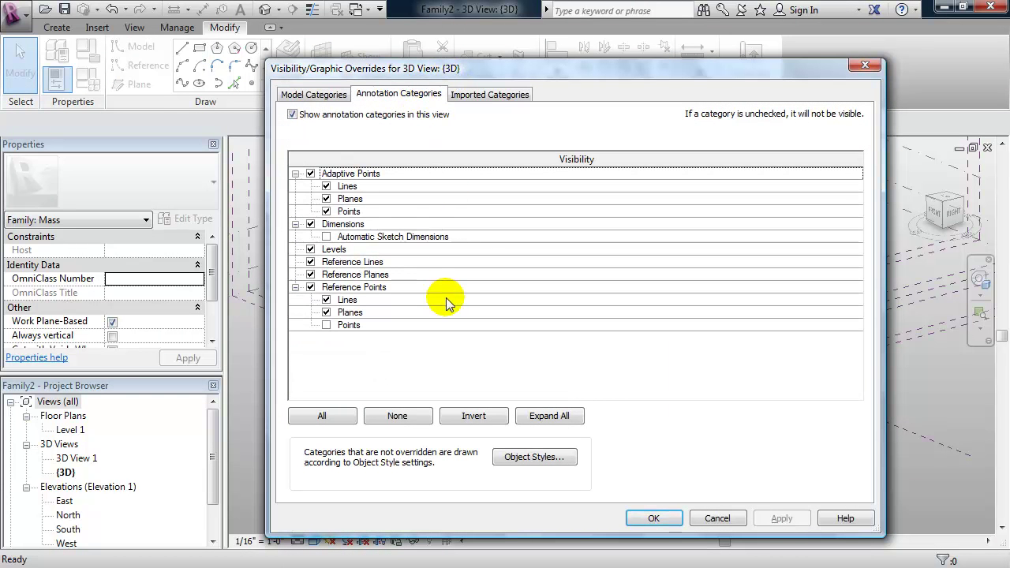
{"action": "left_click", "coordinate": [310, 262]}
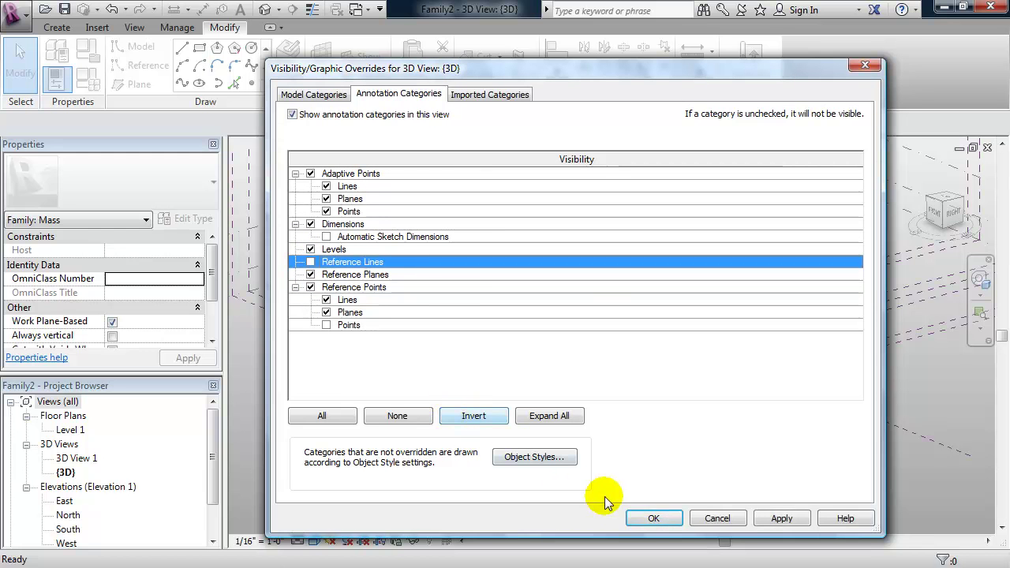
{"action": "left_click", "coordinate": [654, 518]}
Turn on shadows in the 3D view to display the row of folded bays with cast shadows
{"action": "middle_click_drag", "start_coordinate": [513, 450], "coordinate": [541, 482], "text": "shift"}
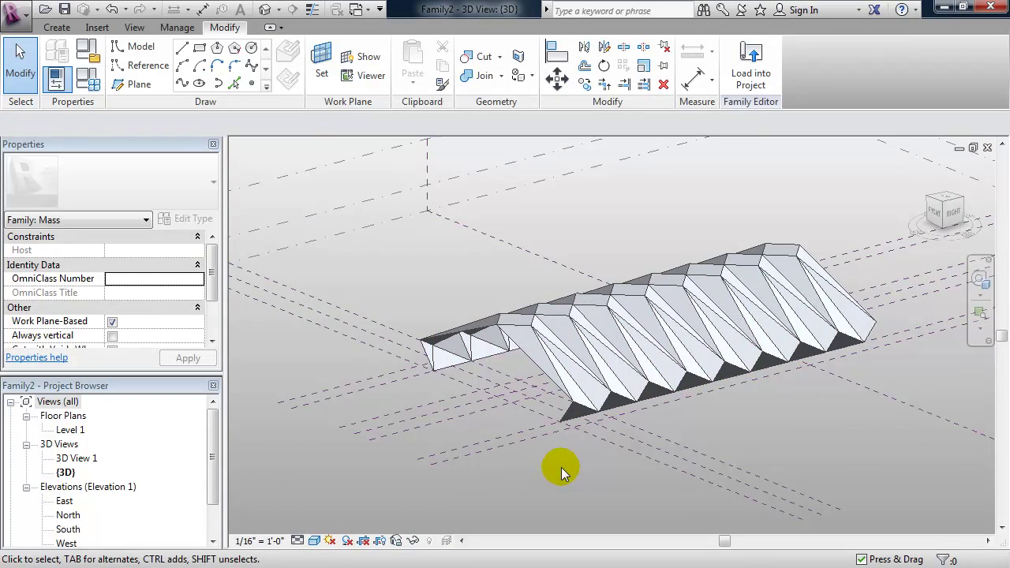
{"action": "middle_click_drag", "start_coordinate": [555, 468], "coordinate": [539, 448], "text": "shift"}
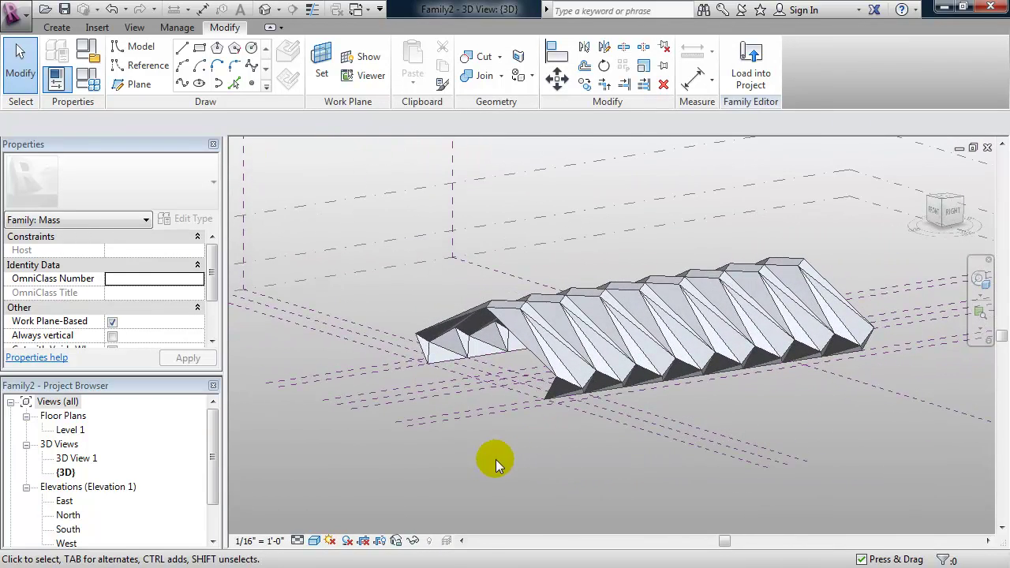
{"action": "left_click", "coordinate": [345, 540]}
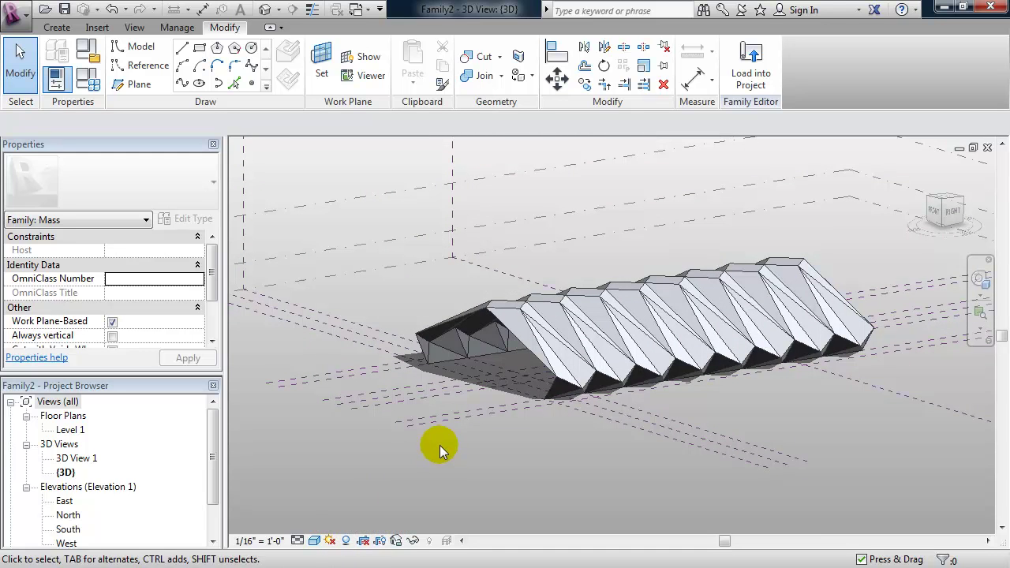
{"action": "mouse_move", "coordinate": [441, 438]}
{"action": "middle_mouse_down", "text": "shift"}
{"action": "mouse_move", "coordinate": [475, 487]}
{"action": "mouse_move", "coordinate": [526, 455]}
{"action": "mouse_move", "coordinate": [516, 366]}
{"action": "mouse_move", "coordinate": [464, 399]}
{"action": "mouse_move", "coordinate": [447, 482]}
{"action": "mouse_move", "coordinate": [435, 480]}
{"action": "mouse_move", "coordinate": [428, 467]}
{"action": "mouse_move", "coordinate": [444, 419]}
{"action": "mouse_move", "coordinate": [463, 476]}
{"action": "mouse_move", "coordinate": [457, 446]}
{"action": "middle_mouse_up", "text": "shift"}
{"action": "scroll", "coordinate": [582, 471], "scroll_direction": "up", "scroll_amount": 2}
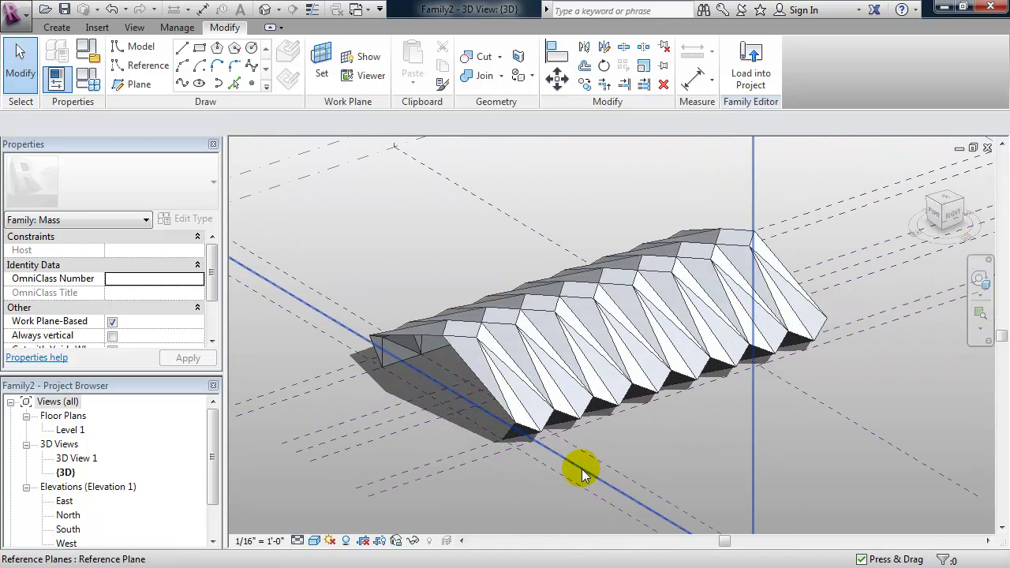